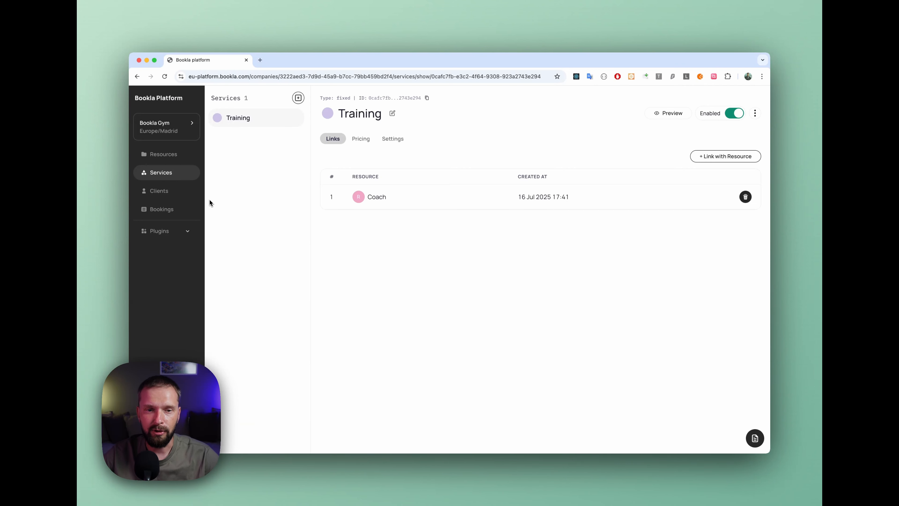
# Step: Add the Subscriptions plugin to Bookla Gym and start a new subscription in it
pyautogui.click(175, 231)
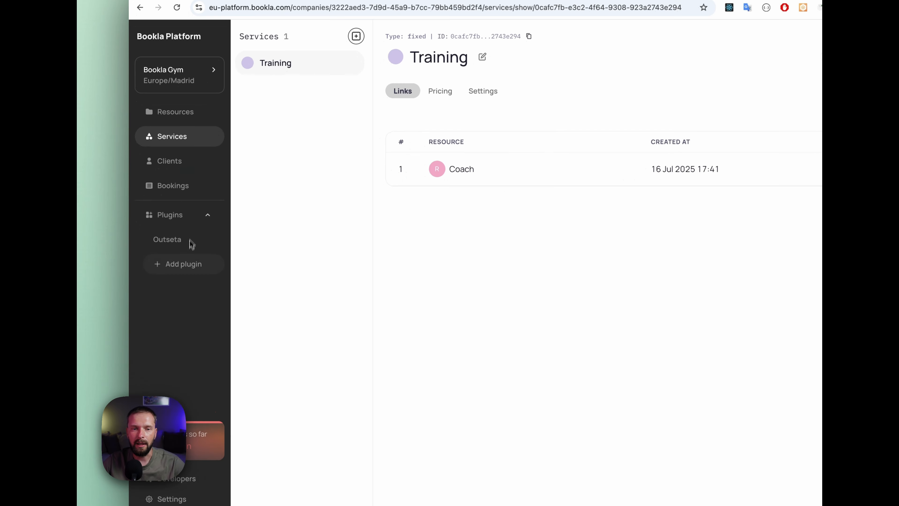
pyautogui.click(186, 272)
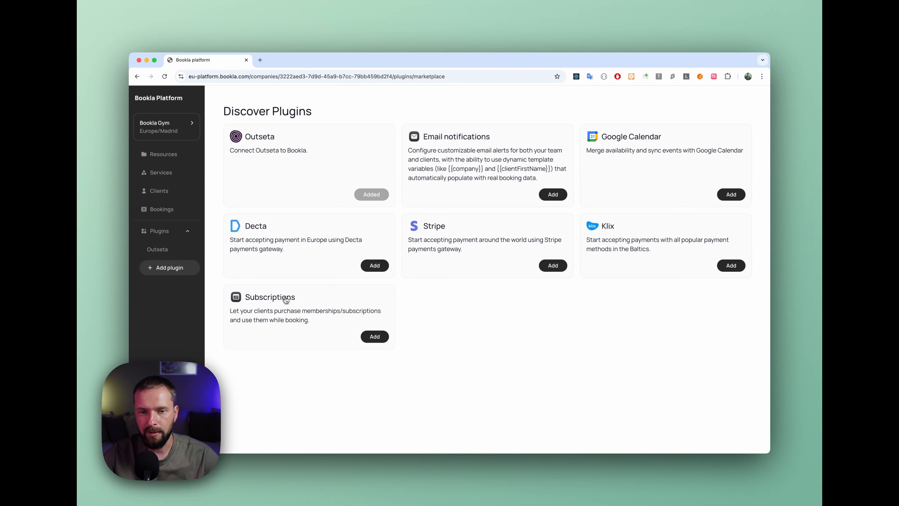
pyautogui.click(374, 337)
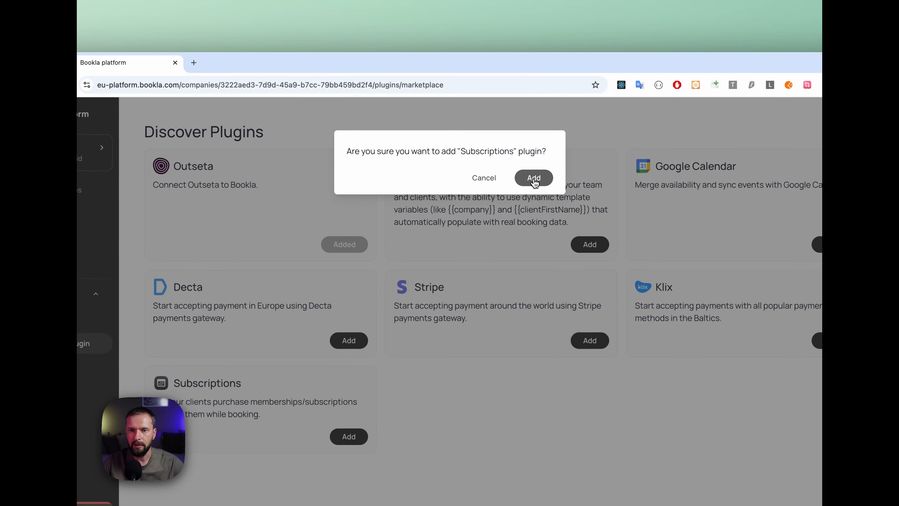
pyautogui.click(534, 178)
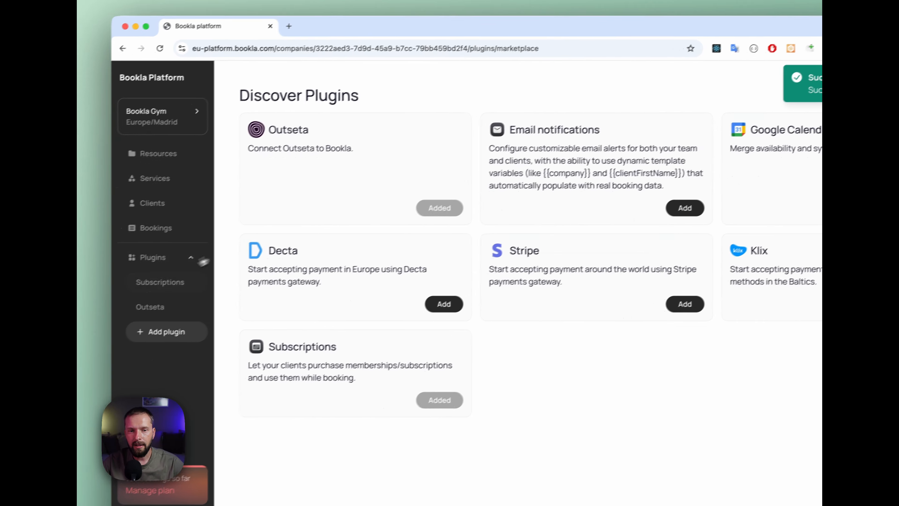
pyautogui.click(161, 282)
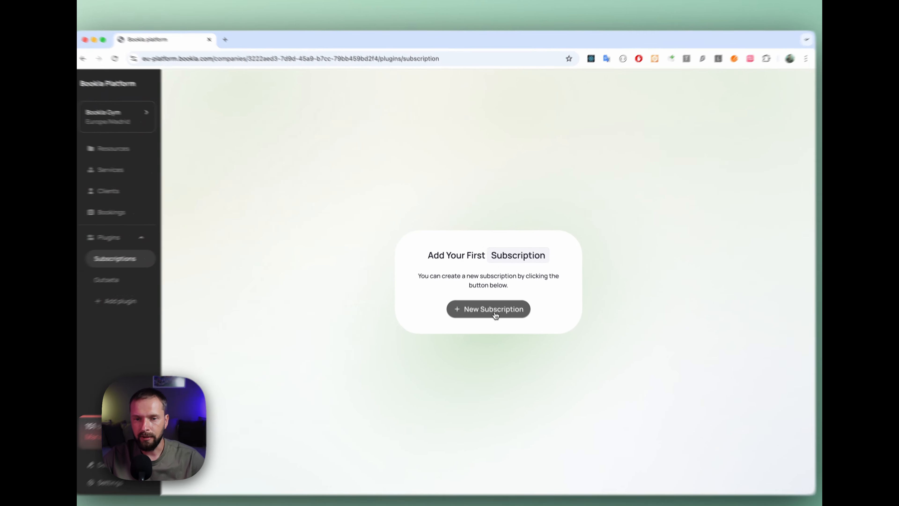
pyautogui.click(495, 294)
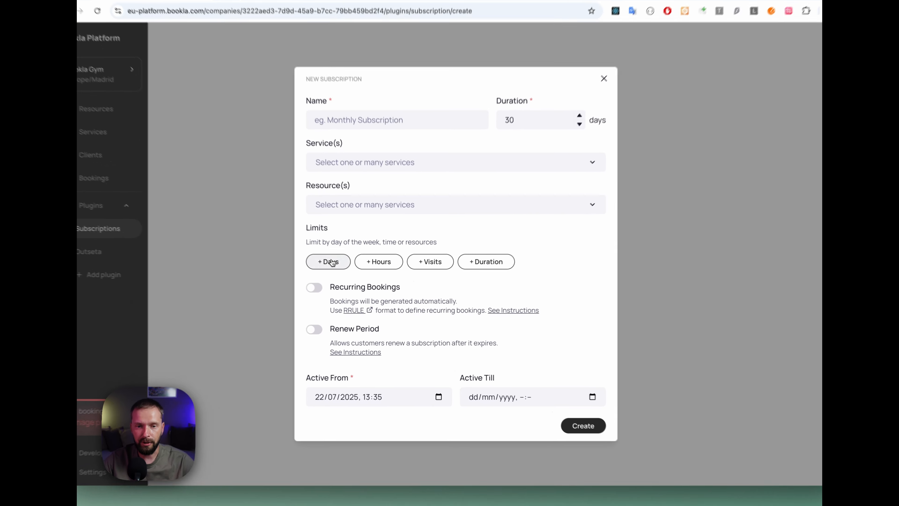
# Step: Add a days limit to the new subscription covering Monday, Wednesday and Friday
pyautogui.click(332, 262)
pyautogui.click(332, 258)
pyautogui.click(388, 253)
pyautogui.click(445, 252)
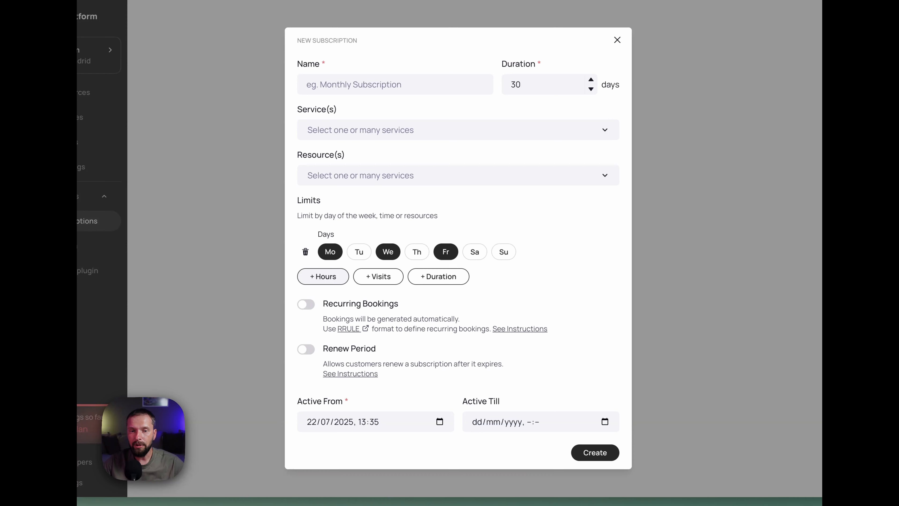
# Step: Add an hours limit to the new subscription running from 10:00 to 15:00
pyautogui.click(338, 277)
pyautogui.click(328, 272)
pyautogui.write('10:00')
pyautogui.click(435, 271)
pyautogui.write('15:00')
pyautogui.click(593, 300)
# Step: Limit the new subscription to a maximum of 8 visits and add a maximum duration limit
pyautogui.click(326, 298)
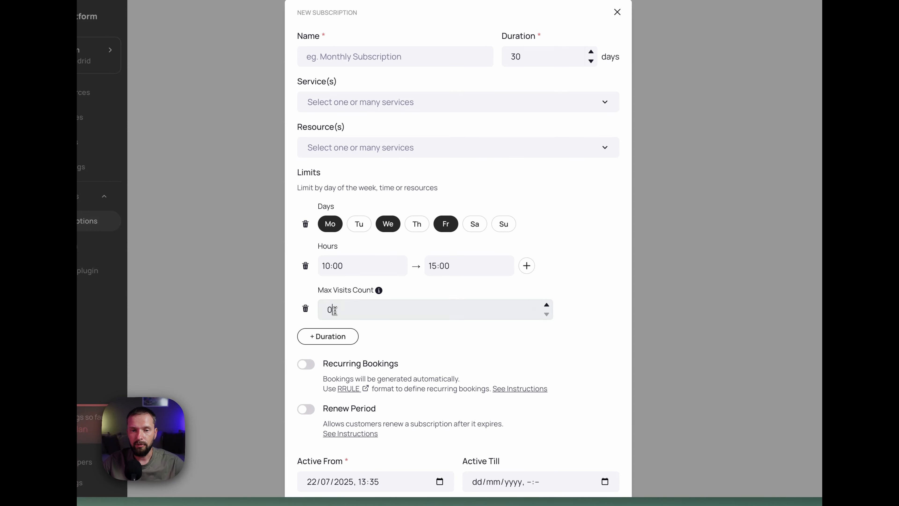
pyautogui.click(324, 310)
pyautogui.write('8')
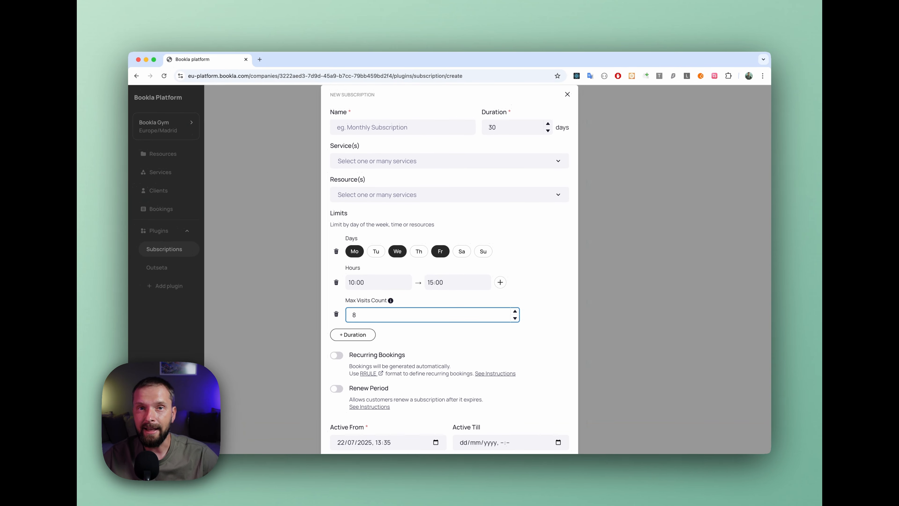
pyautogui.click(353, 334)
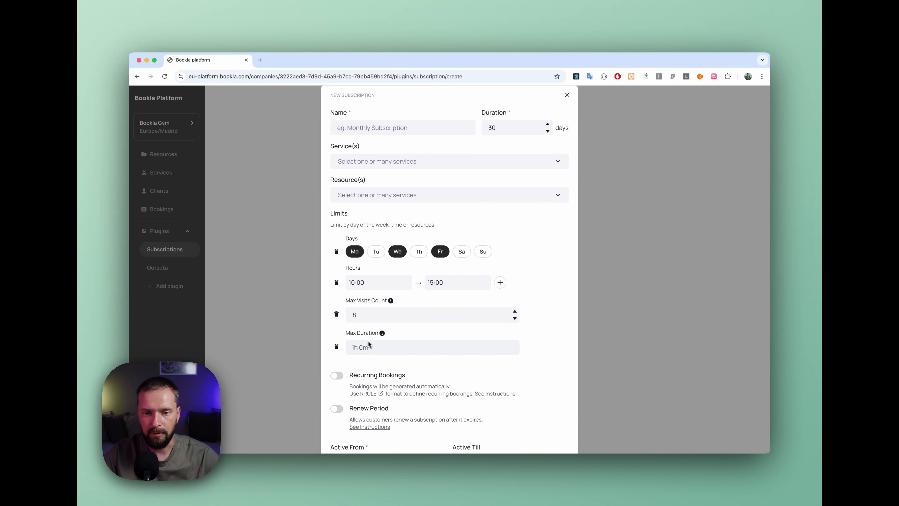
# Step: Turn on Recurring Bookings for the new subscription and open its recurrence rule for editing
pyautogui.scroll(-3, 368, 340)
pyautogui.moveTo(350, 338); pyautogui.dragTo(411, 338)
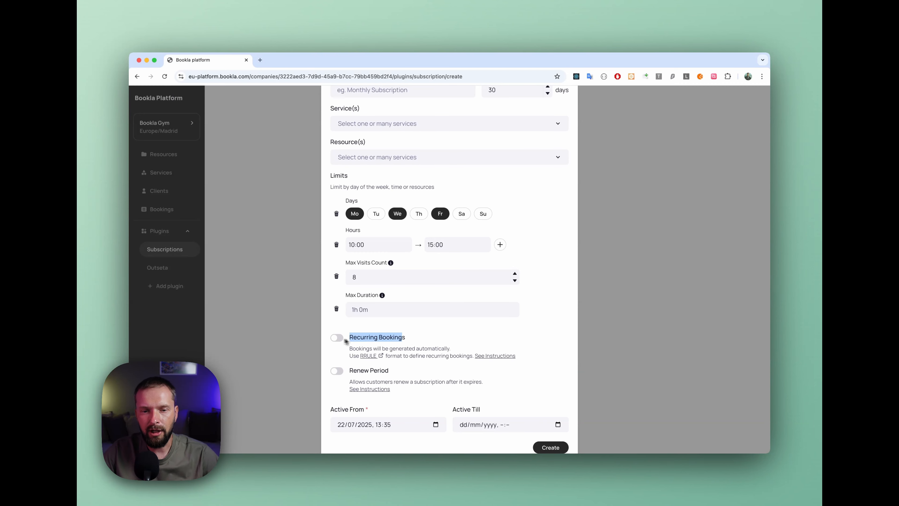
pyautogui.click(337, 337)
pyautogui.click(365, 375)
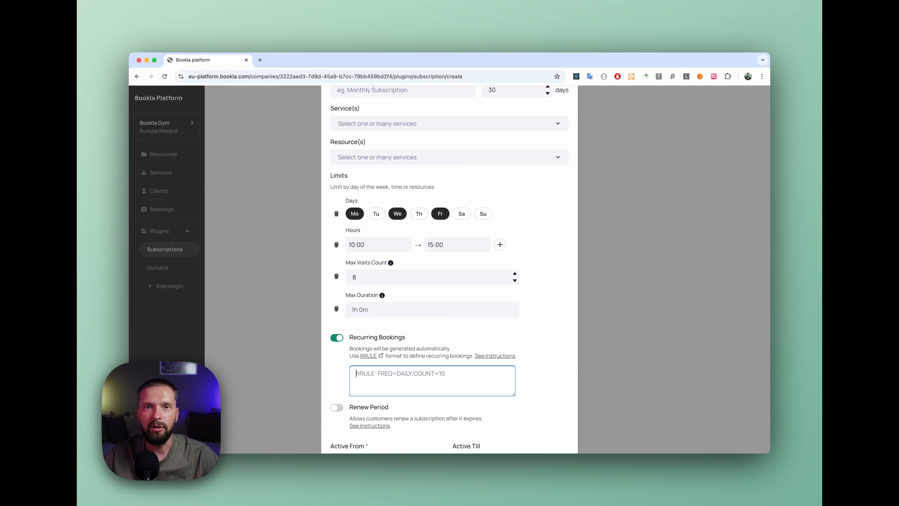
# Step: Turn on Renew Period for the new subscription and select its number of days for editing
pyautogui.scroll(-3, 364, 375)
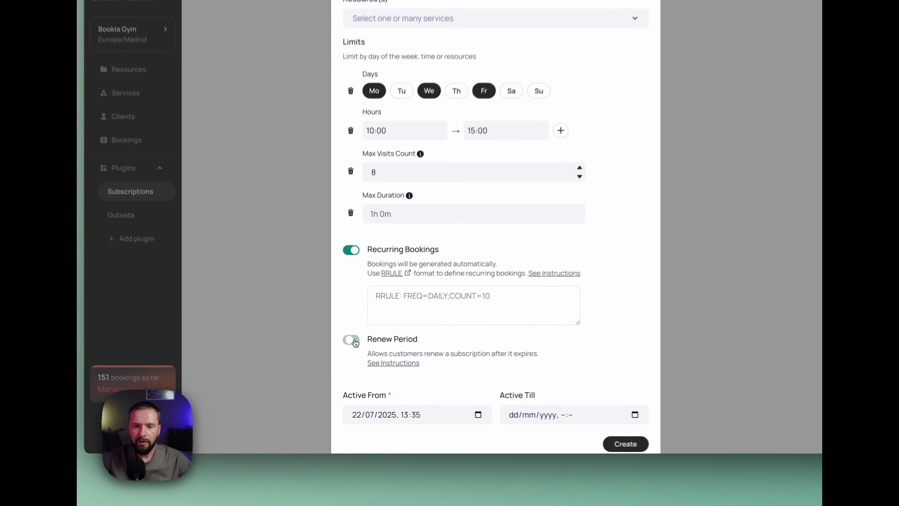
pyautogui.click(337, 364)
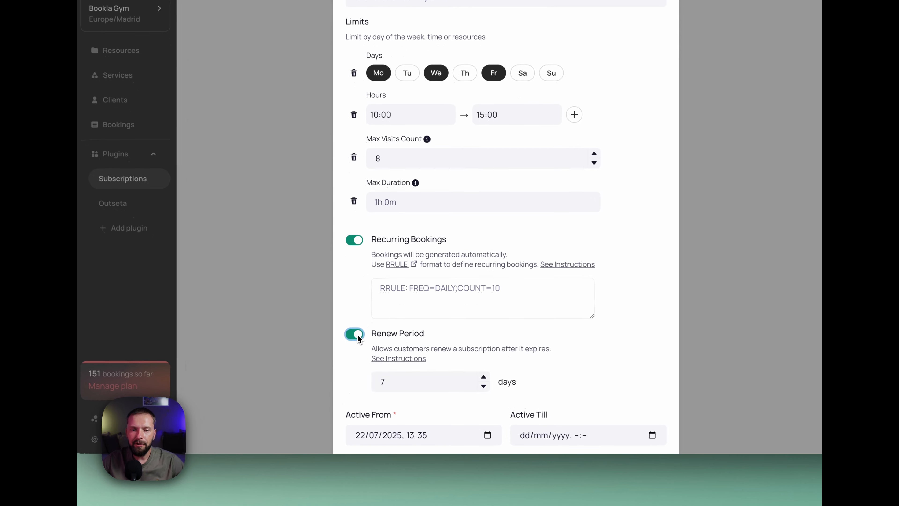
pyautogui.click(393, 405)
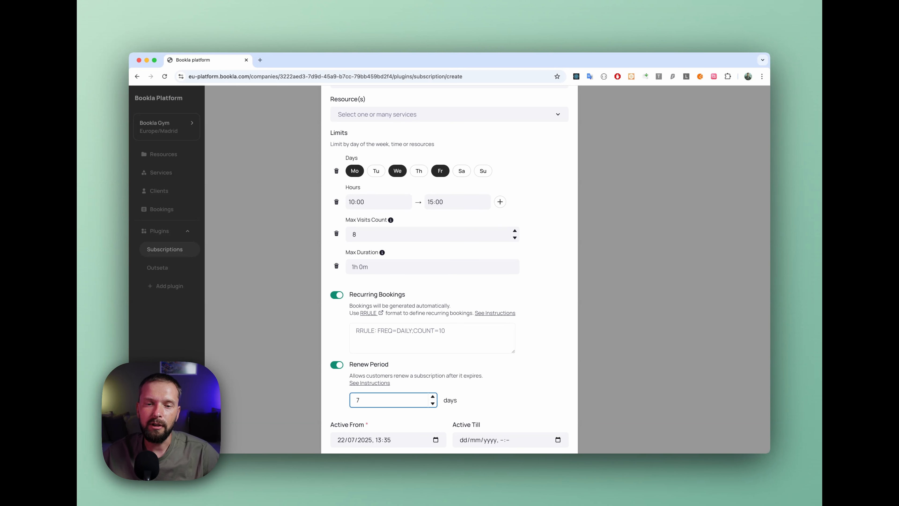
pyautogui.doubleClick(361, 399)
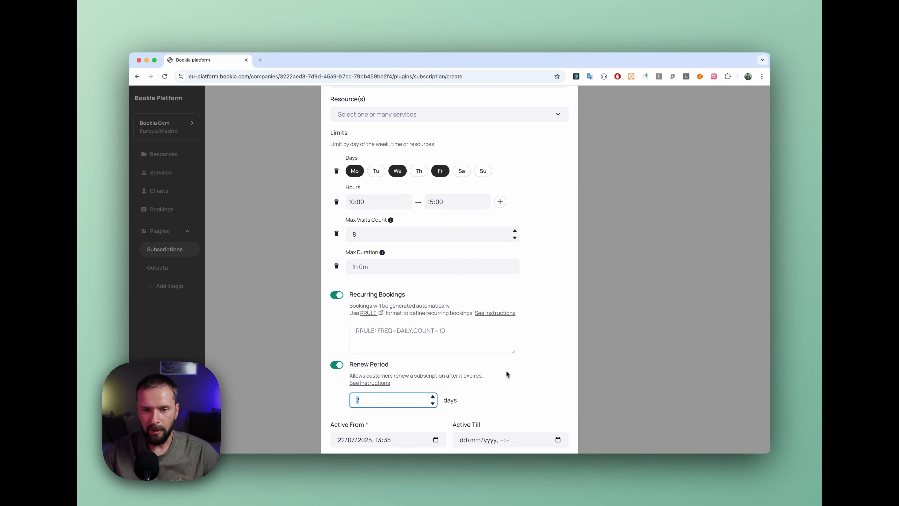
# Step: Disable Renew Period and Recurring Bookings, and remove the duration, visits, hours and days limits from the new subscription
pyautogui.click(337, 364)
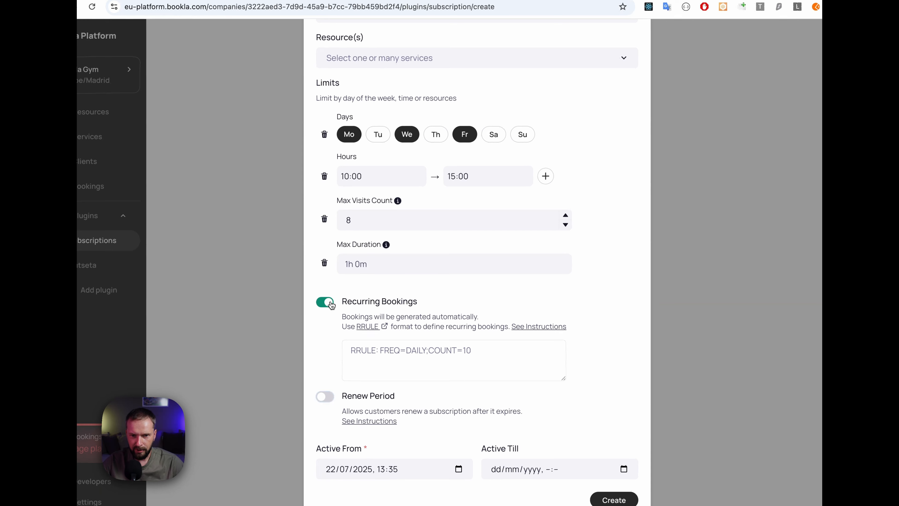
pyautogui.click(326, 301)
pyautogui.click(323, 316)
pyautogui.click(325, 296)
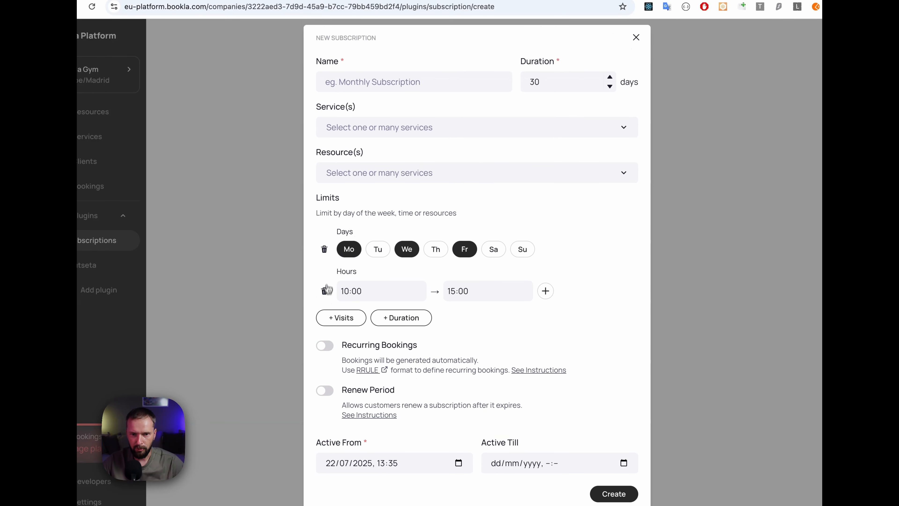
pyautogui.click(325, 291)
pyautogui.click(325, 272)
# Step: Name the subscription "Monthly Subscription" and create it without restricting services, resources or limits
pyautogui.click(412, 127)
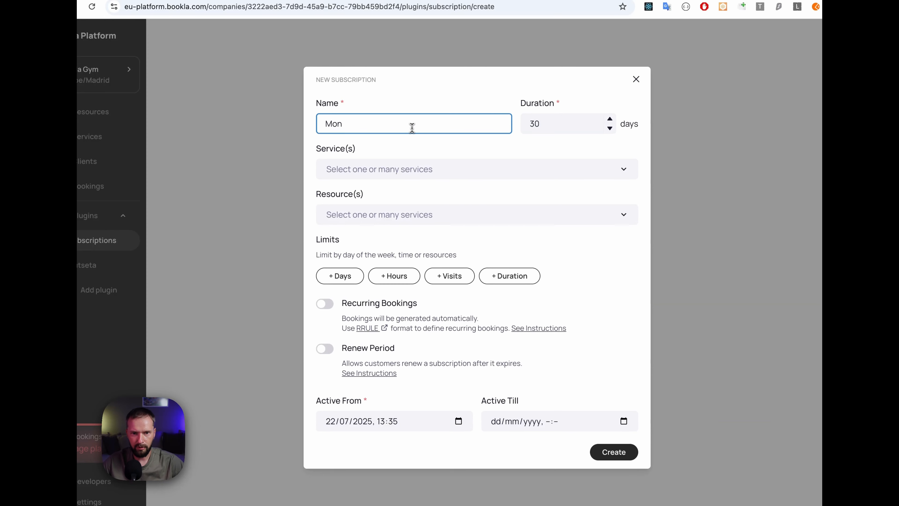
pyautogui.write('thl')
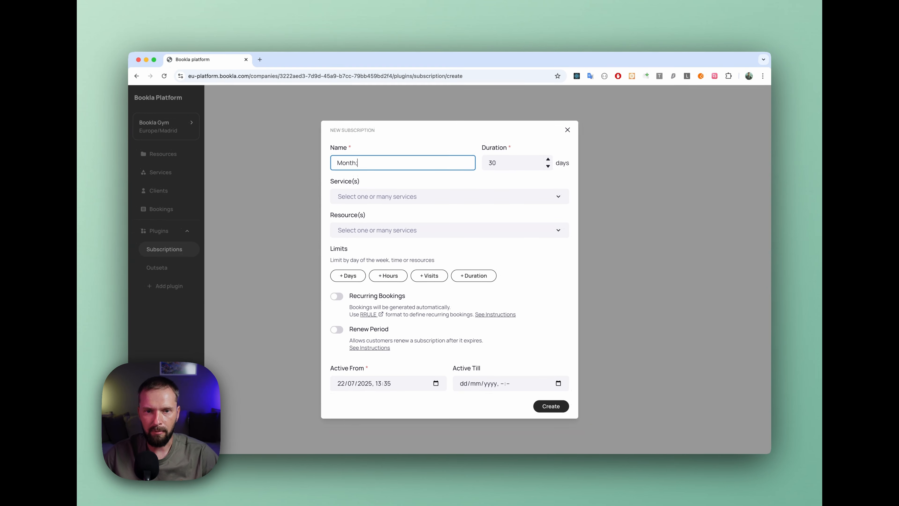
pyautogui.write('y S')
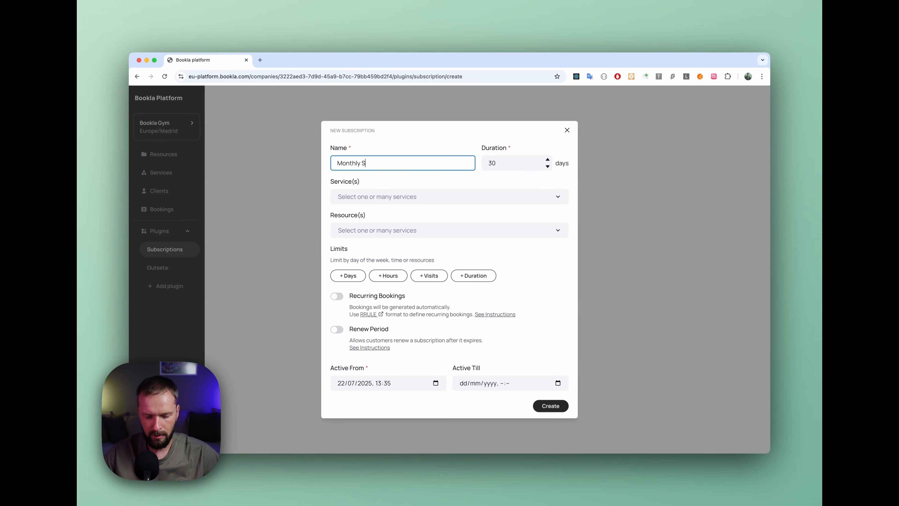
pyautogui.write('ubscription')
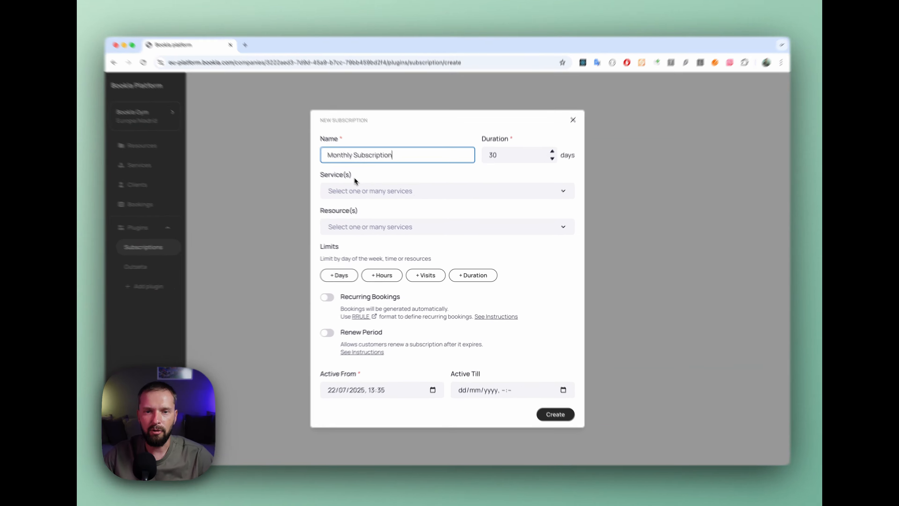
pyautogui.click(361, 188)
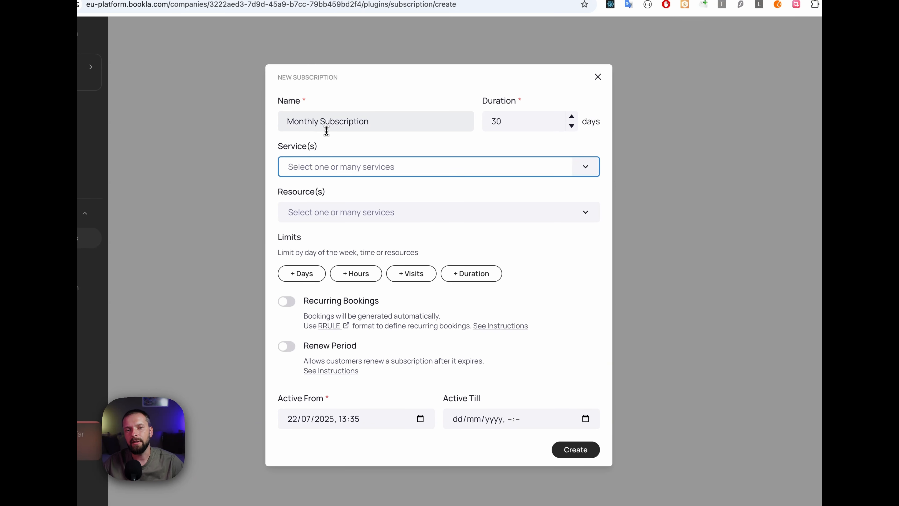
pyautogui.click(352, 123)
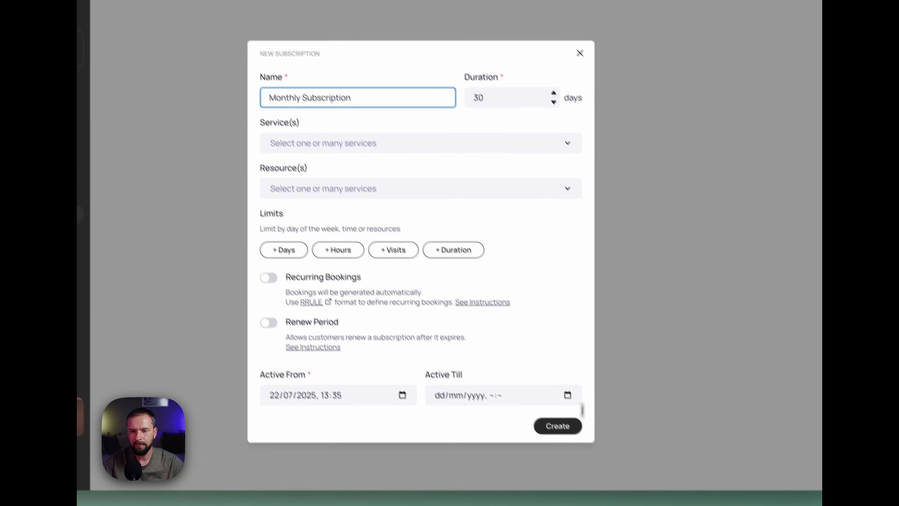
pyautogui.click(560, 429)
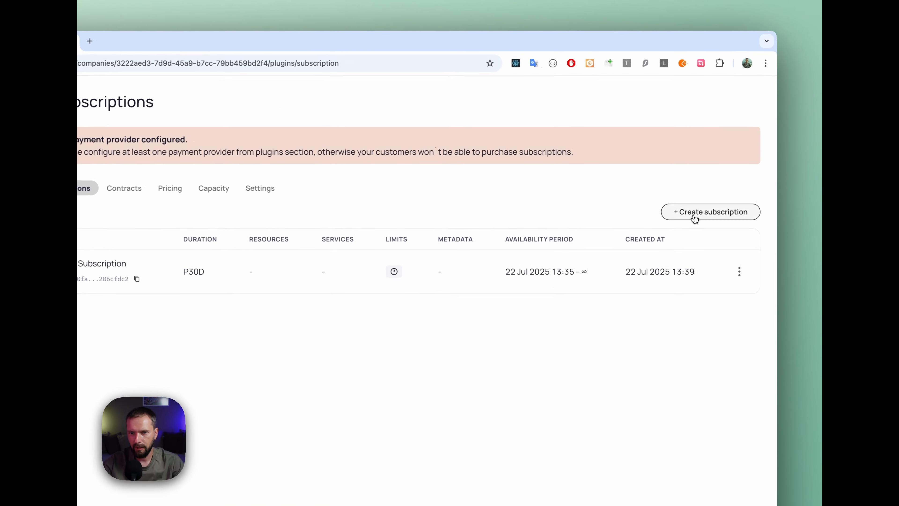
# Step: Start a second subscription named "8 training bundle" and assign the Training service to it
pyautogui.click(709, 187)
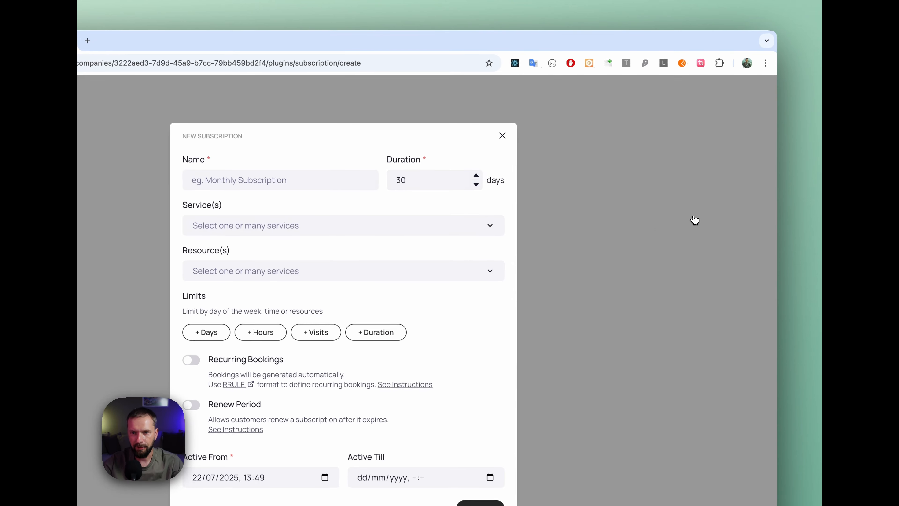
pyautogui.click(276, 180)
pyautogui.write('8')
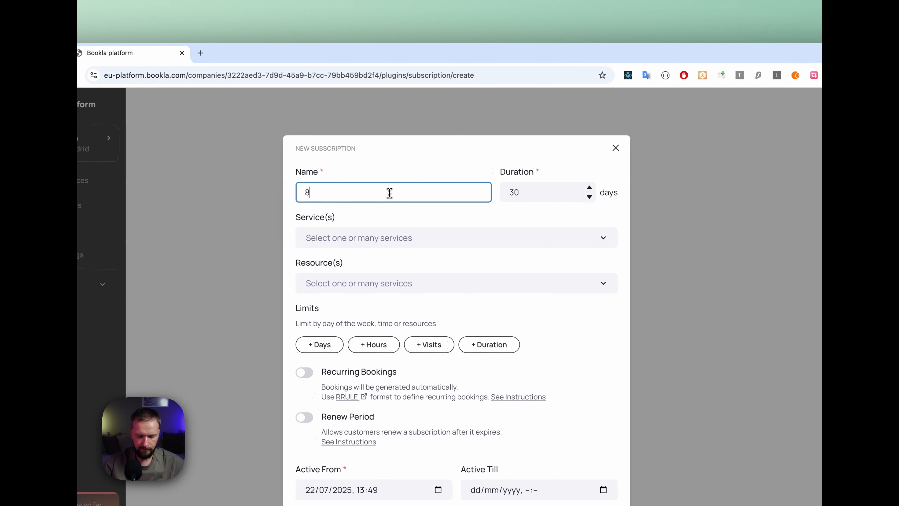
pyautogui.write(' training')
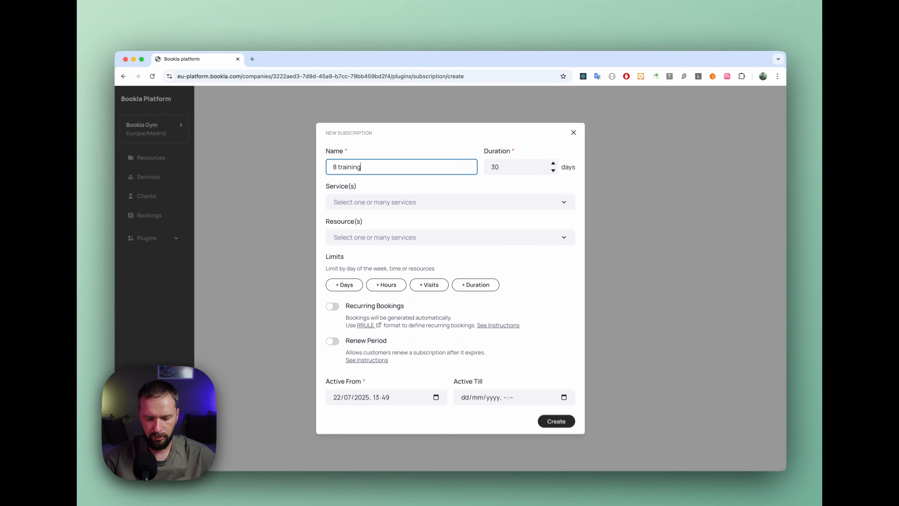
pyautogui.write(' bundle')
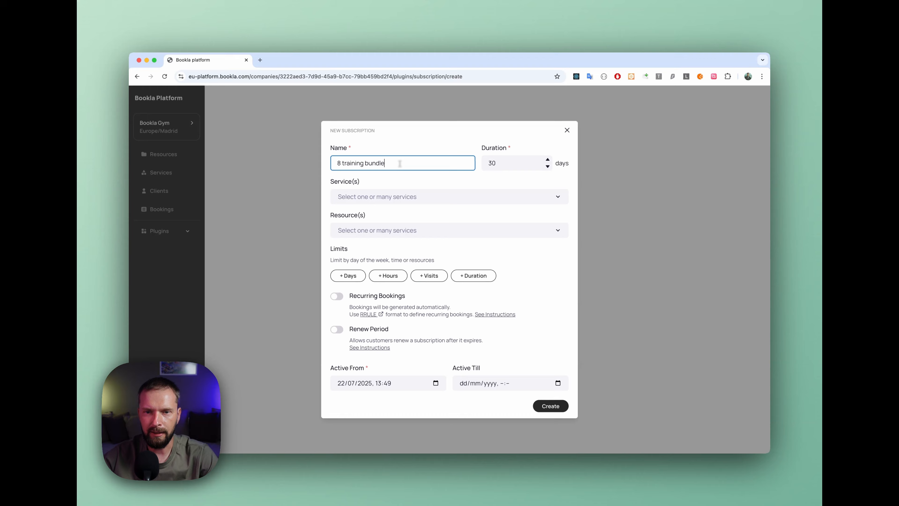
pyautogui.click(486, 141)
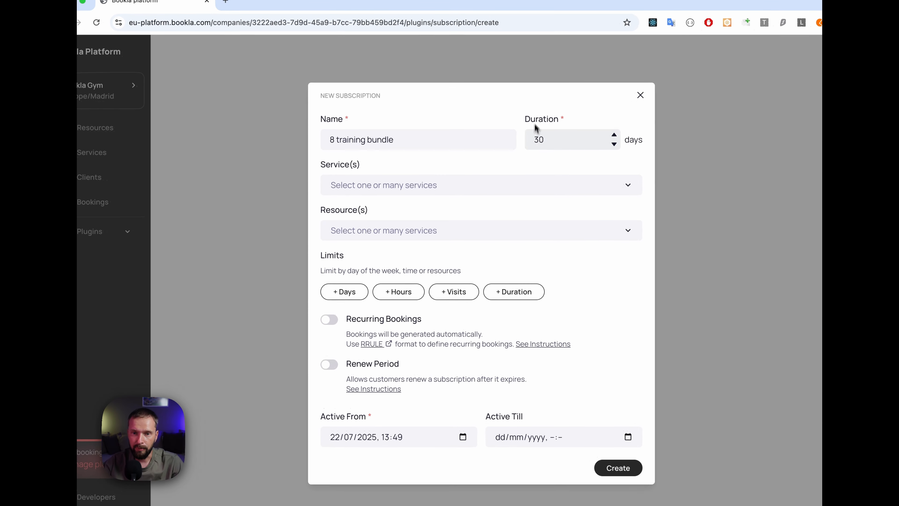
pyautogui.click(385, 186)
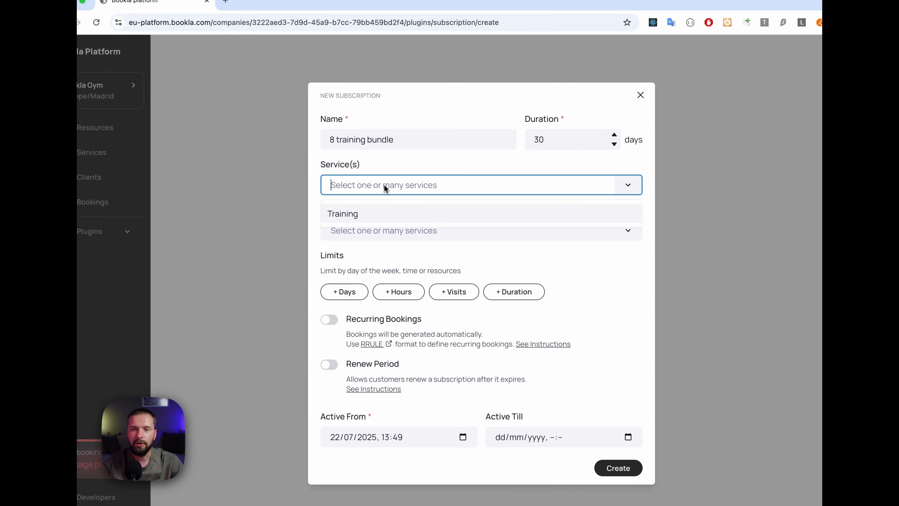
pyautogui.click(365, 213)
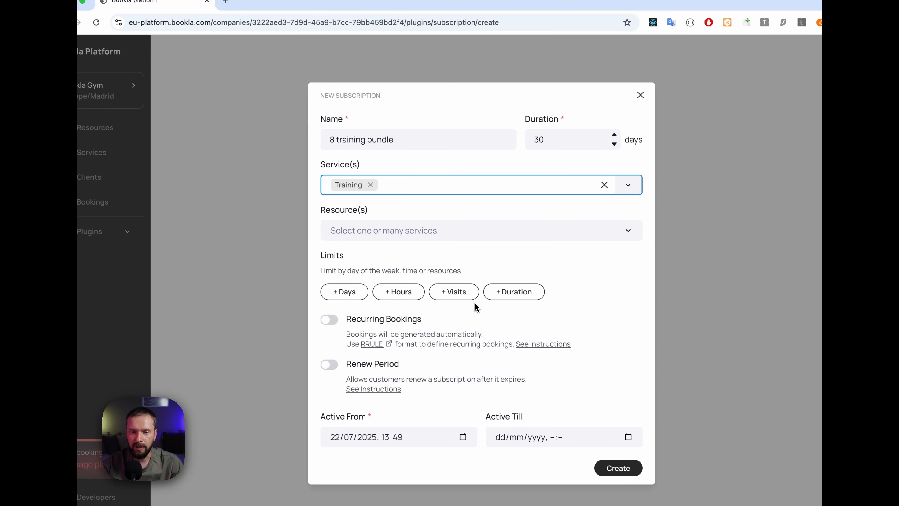
# Step: Limit the training bundle to a maximum of 8 visits and create the subscription
pyautogui.click(457, 292)
pyautogui.click(347, 286)
pyautogui.doubleClick(347, 286)
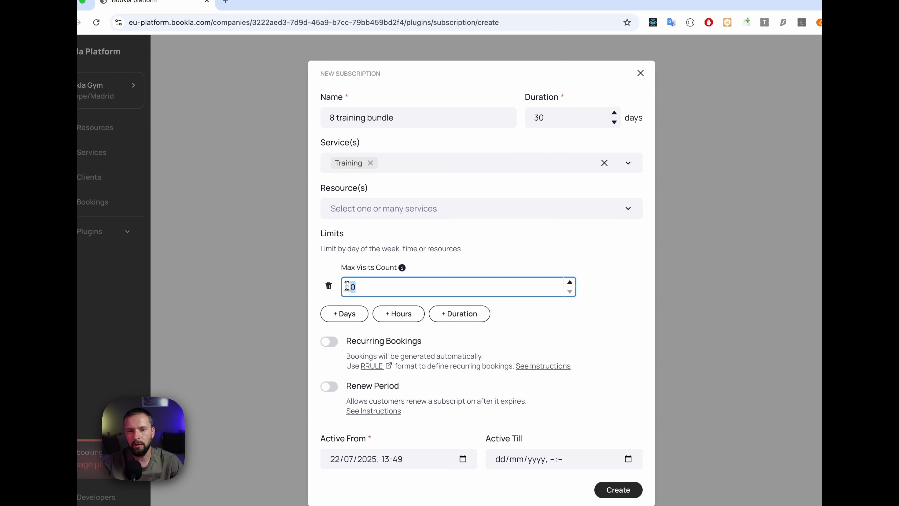
pyautogui.write('8')
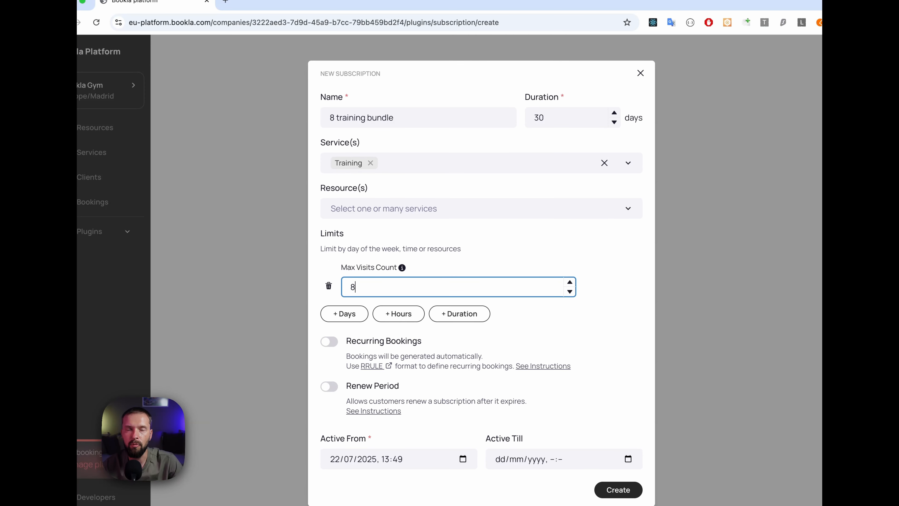
pyautogui.click(411, 260)
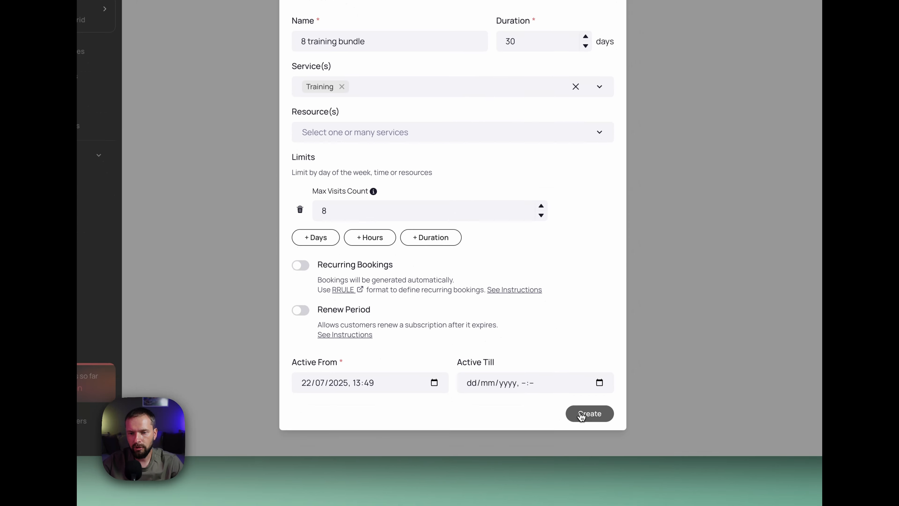
pyautogui.click(581, 412)
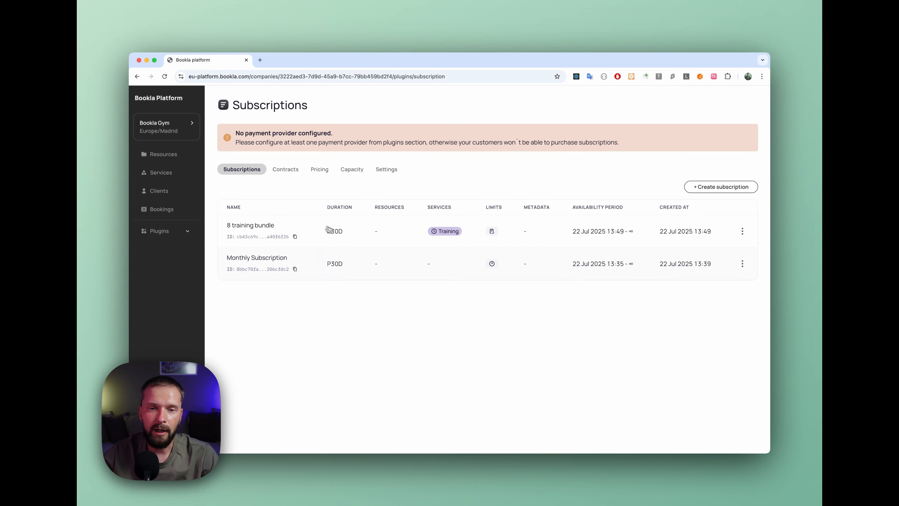
# Step: Review the training bundle's entry among the subscriptions and view the subscription contracts
pyautogui.moveTo(231, 225); pyautogui.dragTo(255, 225)
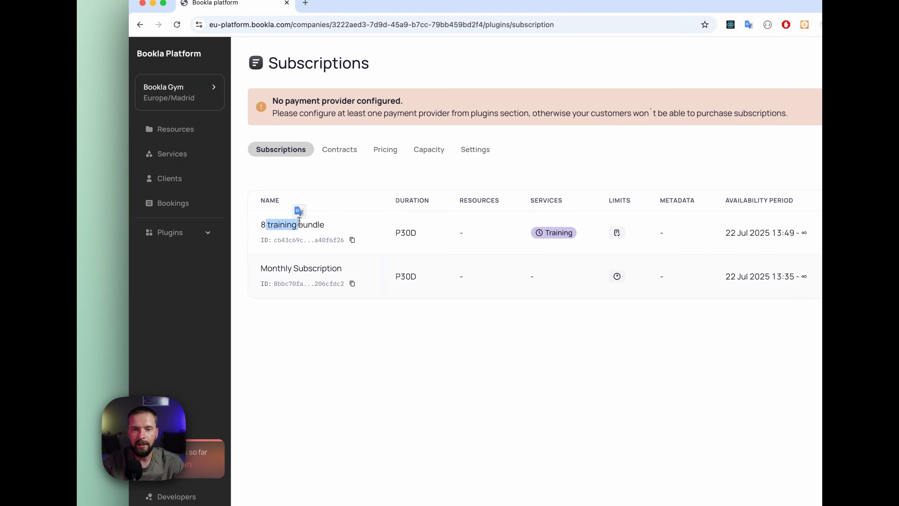
pyautogui.click(321, 261)
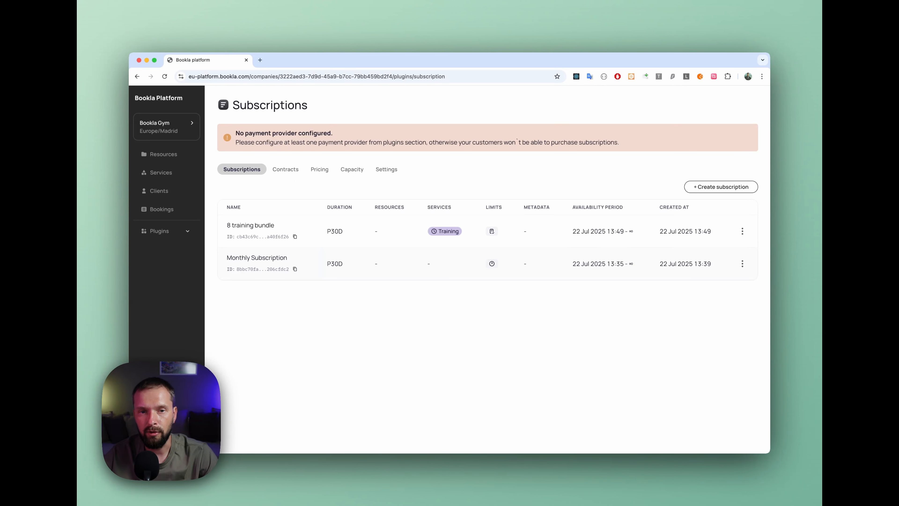
pyautogui.click(288, 172)
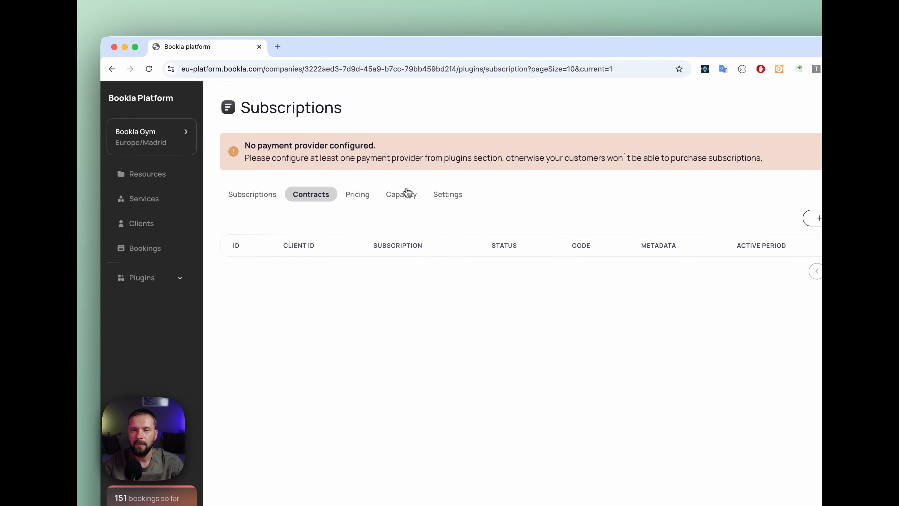
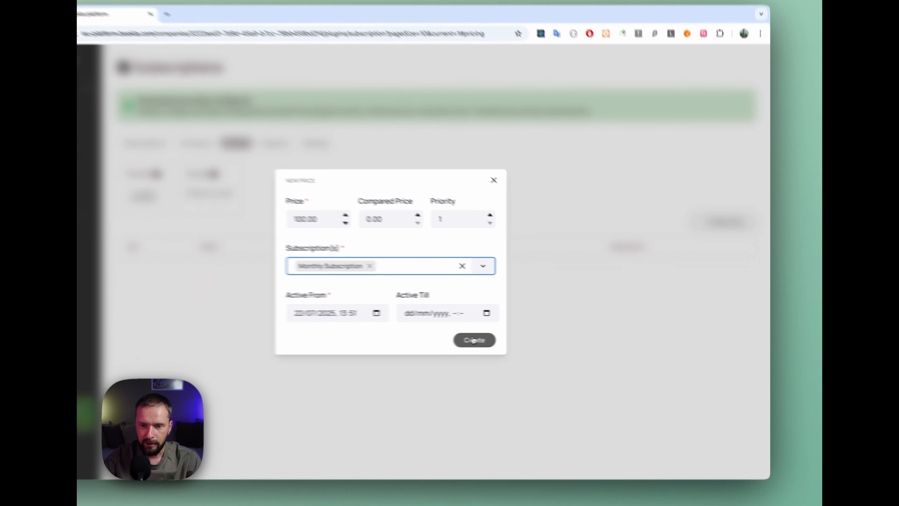
# Step: Create the 100.00 price for Monthly Subscription and add a second price of 80.00 for the 8 training bundle
pyautogui.click(474, 340)
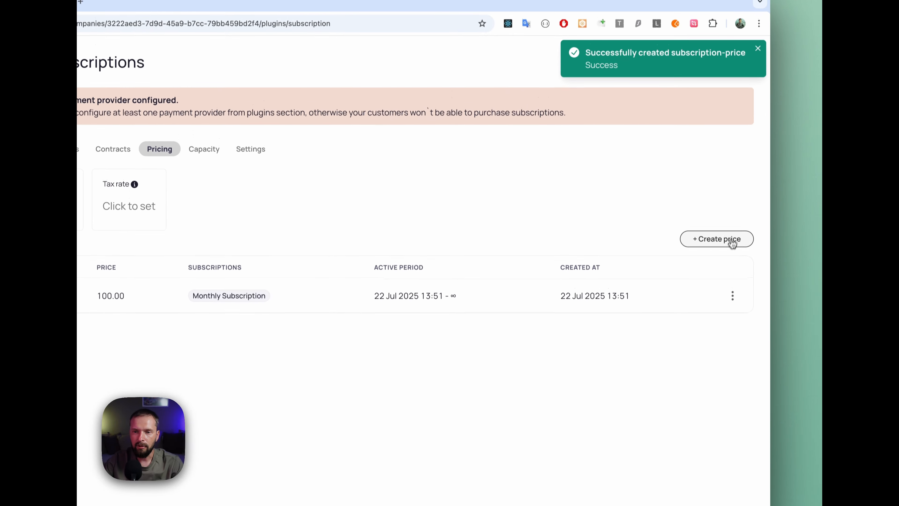
pyautogui.click(732, 244)
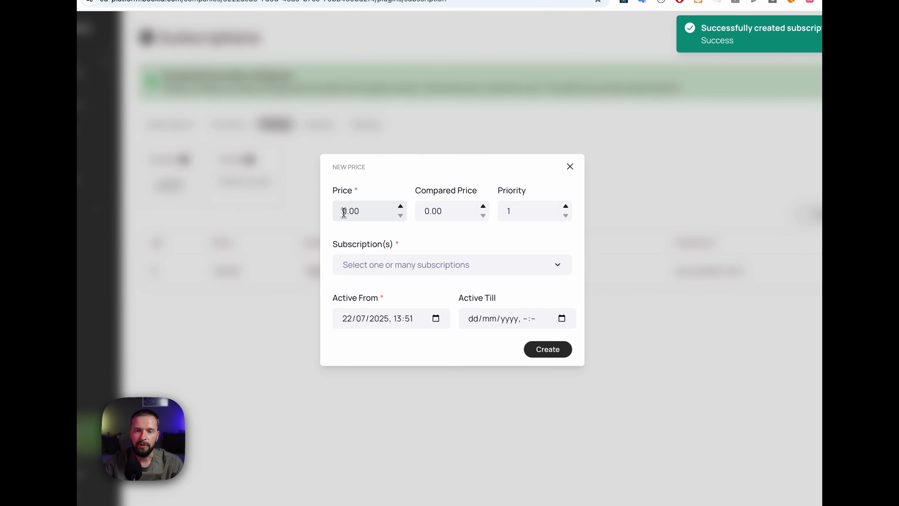
pyautogui.click(344, 212)
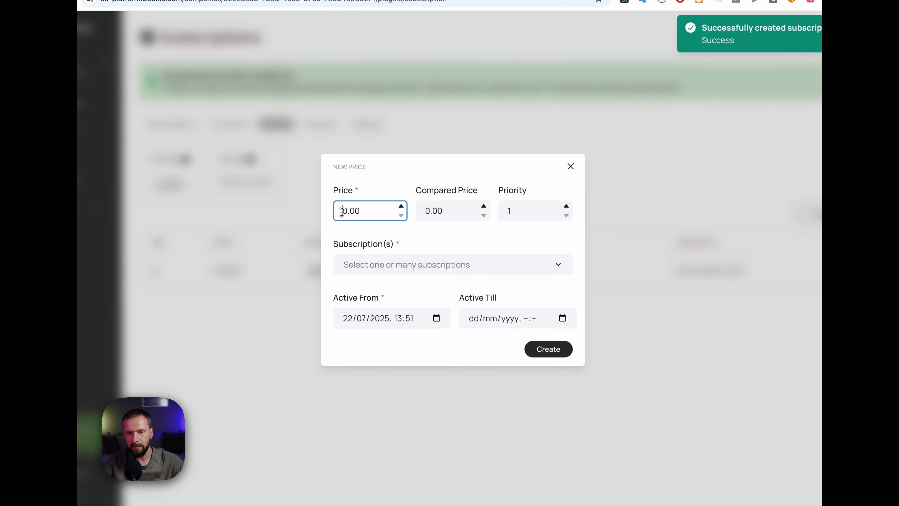
pyautogui.write('8')
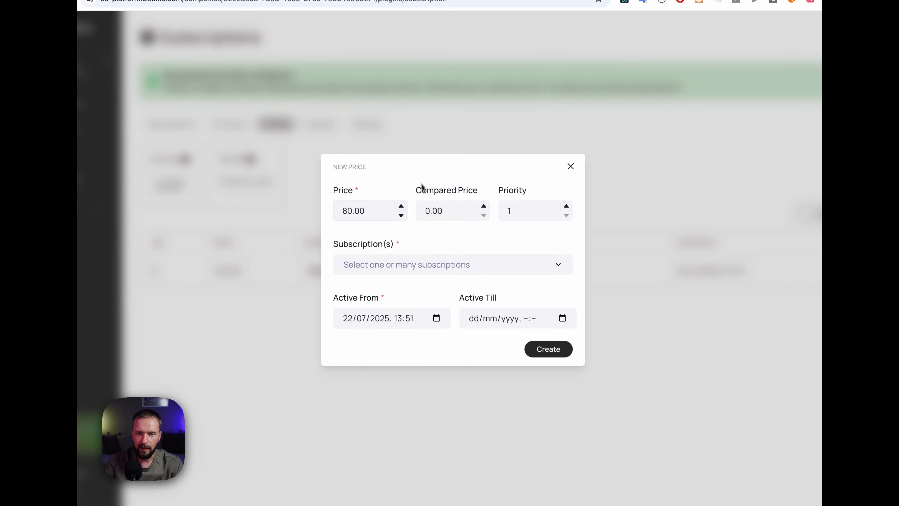
pyautogui.click(414, 268)
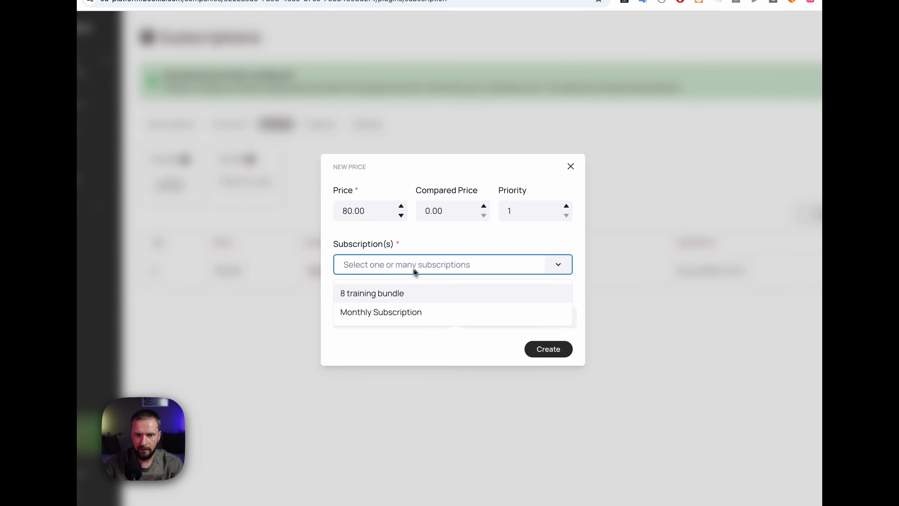
pyautogui.click(355, 297)
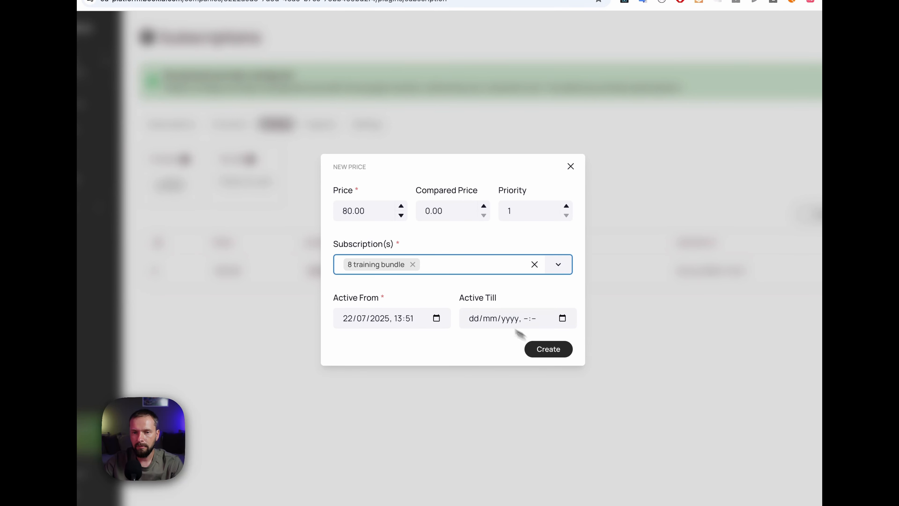
pyautogui.click(554, 350)
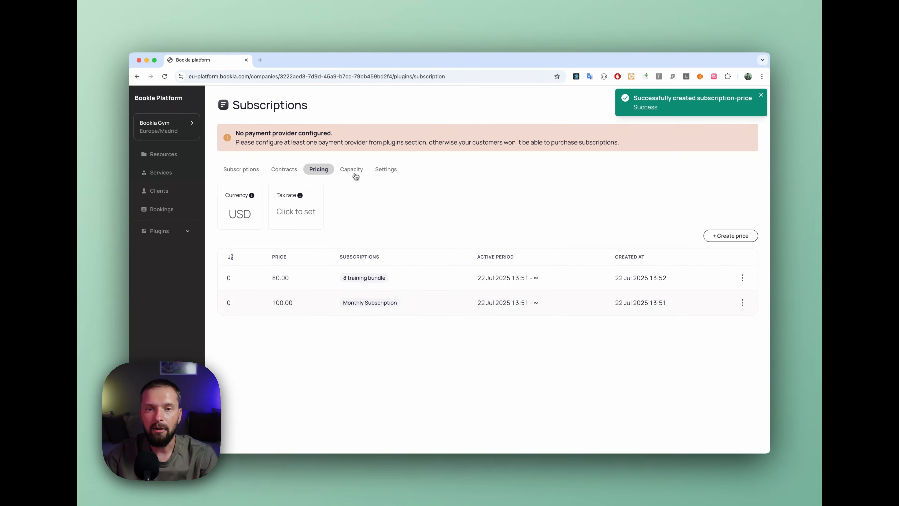
# Step: Draft a subscription capacity of 100 for Monthly Subscription and discard it without creating it
pyautogui.click(355, 173)
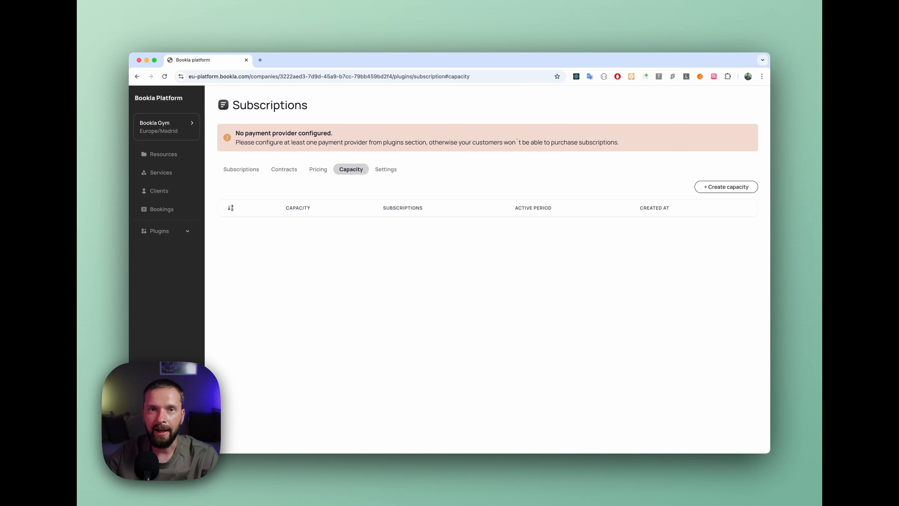
pyautogui.click(727, 186)
pyautogui.click(520, 276)
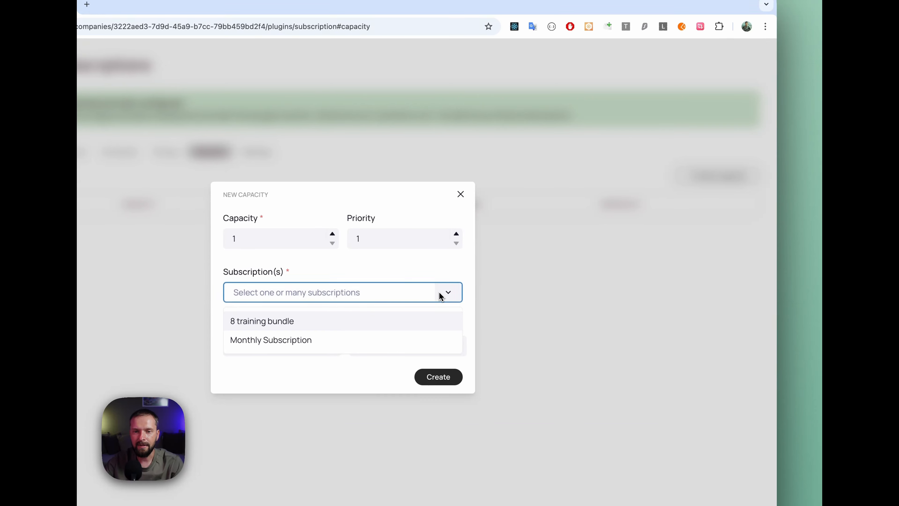
pyautogui.click(358, 326)
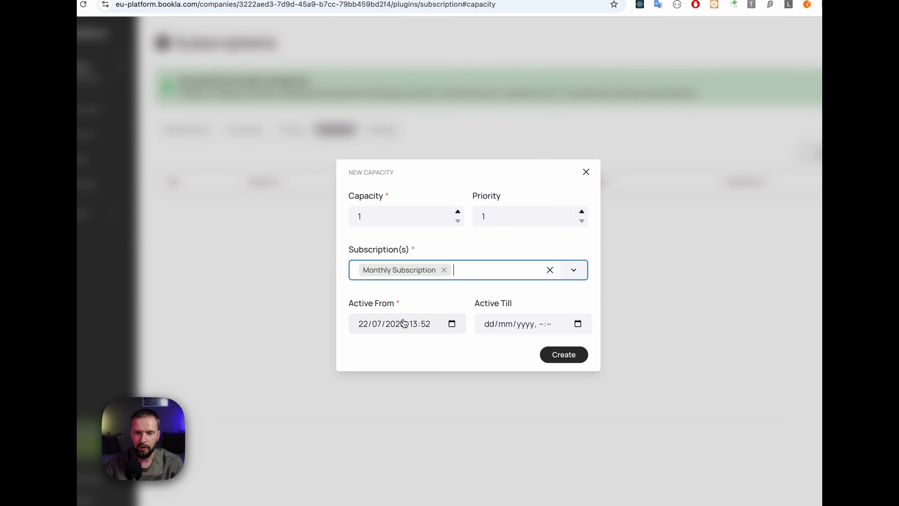
pyautogui.click(367, 215)
pyautogui.write('00')
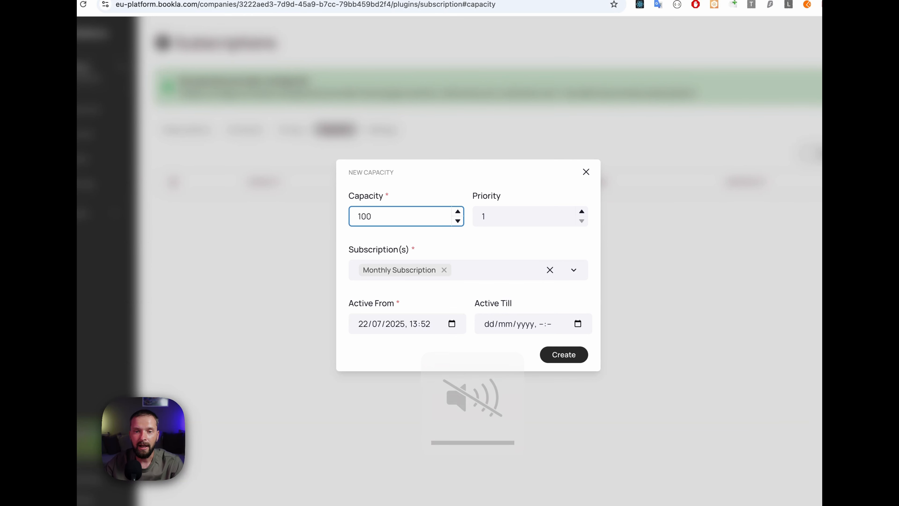
pyautogui.click(467, 239)
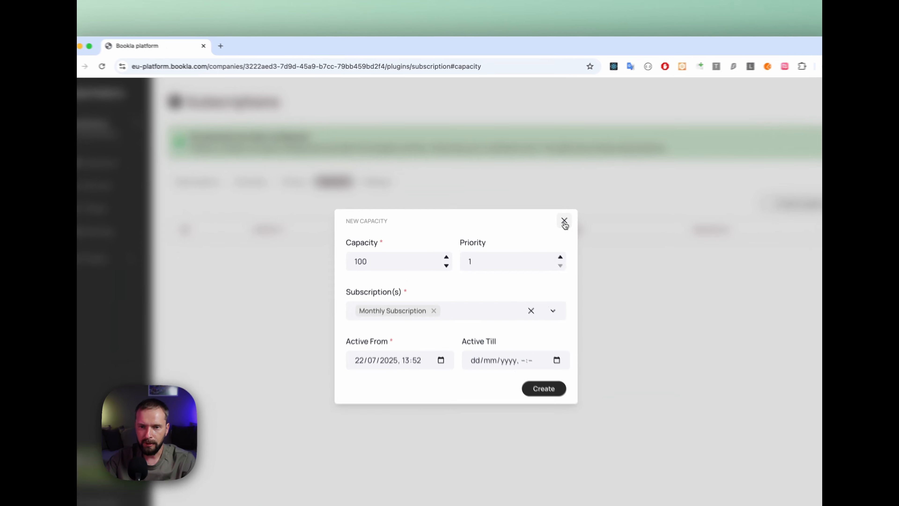
pyautogui.click(564, 221)
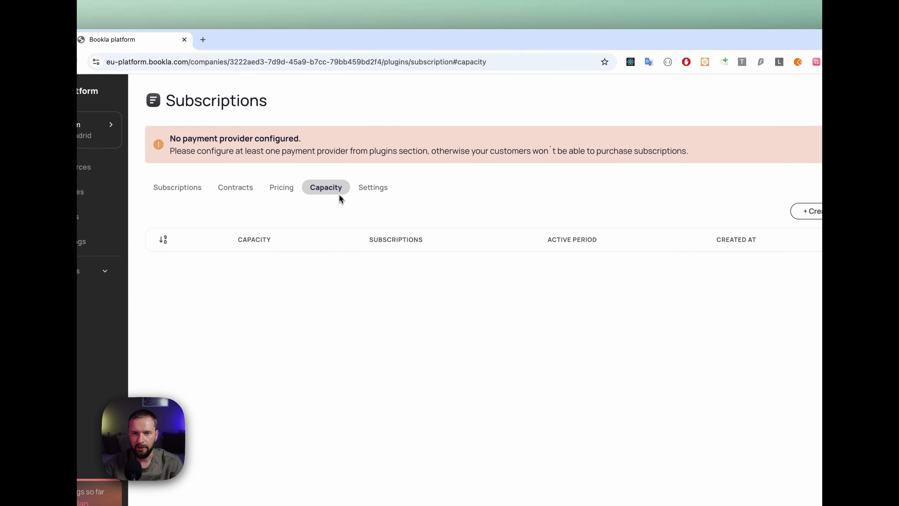
# Step: View the subscription settings for shopping cart expiration and return to the list of subscriptions
pyautogui.click(371, 191)
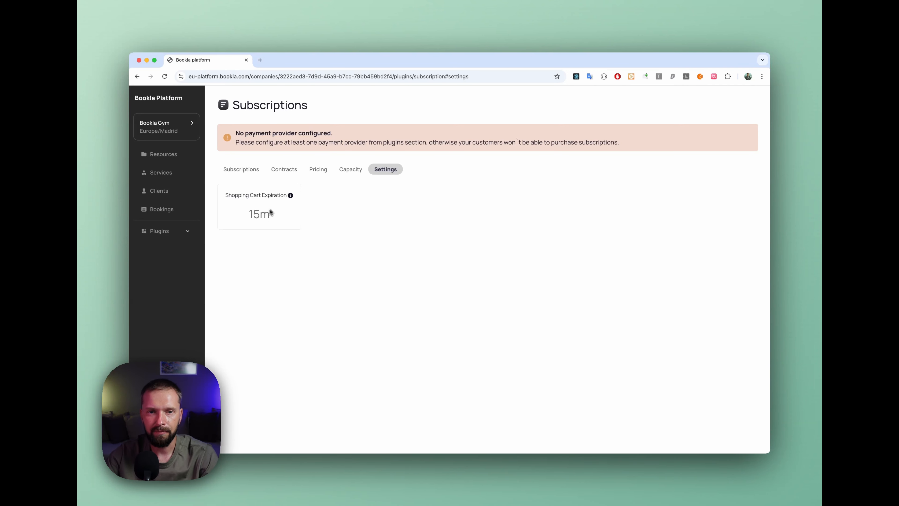
pyautogui.click(260, 171)
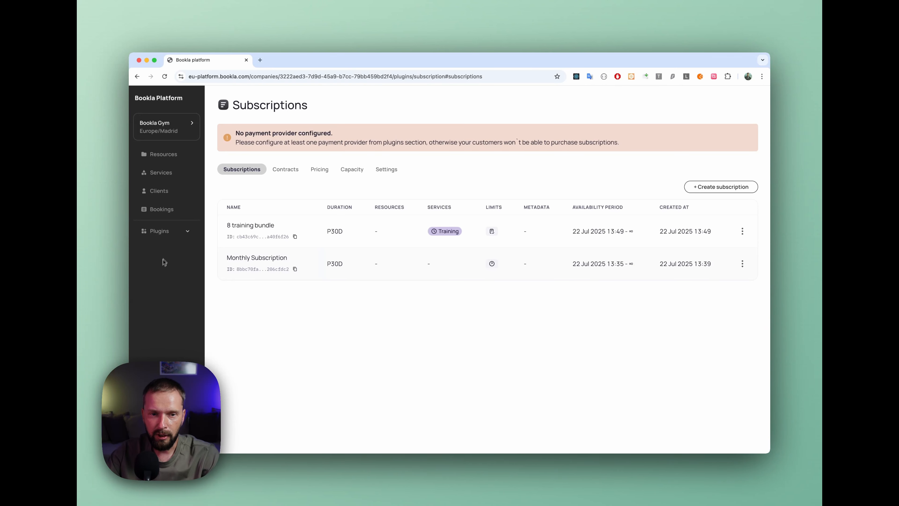
# Step: Add the Stripe plugin from the plugin marketplace and start connecting it
pyautogui.click(177, 237)
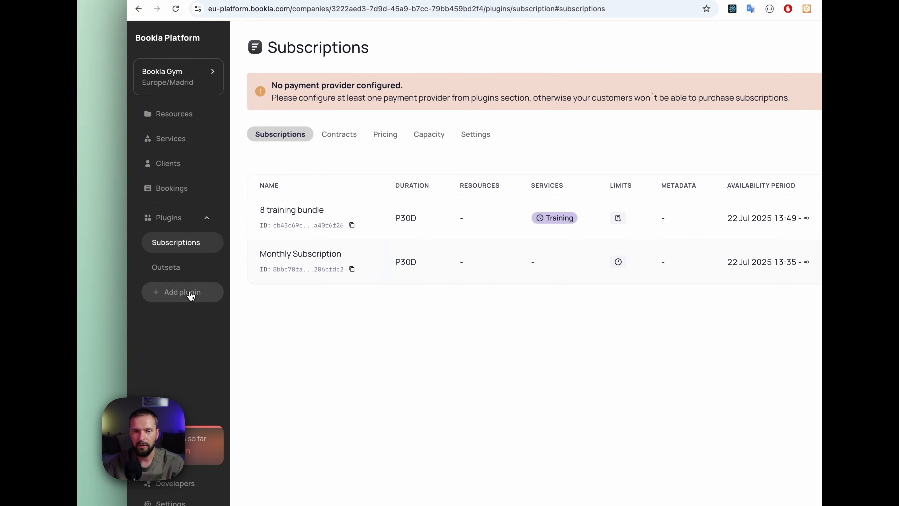
pyautogui.click(177, 290)
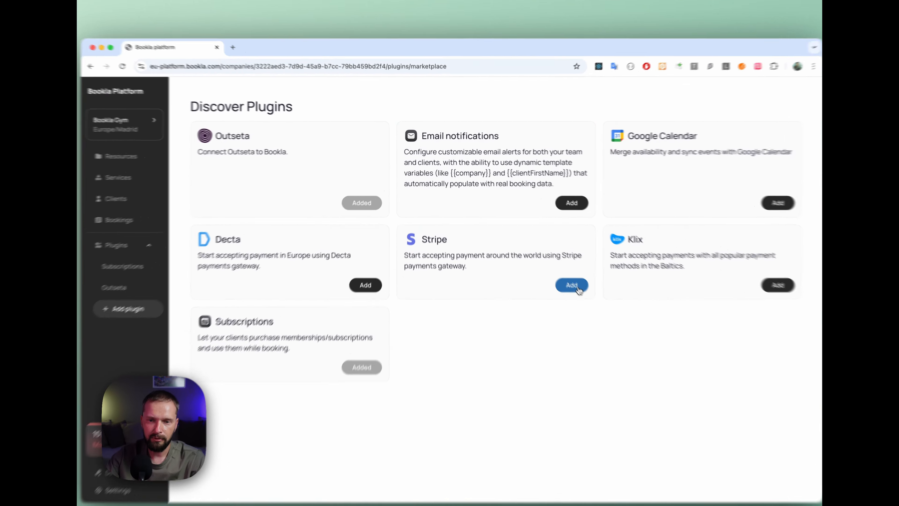
pyautogui.click(578, 289)
pyautogui.click(523, 144)
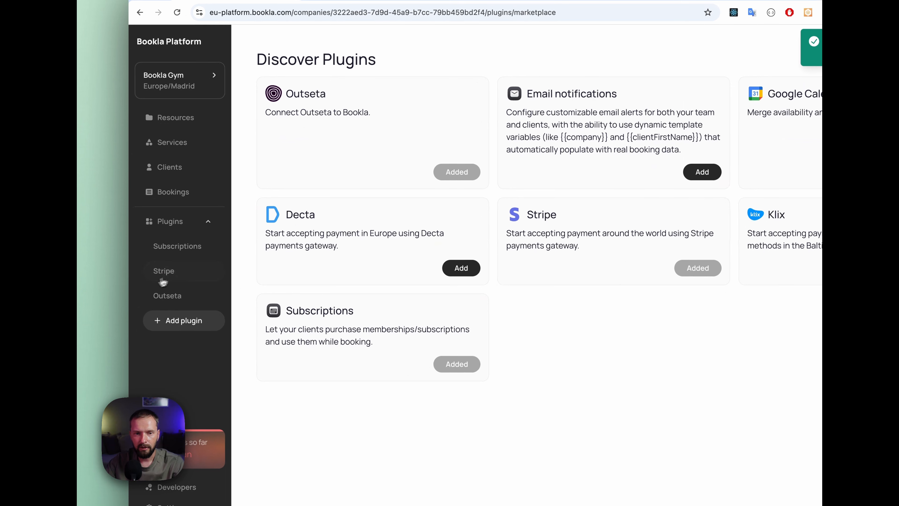
pyautogui.click(173, 277)
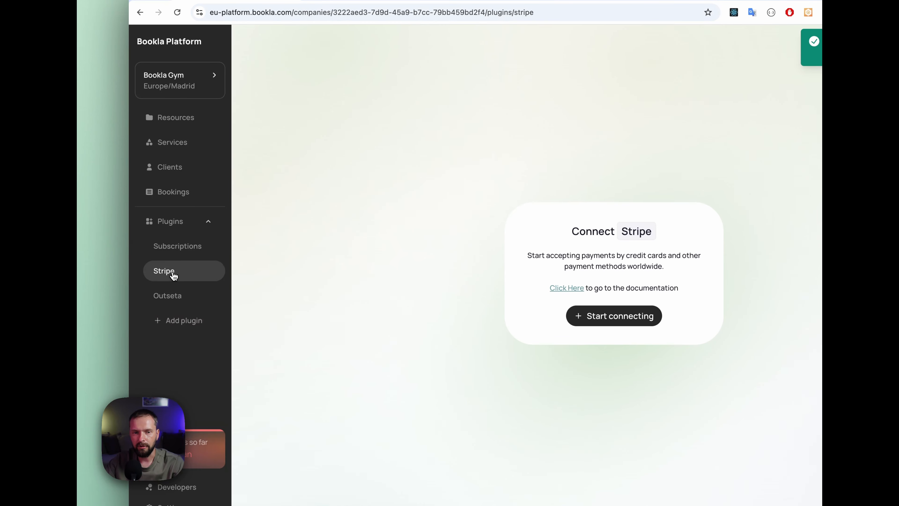
pyautogui.click(603, 315)
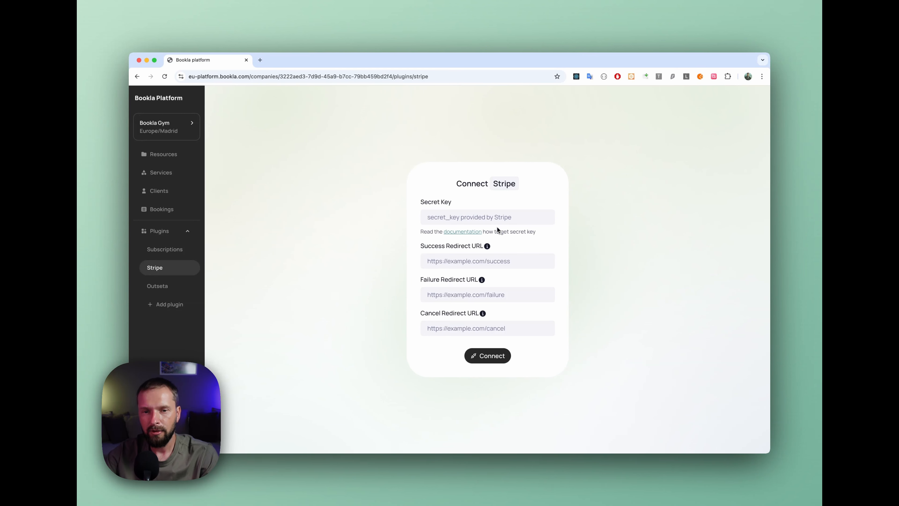
pyautogui.click(478, 217)
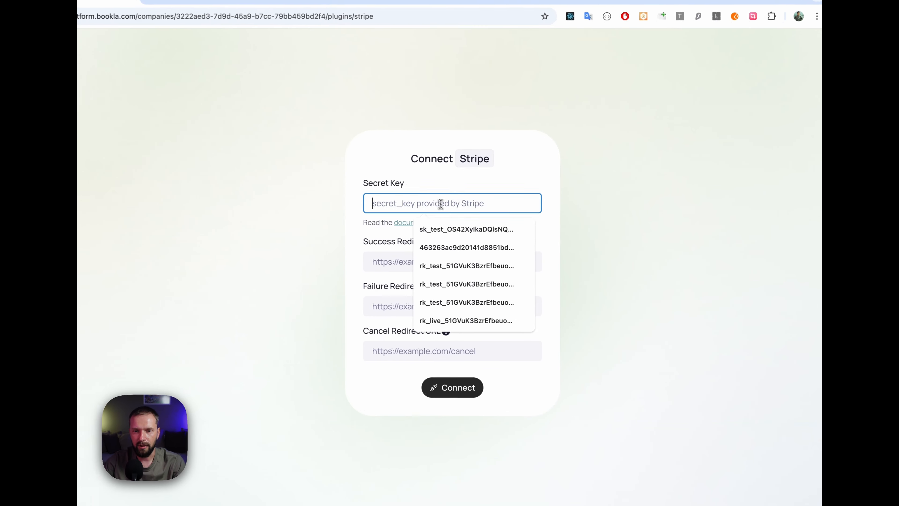
pyautogui.click(494, 233)
pyautogui.click(409, 260)
pyautogui.click(453, 287)
pyautogui.click(415, 308)
pyautogui.click(443, 333)
pyautogui.click(401, 354)
pyautogui.click(458, 377)
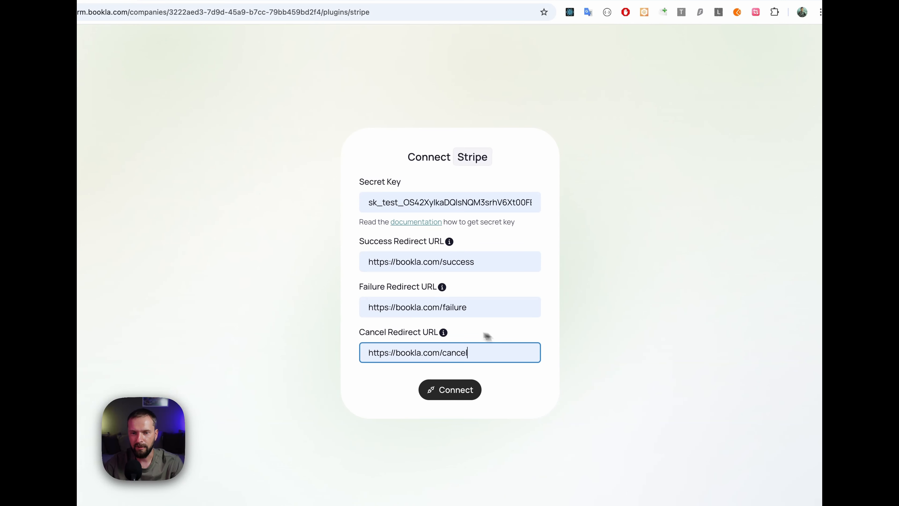
pyautogui.click(449, 389)
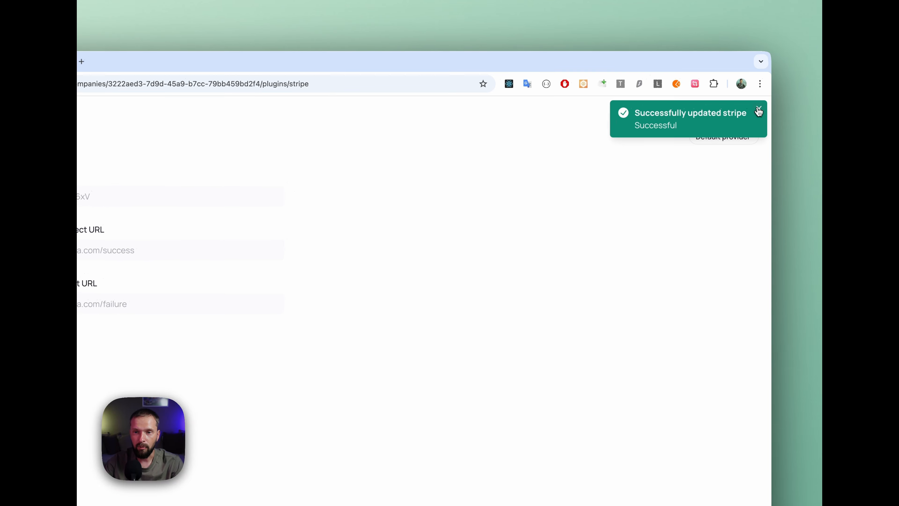
pyautogui.click(758, 111)
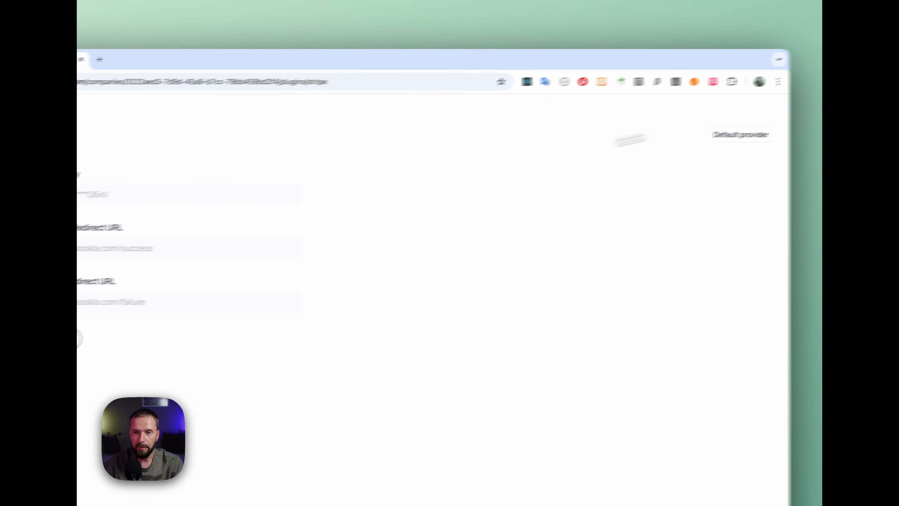
# Step: Switch to the gym website project in Framer and review its memberships, booking, thanks and Home pages
pyautogui.click(185, 302)
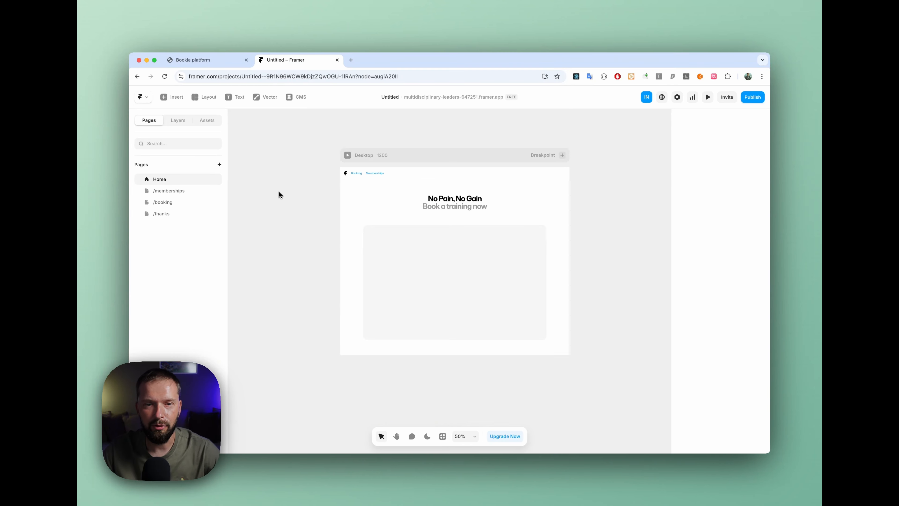
pyautogui.click(165, 190)
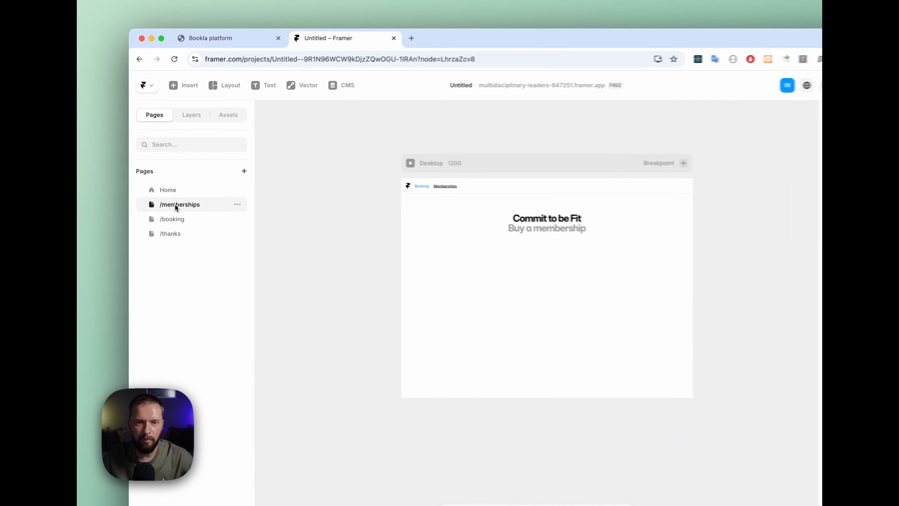
pyautogui.click(174, 220)
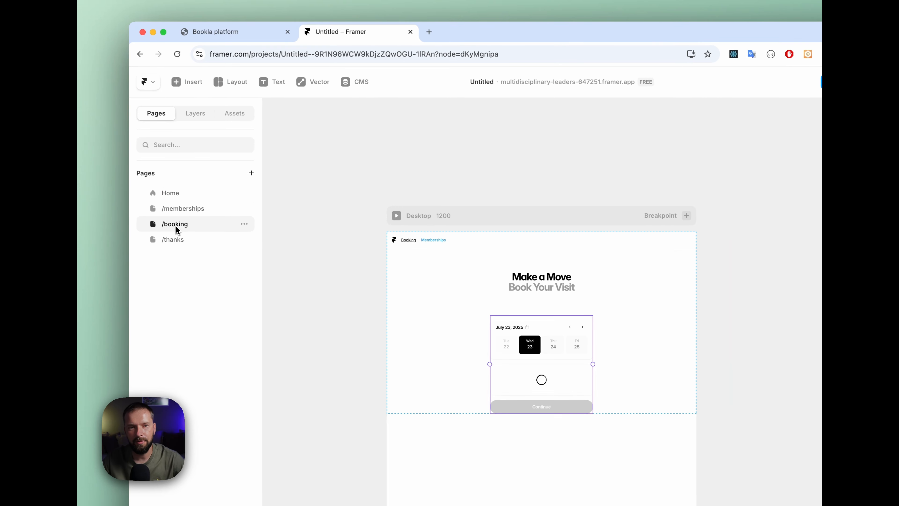
pyautogui.click(175, 233)
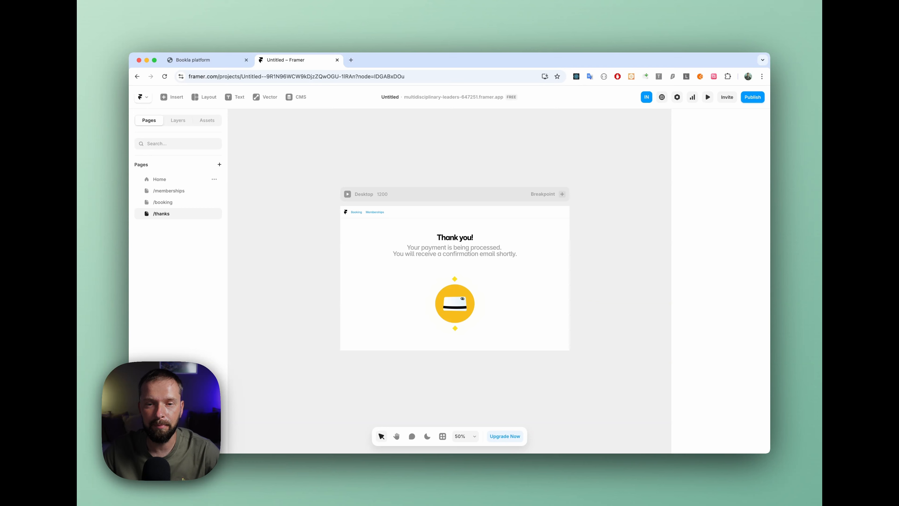
pyautogui.click(161, 179)
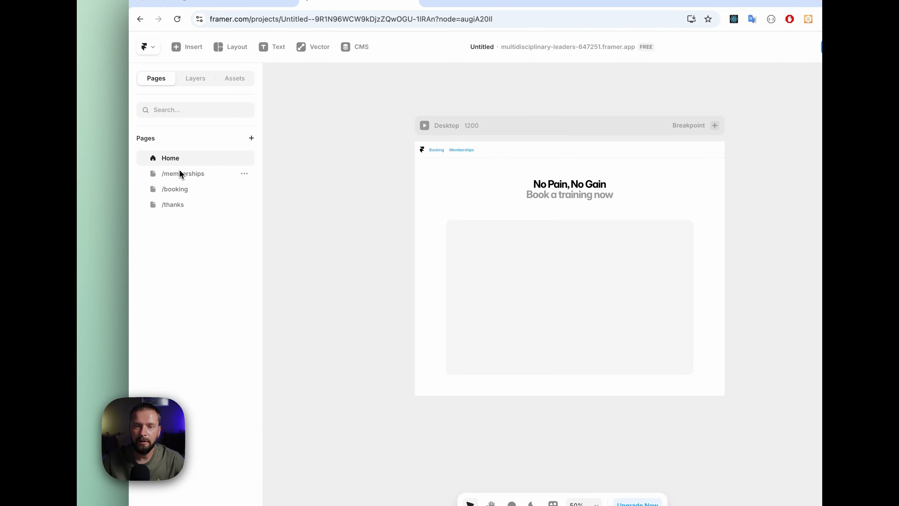
# Step: Open the /memberships page for editing and launch the Bookla plugin on it
pyautogui.click(180, 177)
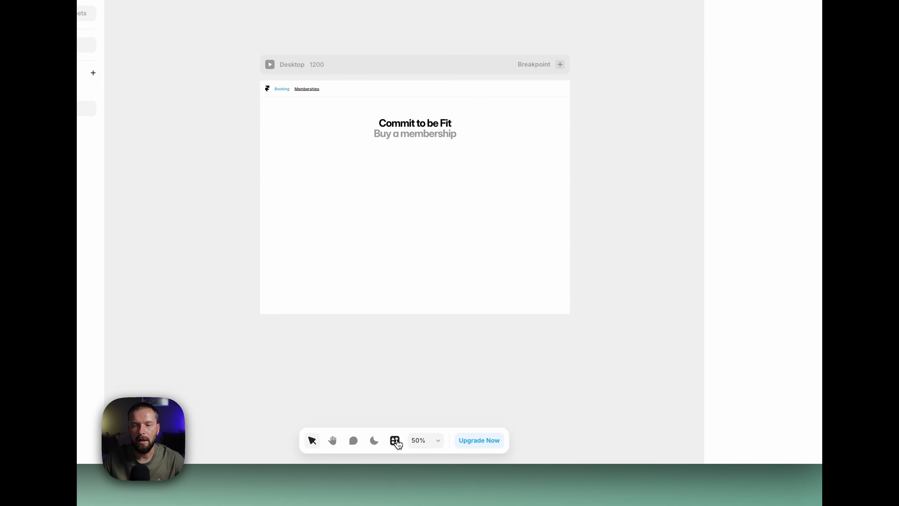
pyautogui.click(397, 441)
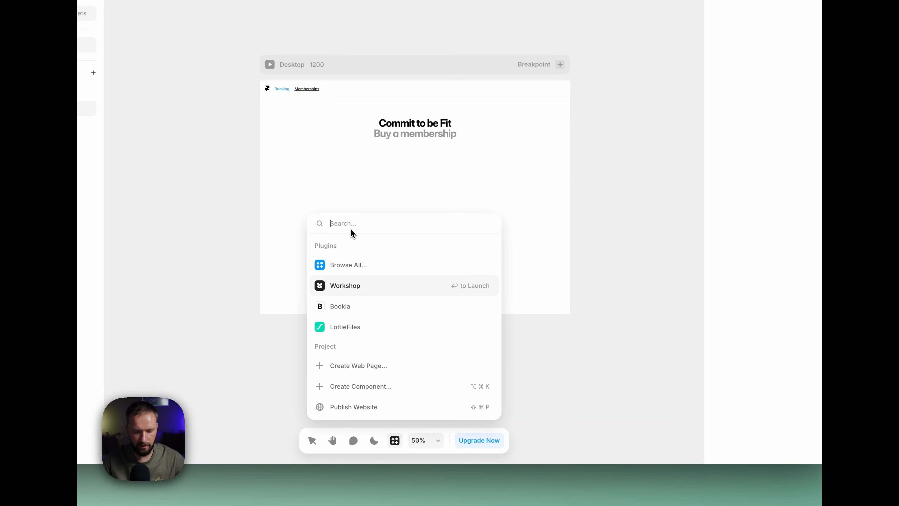
pyautogui.write('book')
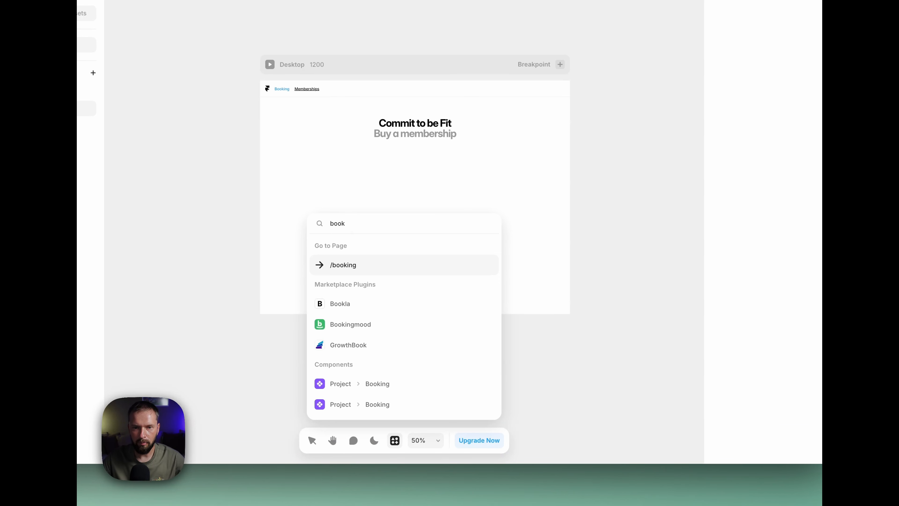
pyautogui.click(340, 304)
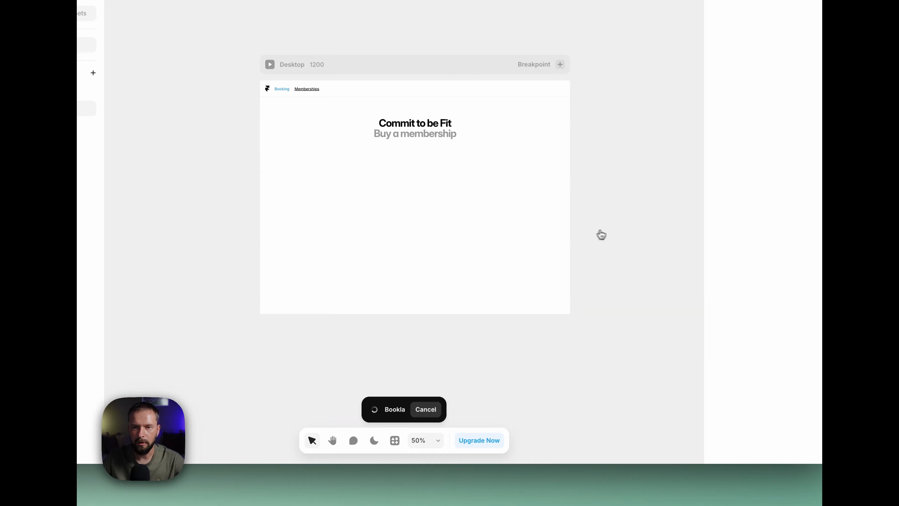
# Step: Place Bookla's Memberships / Subscriptions component in the empty section below the "Buy a membership" heading
pyautogui.scroll(-3, 617, 232)
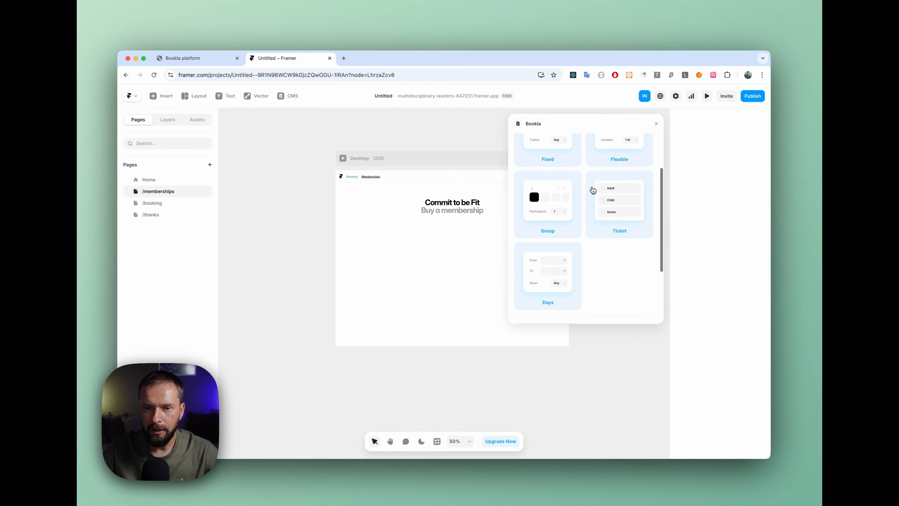
pyautogui.scroll(-3, 594, 191)
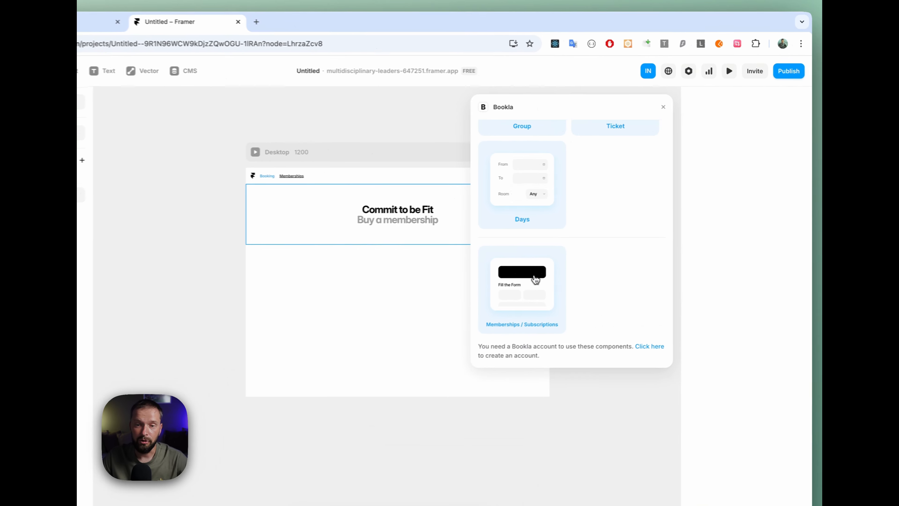
pyautogui.moveTo(574, 257); pyautogui.dragTo(387, 310)
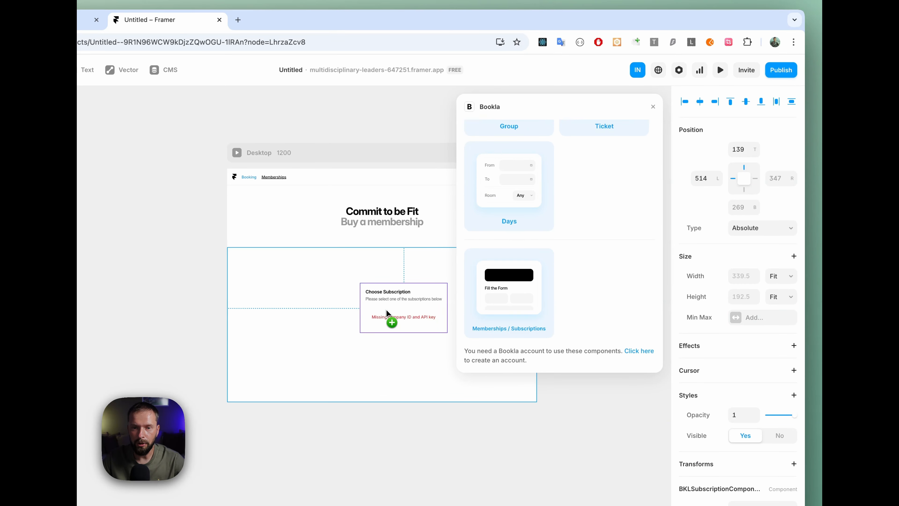
# Step: Move the subscription component to the horizontal centre of its section, 75 from the top, and give it a fixed width of 420
pyautogui.click(651, 106)
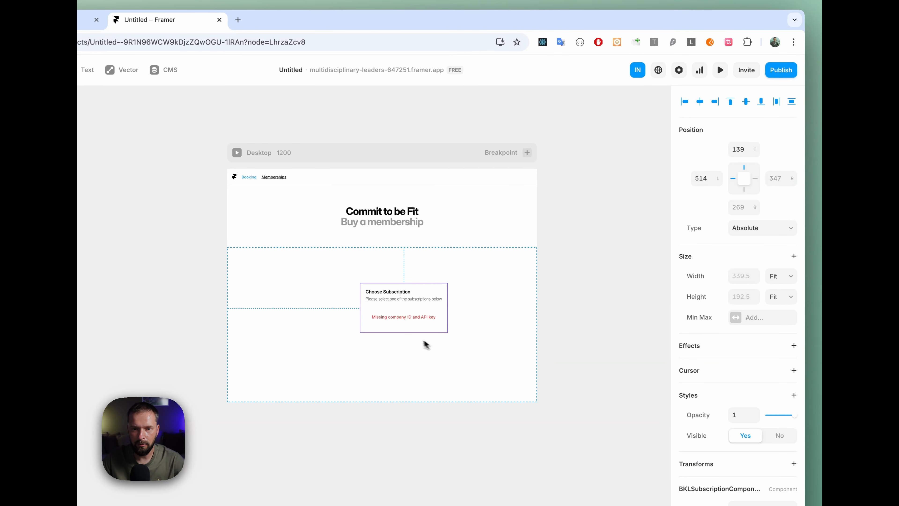
pyautogui.moveTo(408, 298); pyautogui.dragTo(386, 279)
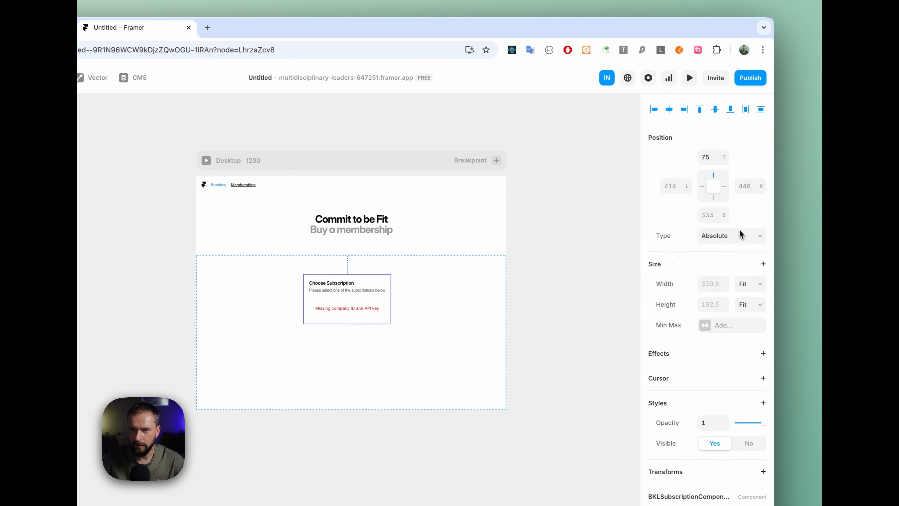
pyautogui.click(755, 285)
pyautogui.click(756, 250)
pyautogui.click(708, 285)
pyautogui.write('420')
pyautogui.press('Return')
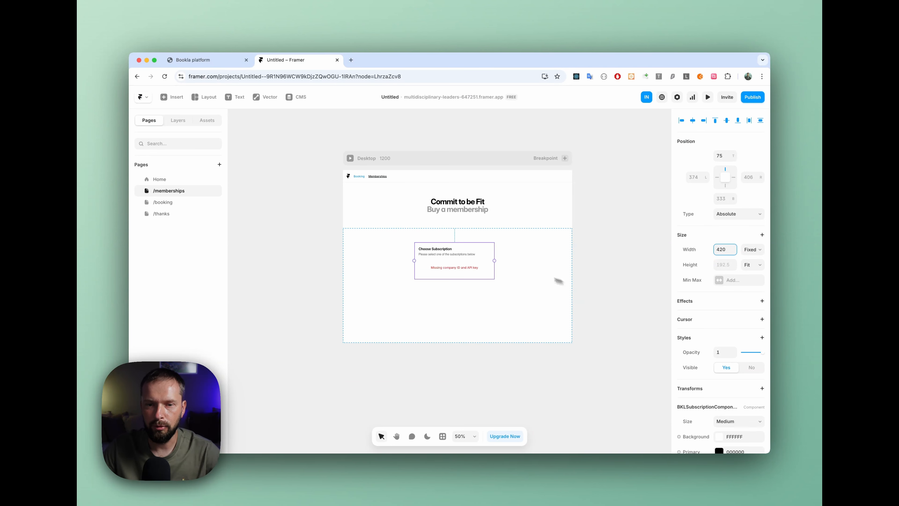
# Step: Check the region in the Bookla platform's web address and set the component's API region to Europe
pyautogui.scroll(-10, 694, 286)
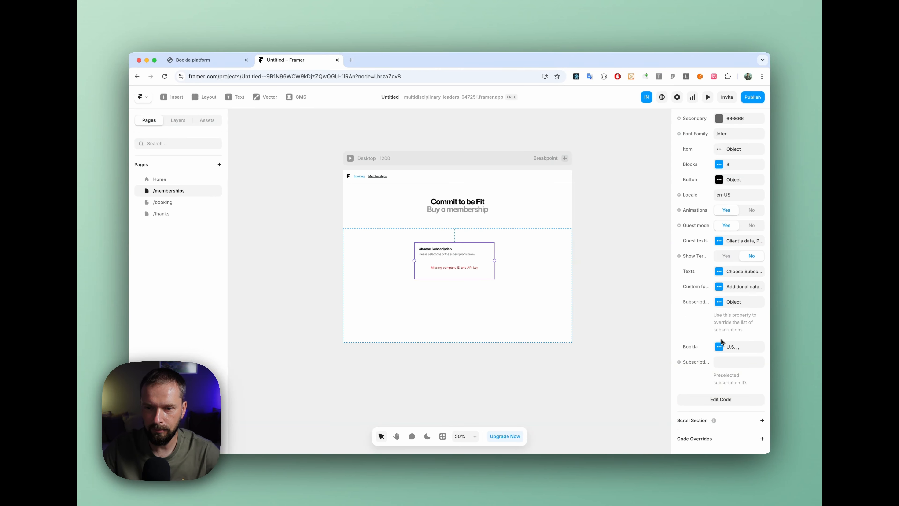
pyautogui.click(720, 346)
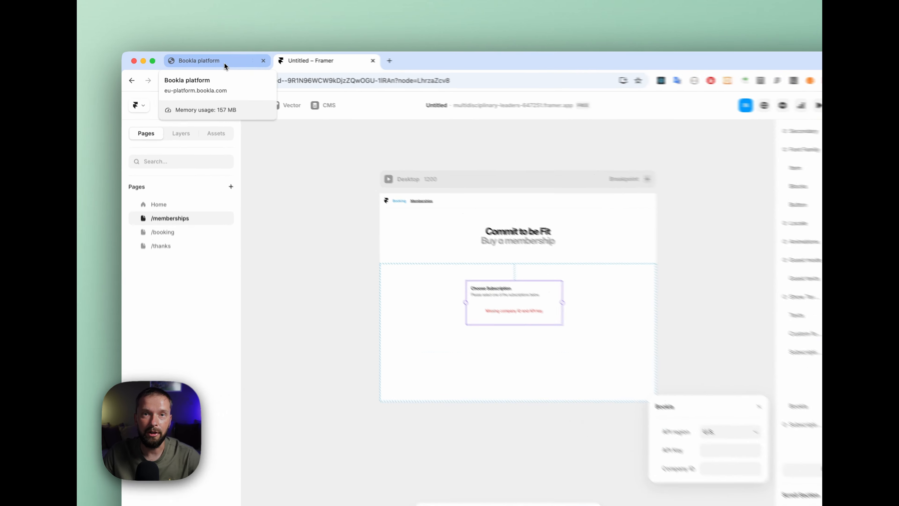
pyautogui.click(212, 61)
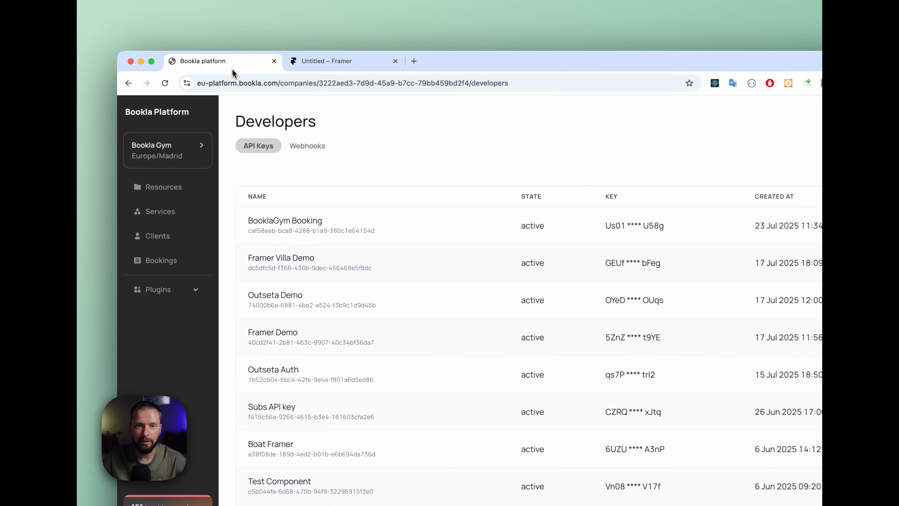
pyautogui.doubleClick(199, 85)
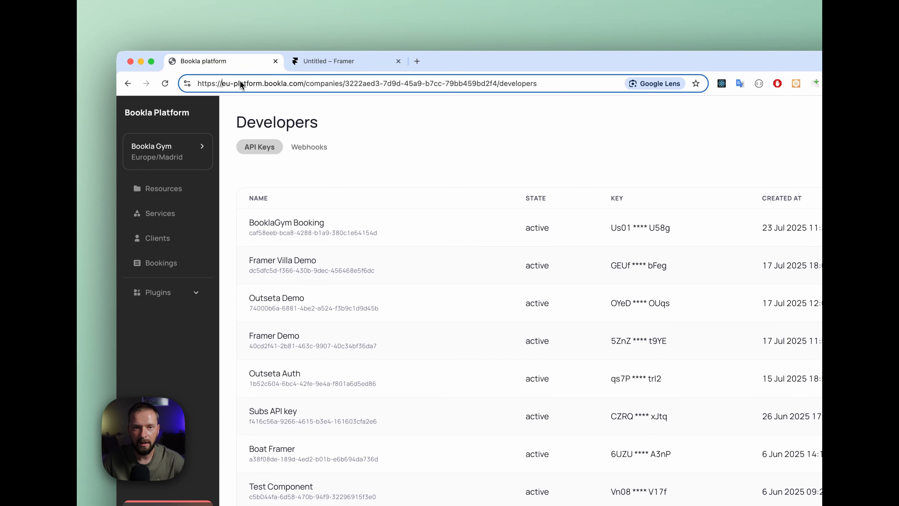
pyautogui.click(330, 63)
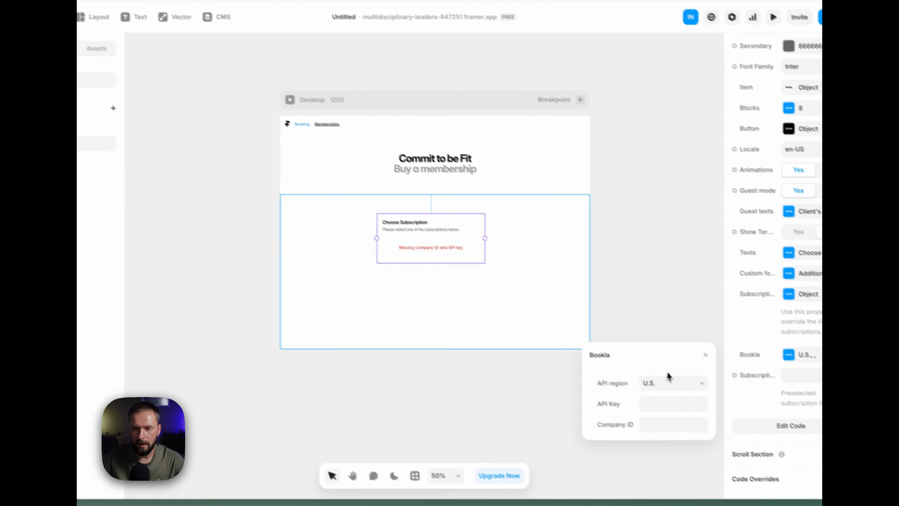
pyautogui.click(793, 477)
pyautogui.click(638, 378)
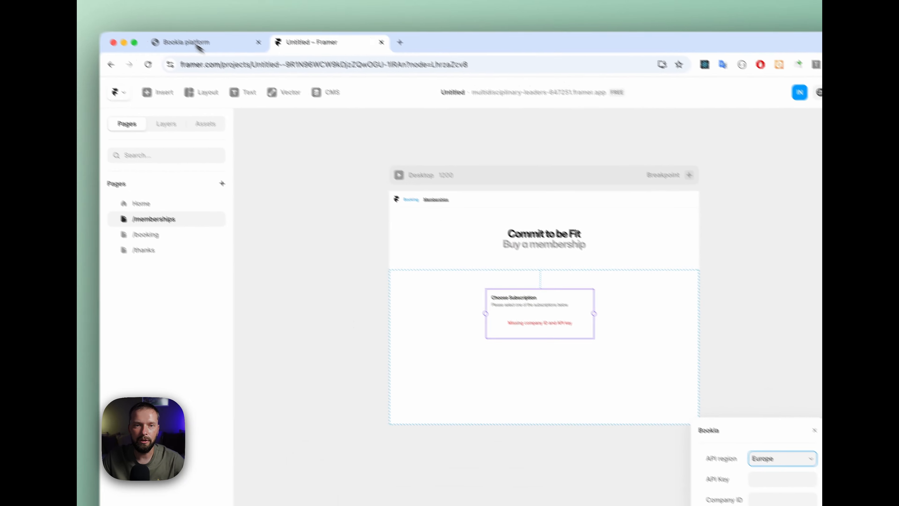
# Step: Switch to the Bookla platform and start a new API key named "Subscription Key"
pyautogui.click(197, 41)
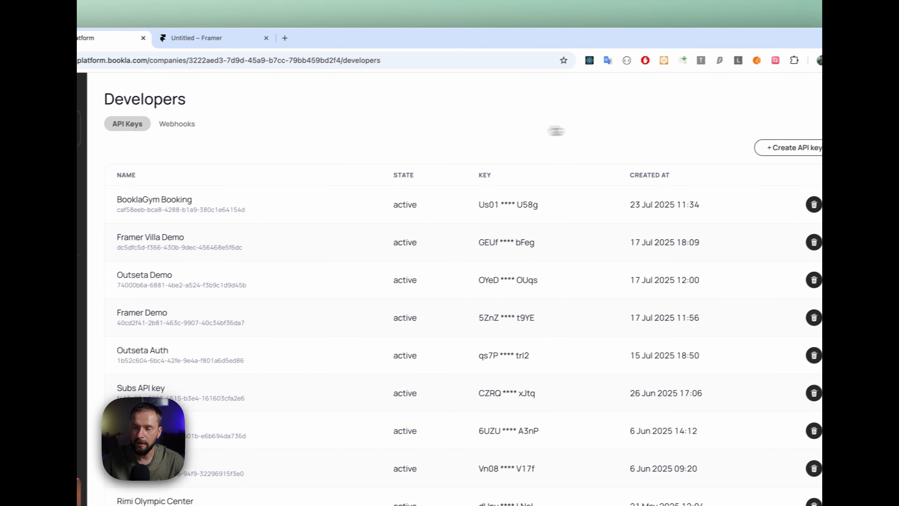
pyautogui.click(795, 148)
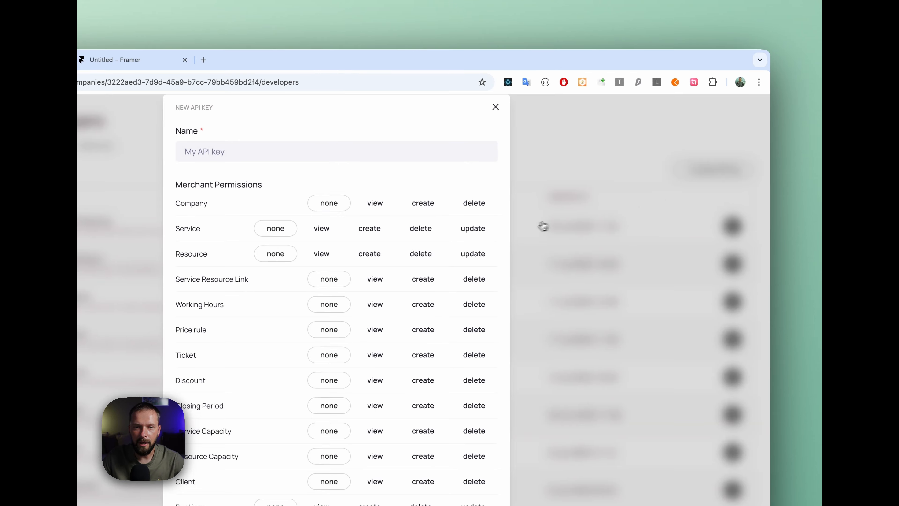
pyautogui.click(283, 152)
pyautogui.write('Su')
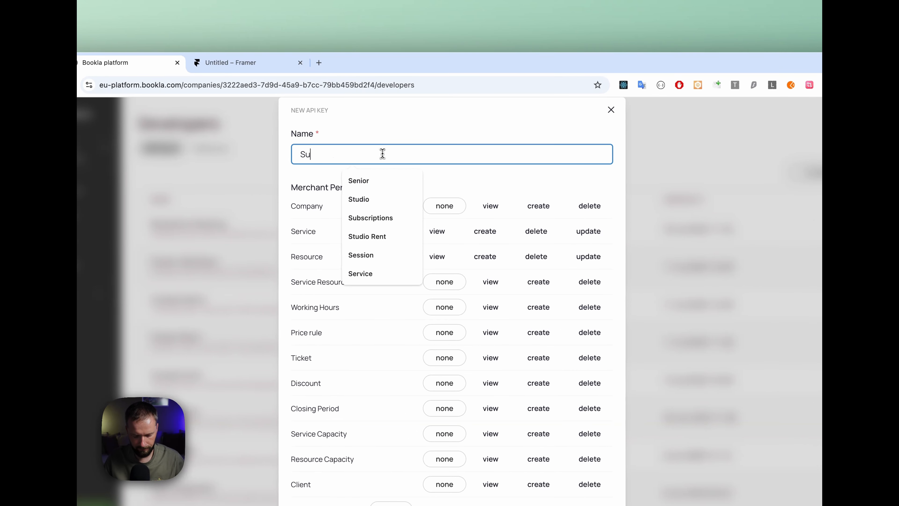
pyautogui.write('bscription Key')
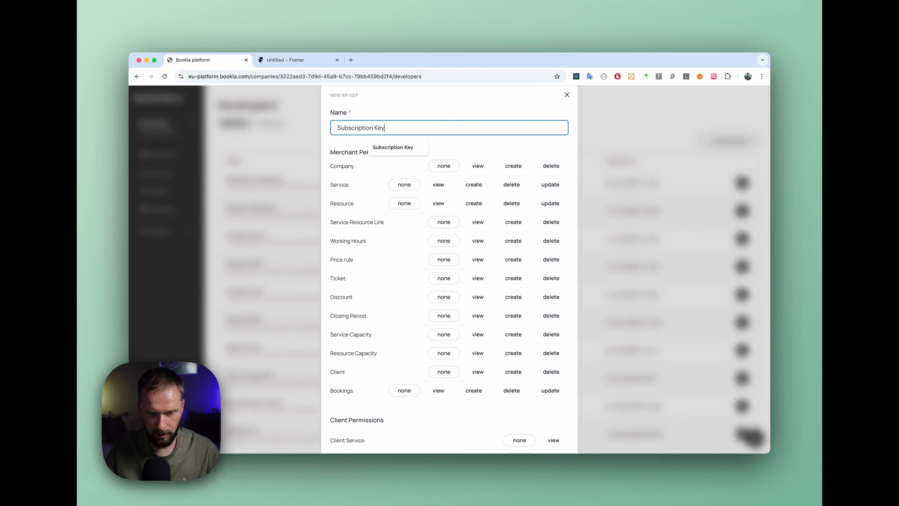
pyautogui.click(492, 141)
# Step: Grant the key view access to Client Service and Client Resource plus create access for Guest Client, and create the key
pyautogui.scroll(-3, 494, 143)
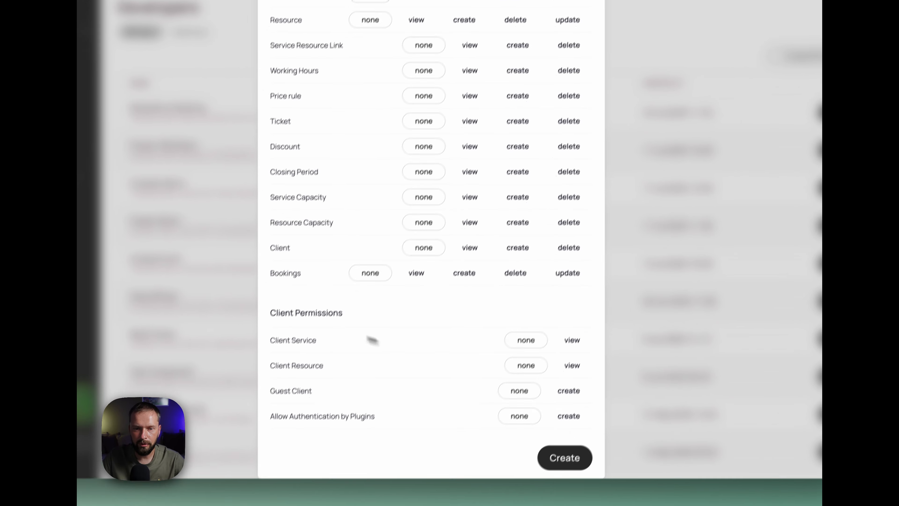
pyautogui.click(586, 316)
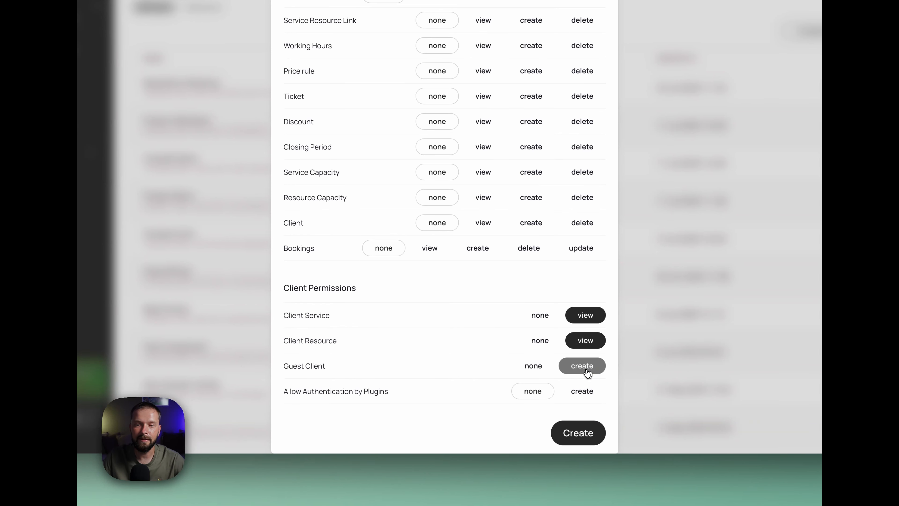
pyautogui.click(598, 368)
pyautogui.click(578, 435)
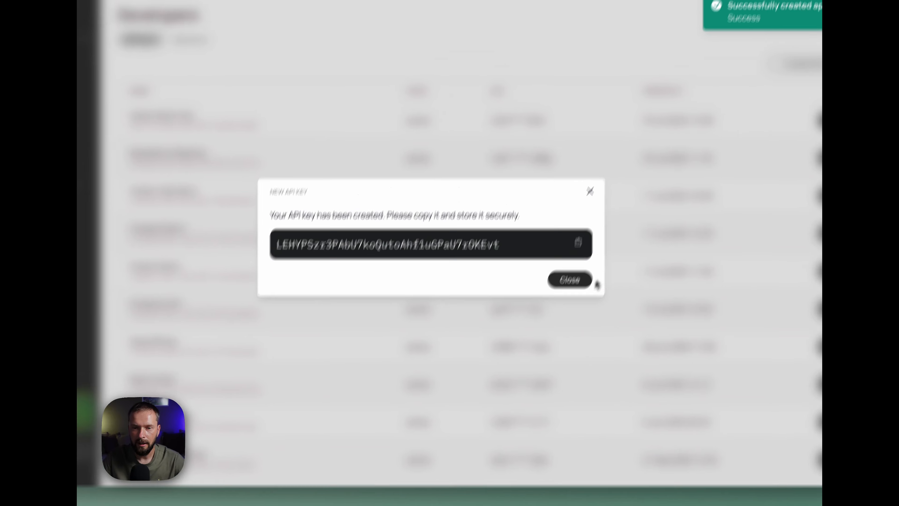
# Step: Copy the new API key and paste it into the API Key field of the subscription component in Framer
pyautogui.click(592, 209)
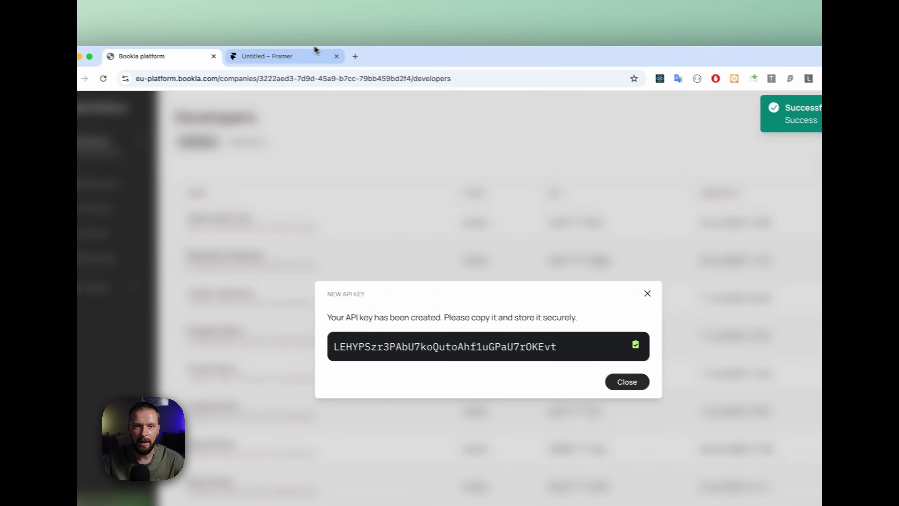
pyautogui.click(291, 55)
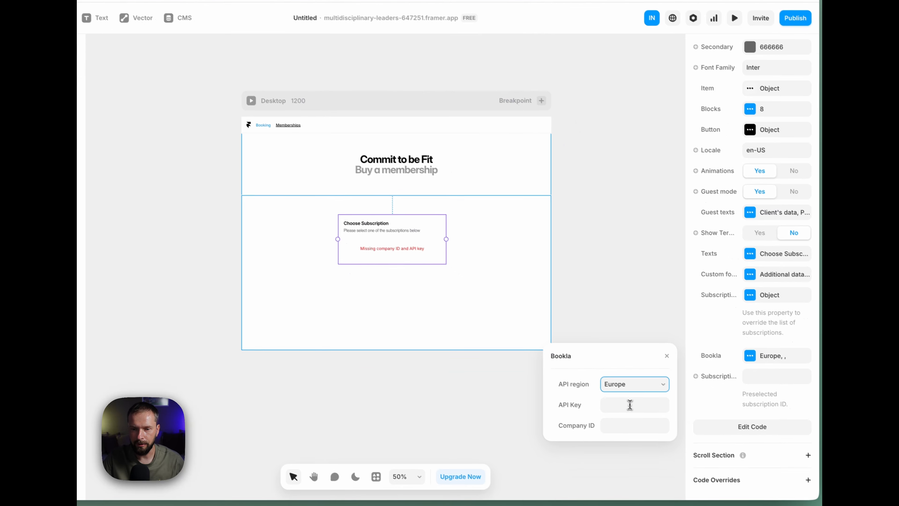
pyautogui.click(630, 404)
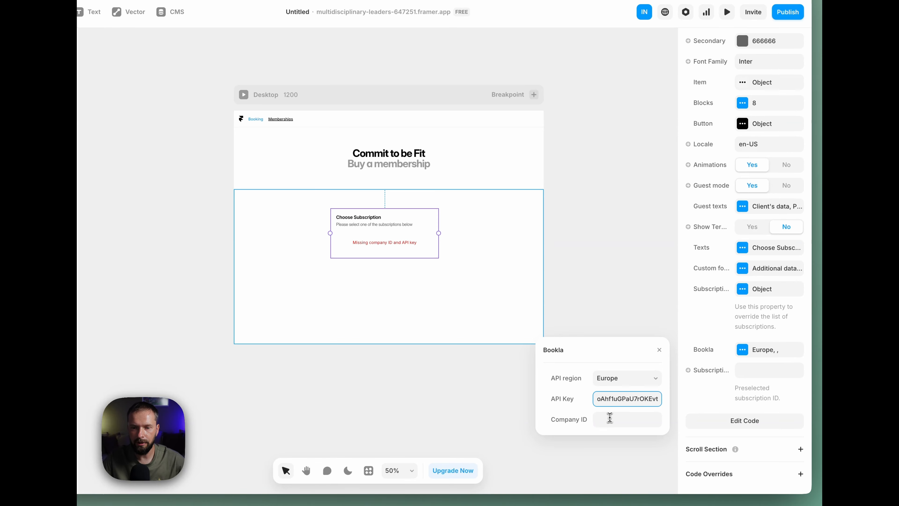
pyautogui.click(609, 418)
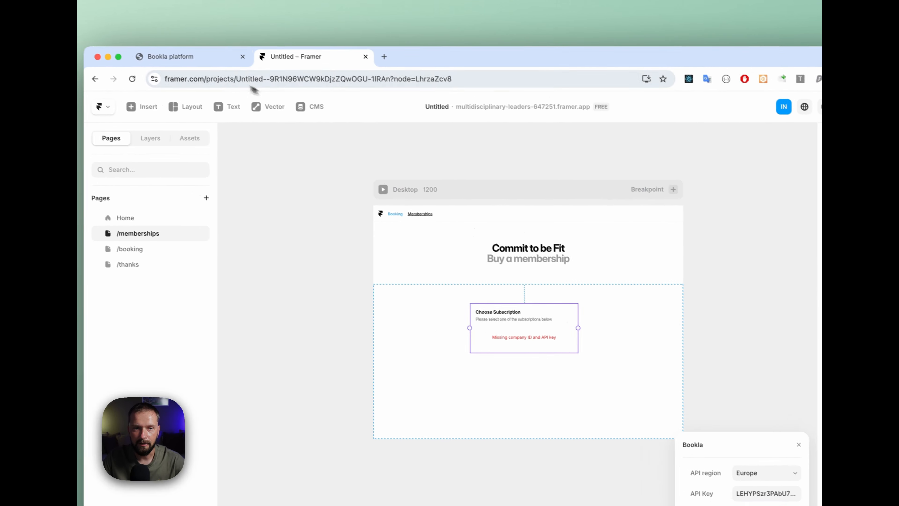
# Step: Copy the Bookla Gym company ID from the Bookla platform and paste it into the component's Company ID field in Framer
pyautogui.click(233, 63)
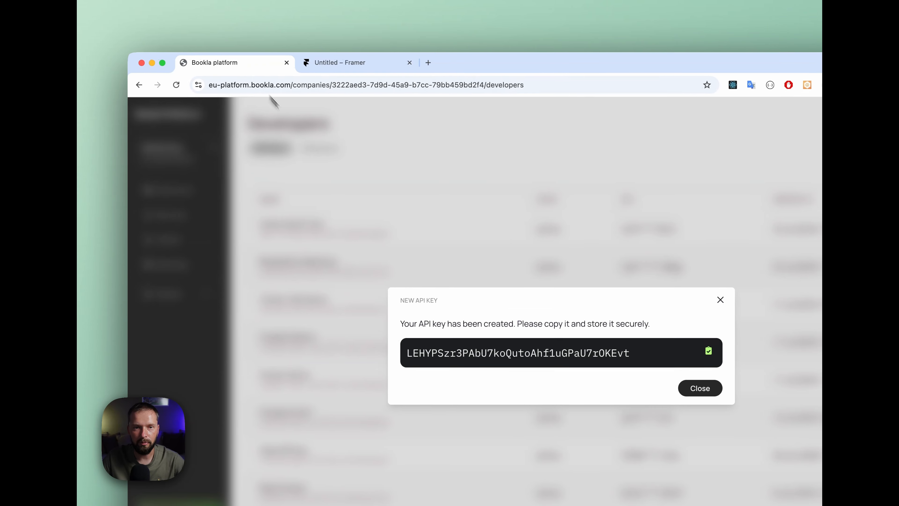
pyautogui.click(331, 161)
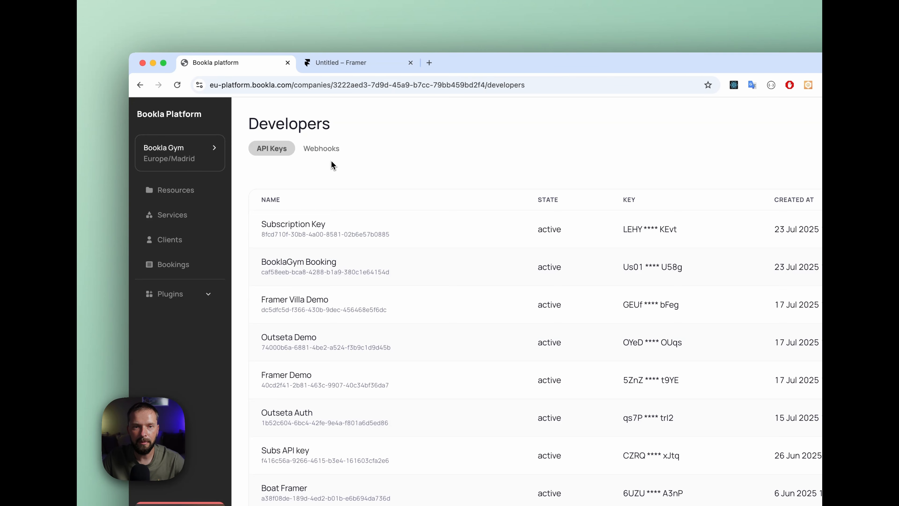
pyautogui.click(184, 156)
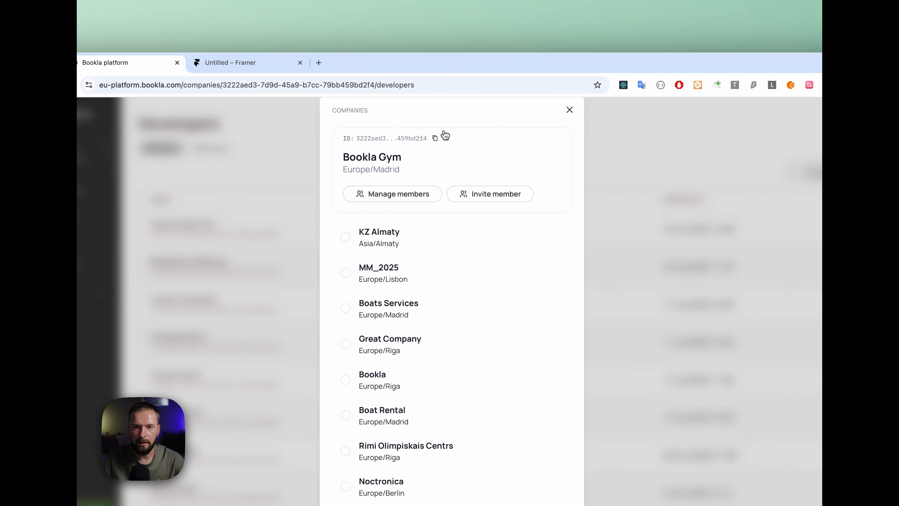
pyautogui.click(435, 138)
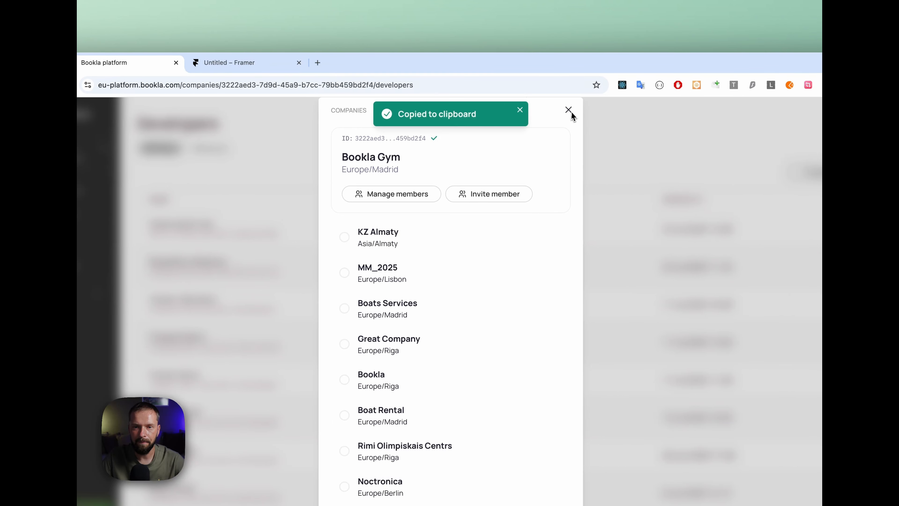
pyautogui.click(568, 110)
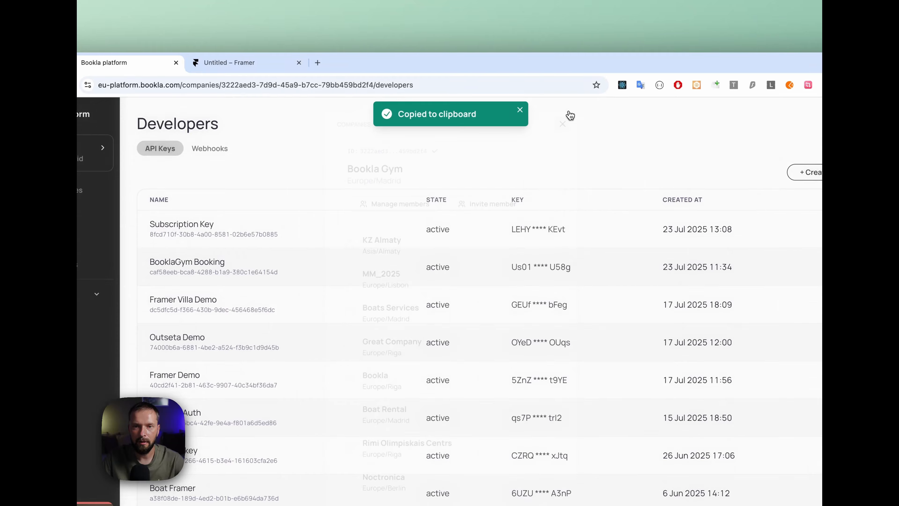
pyautogui.click(271, 64)
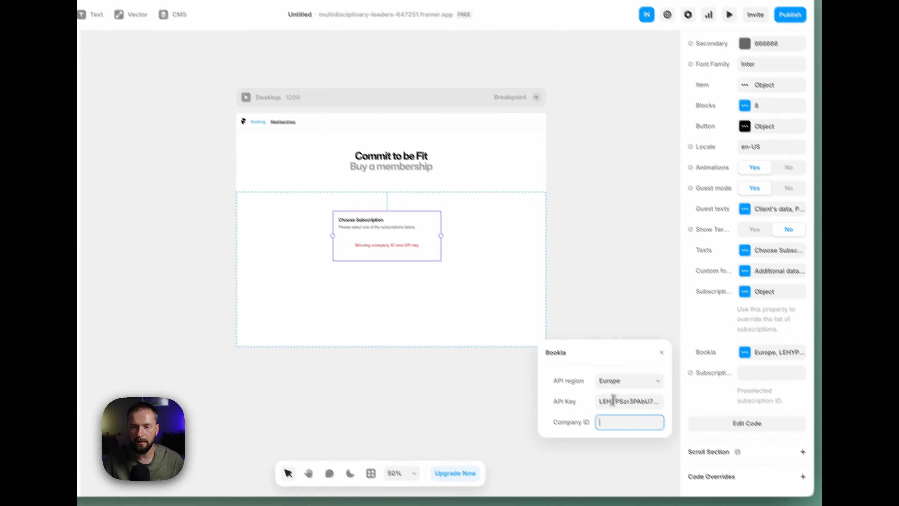
pyautogui.hotkey('ctrl', 'v')
pyautogui.hotkey('shift', 'Tab')
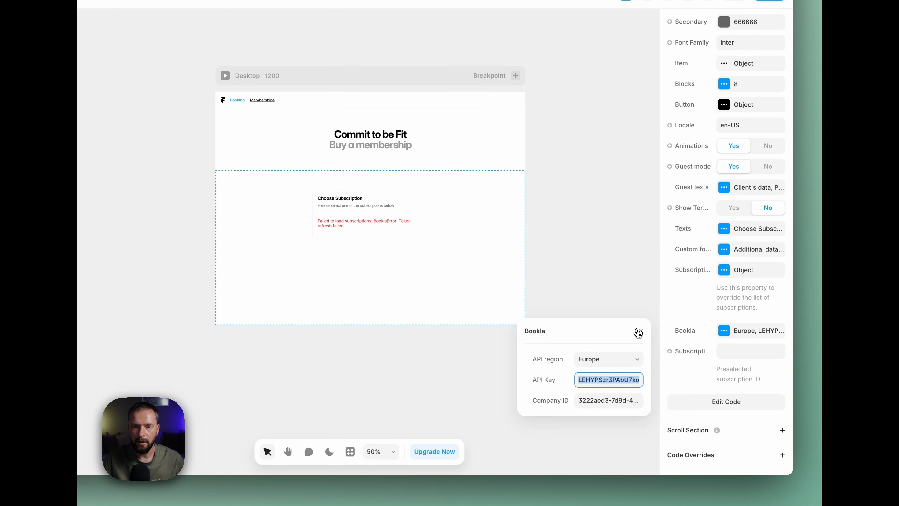
pyautogui.click(638, 333)
pyautogui.click(629, 301)
# Step: Preview the memberships page to check that the component loads the subscriptions, and return to the editor
pyautogui.click(385, 209)
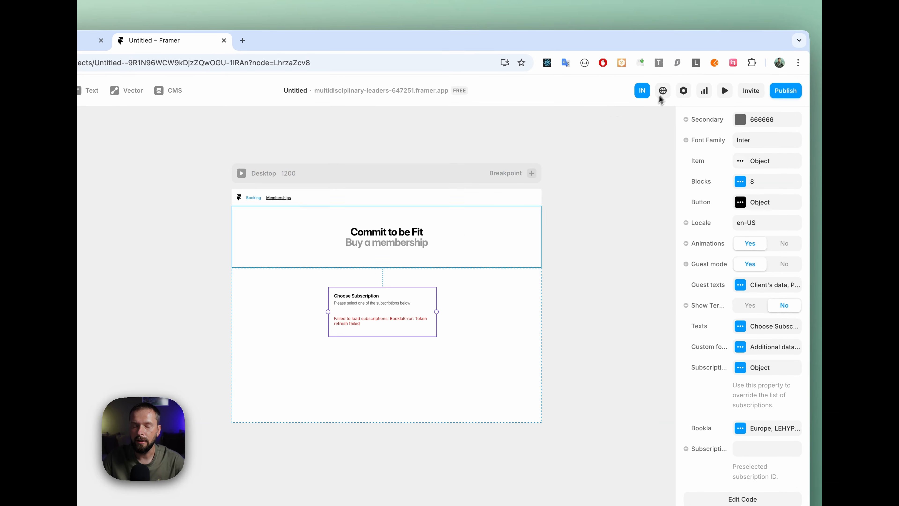
pyautogui.click(724, 89)
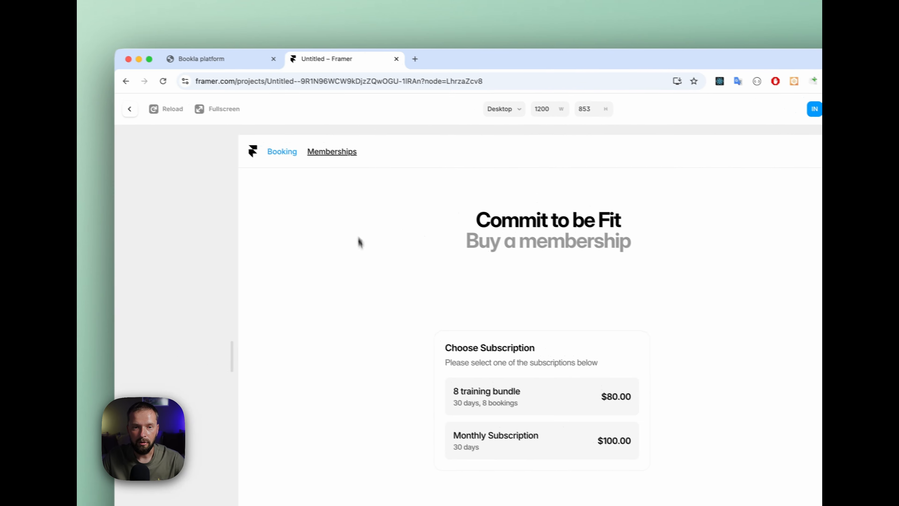
pyautogui.click(143, 112)
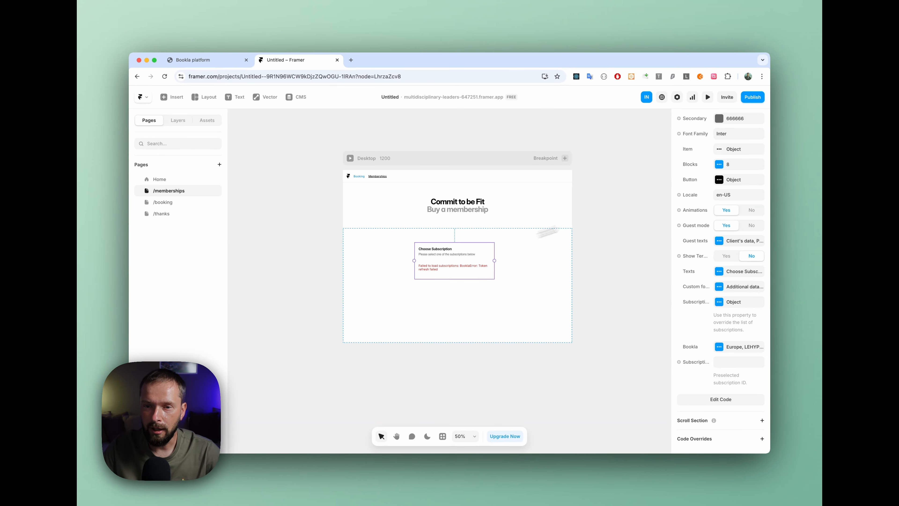
# Step: Try the Small size on the subscription component and switch it back to Medium
pyautogui.scroll(3, 715, 177)
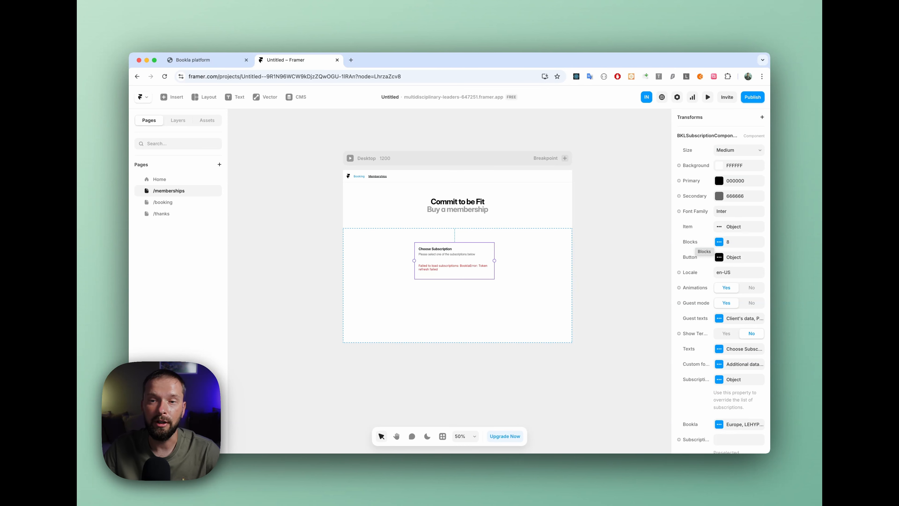
pyautogui.click(740, 150)
pyautogui.click(733, 144)
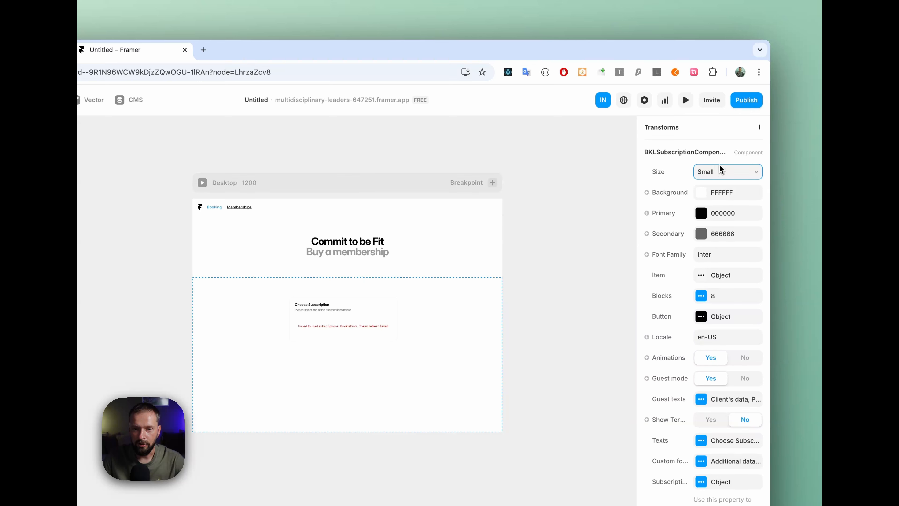
pyautogui.click(720, 163)
pyautogui.click(712, 182)
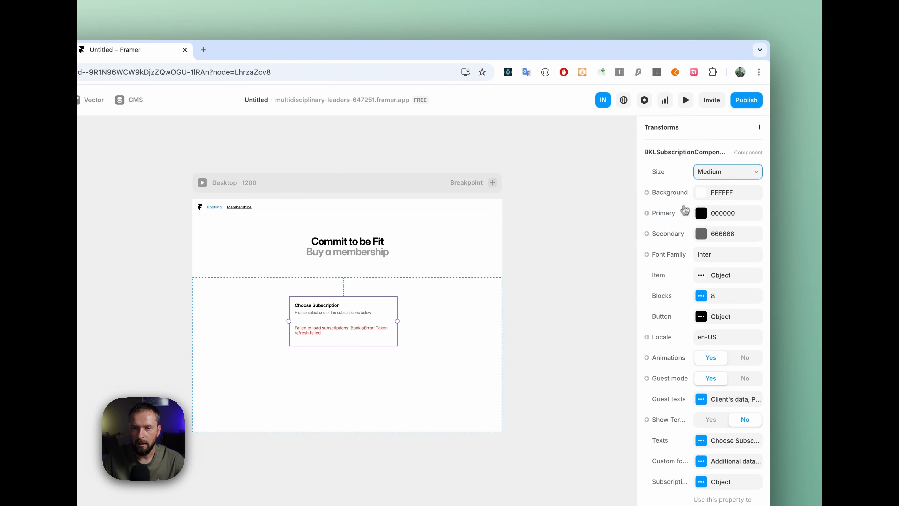
# Step: Examine the subscription component's Background colour picker and its Item, Blocks and Button style settings
pyautogui.click(701, 192)
pyautogui.moveTo(575, 217); pyautogui.dragTo(504, 207)
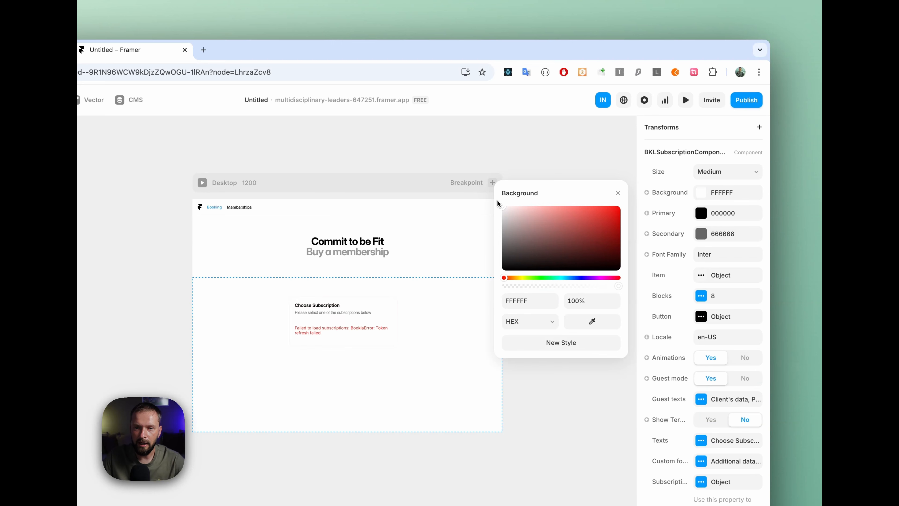
pyautogui.click(617, 194)
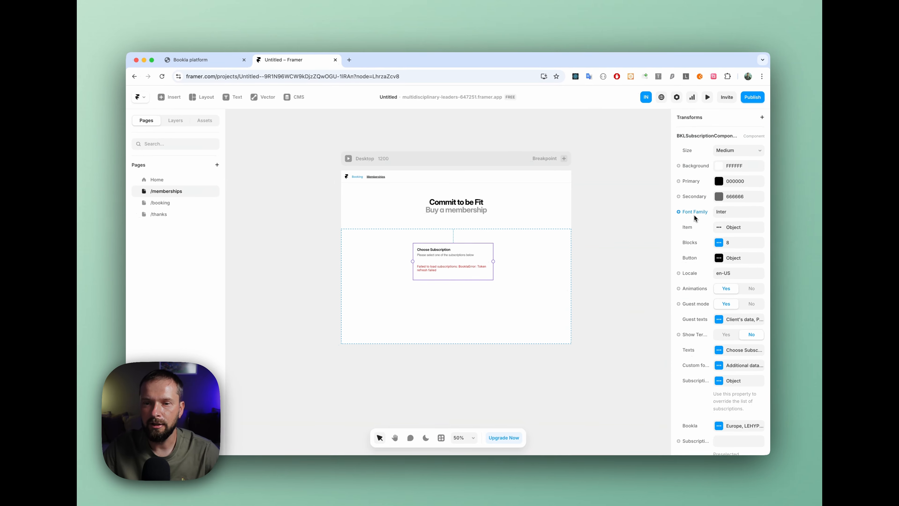
pyautogui.click(718, 227)
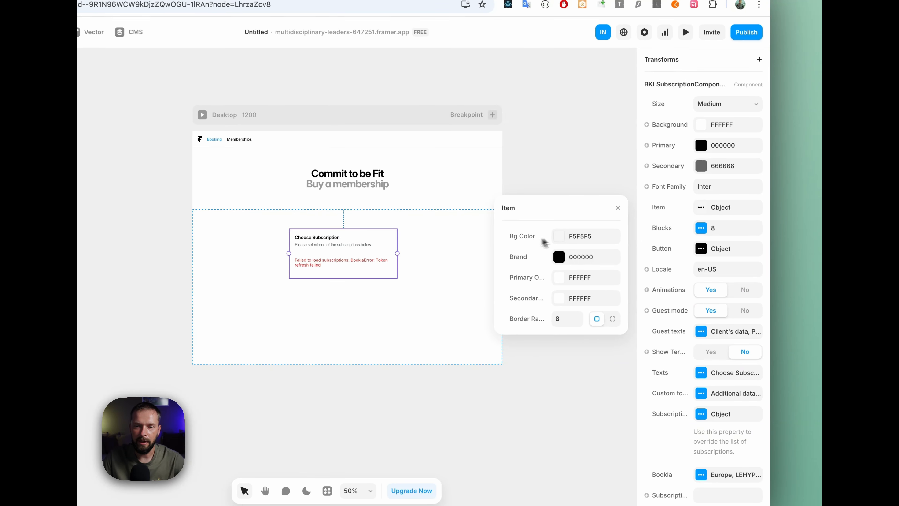
pyautogui.click(618, 208)
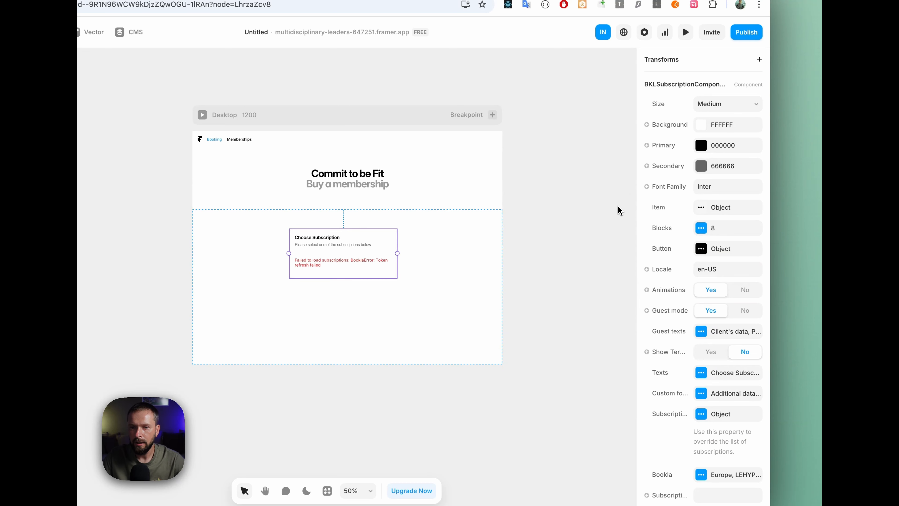
pyautogui.click(701, 228)
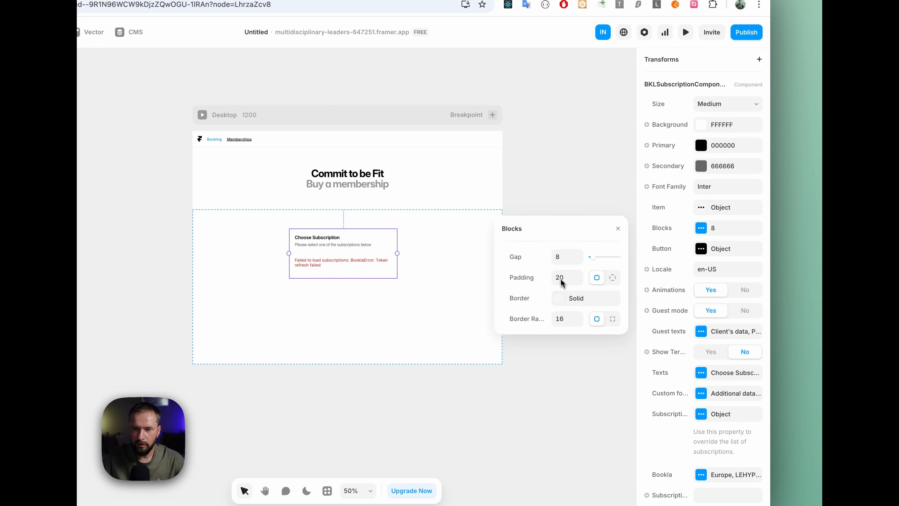
pyautogui.click(618, 229)
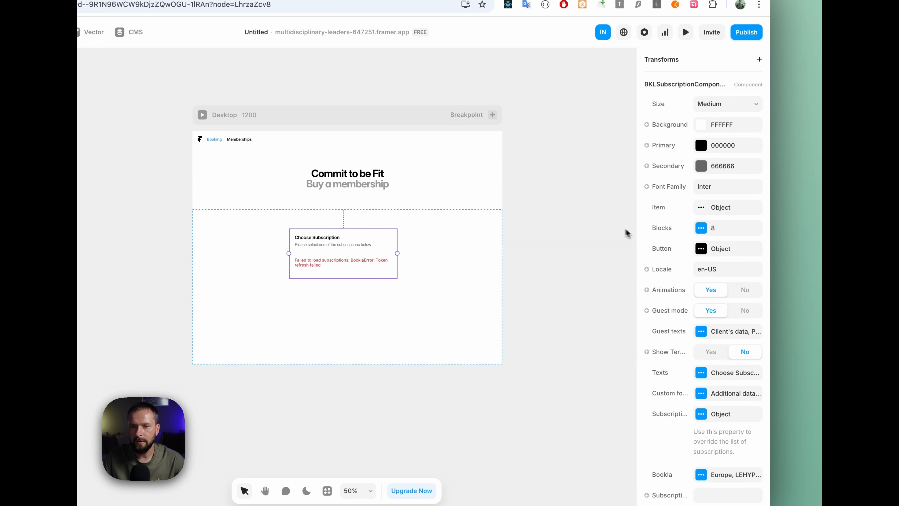
pyautogui.click(702, 249)
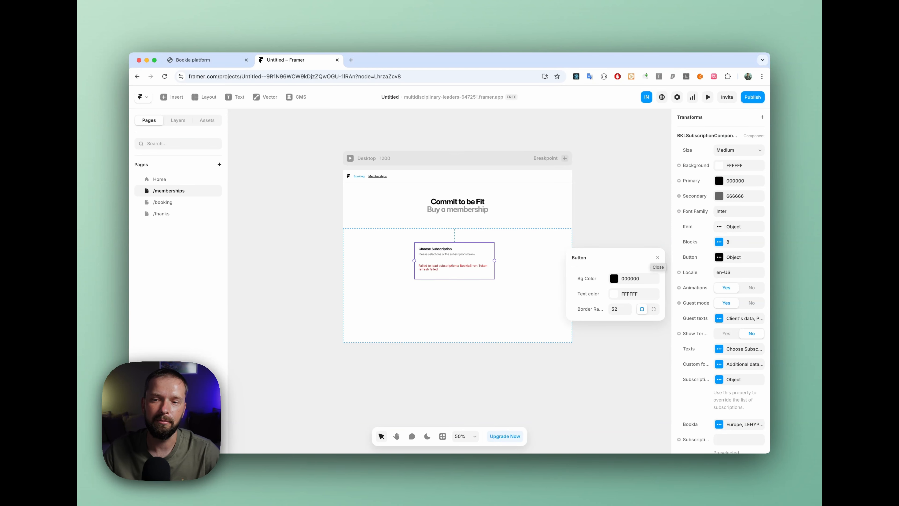
pyautogui.click(658, 257)
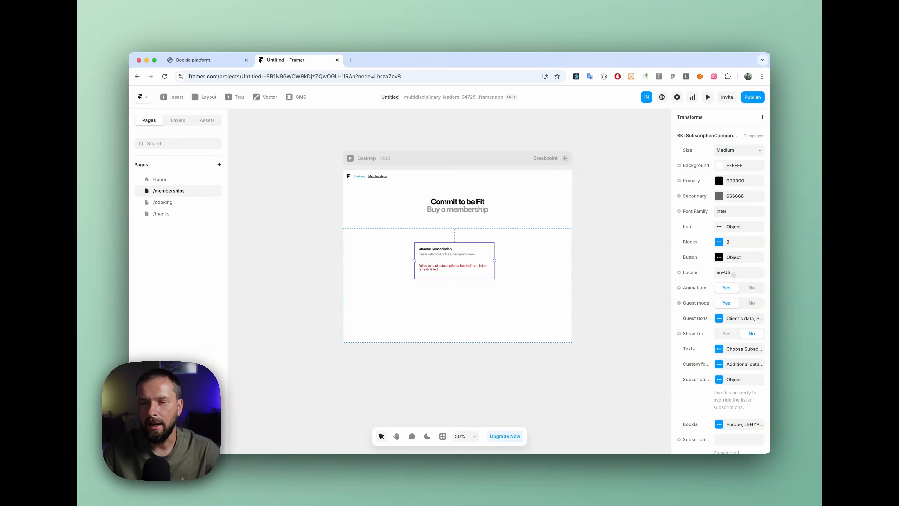
# Step: Set the subscription component's locale to en
pyautogui.click(730, 273)
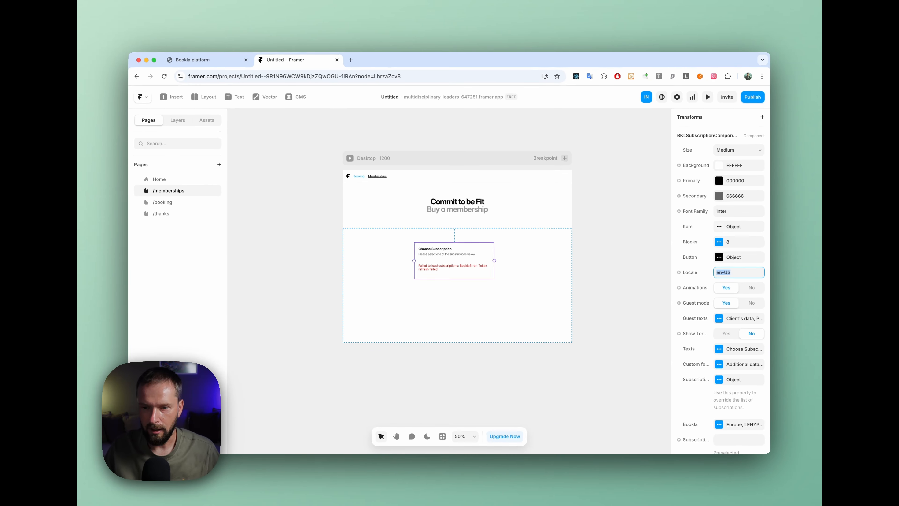
pyautogui.write('e')
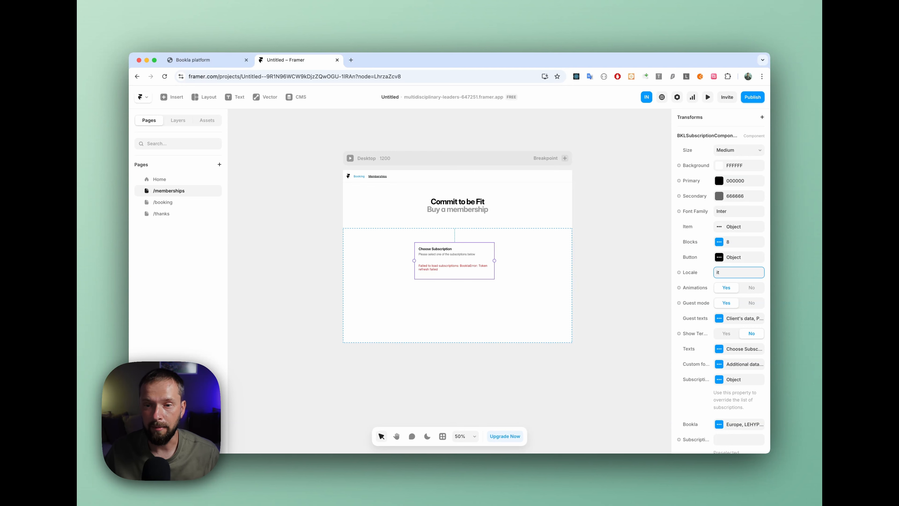
pyautogui.press('Tab')
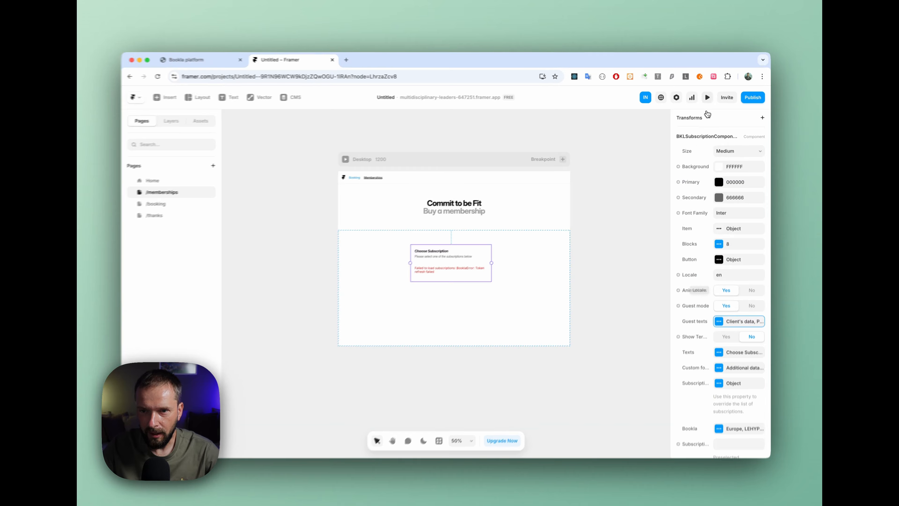
# Step: Preview the memberships page, open the 8 training bundle summary, go back to the subscription list, and return to the editor
pyautogui.click(708, 97)
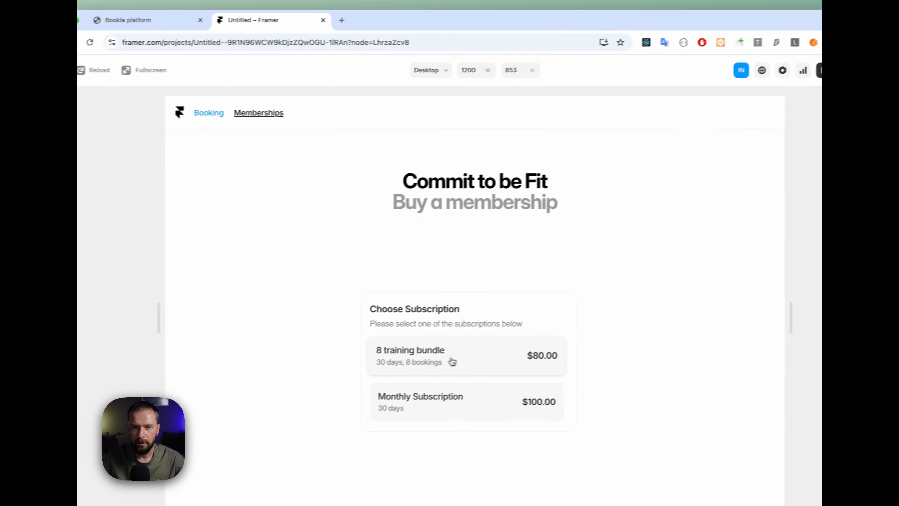
pyautogui.click(335, 391)
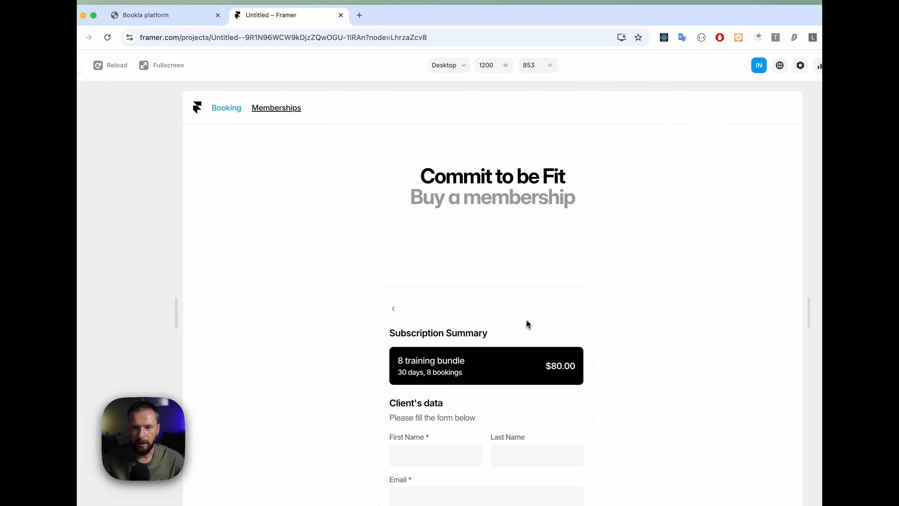
pyautogui.scroll(-2, 345, 388)
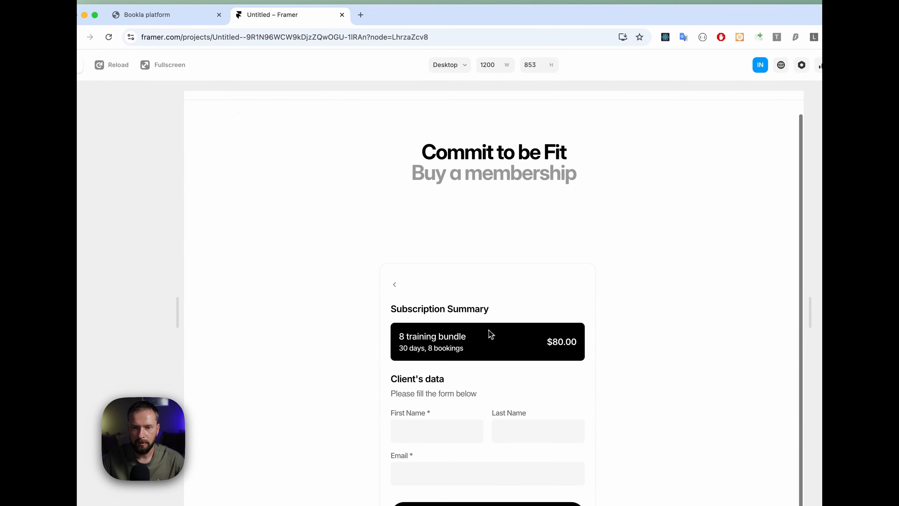
pyautogui.click(400, 286)
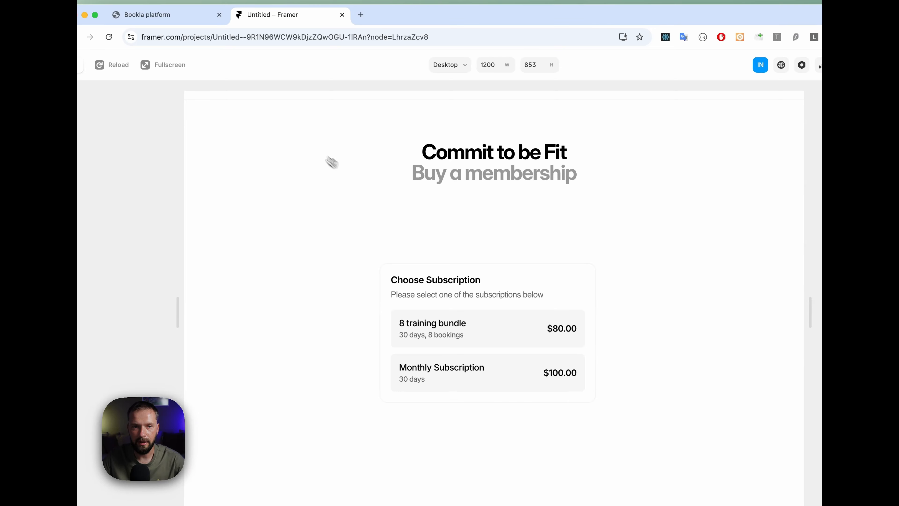
pyautogui.click(78, 65)
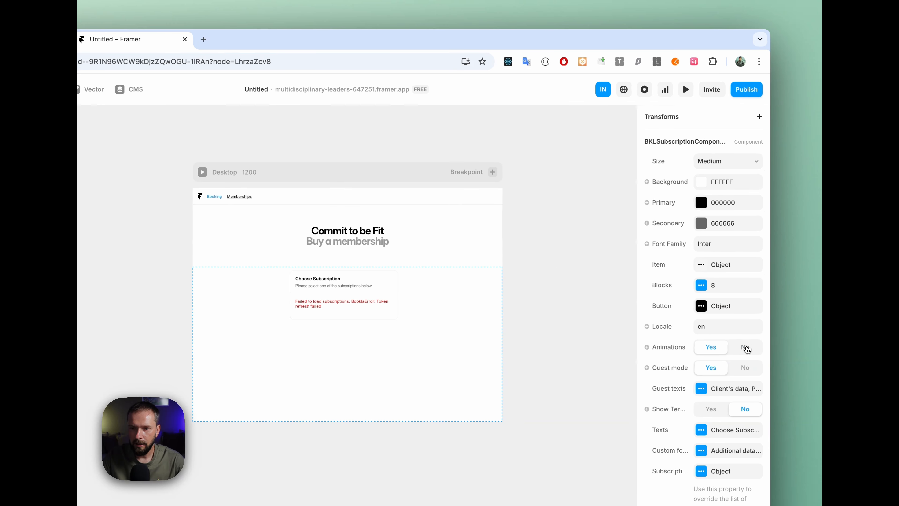
# Step: Try the component with animations off by opening both subscriptions in the preview, and switch animations back on in the editor
pyautogui.click(686, 89)
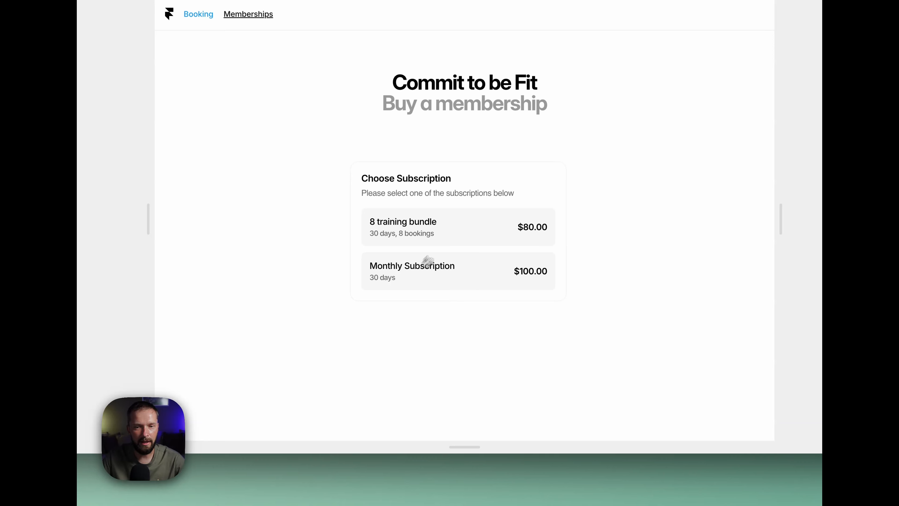
pyautogui.click(435, 237)
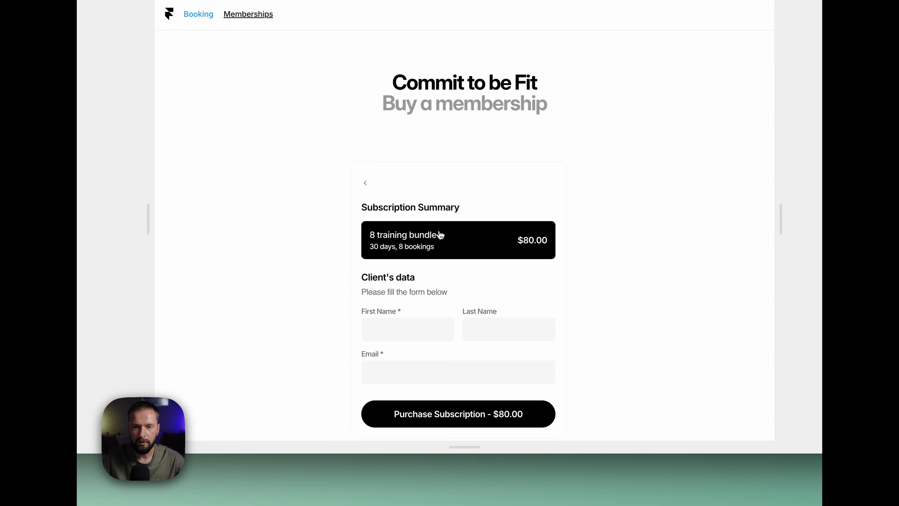
pyautogui.click(365, 183)
pyautogui.click(435, 302)
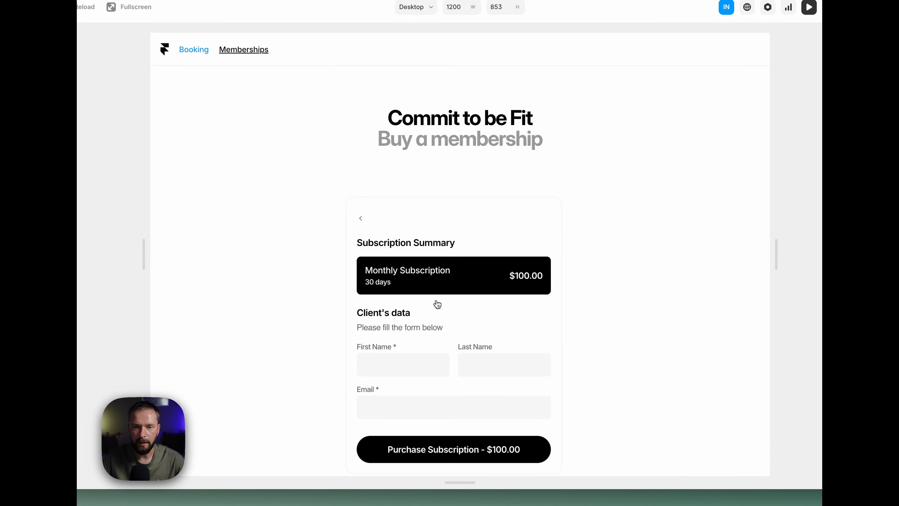
pyautogui.click(363, 220)
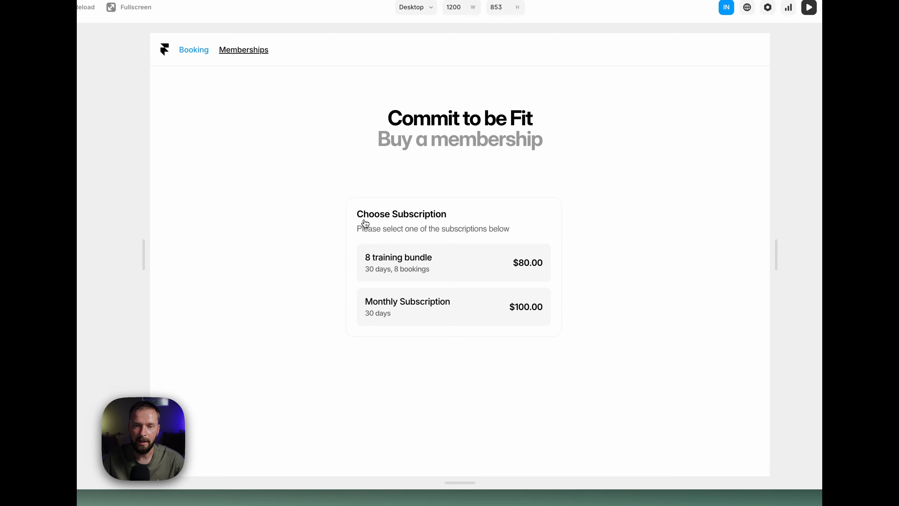
pyautogui.click(125, 94)
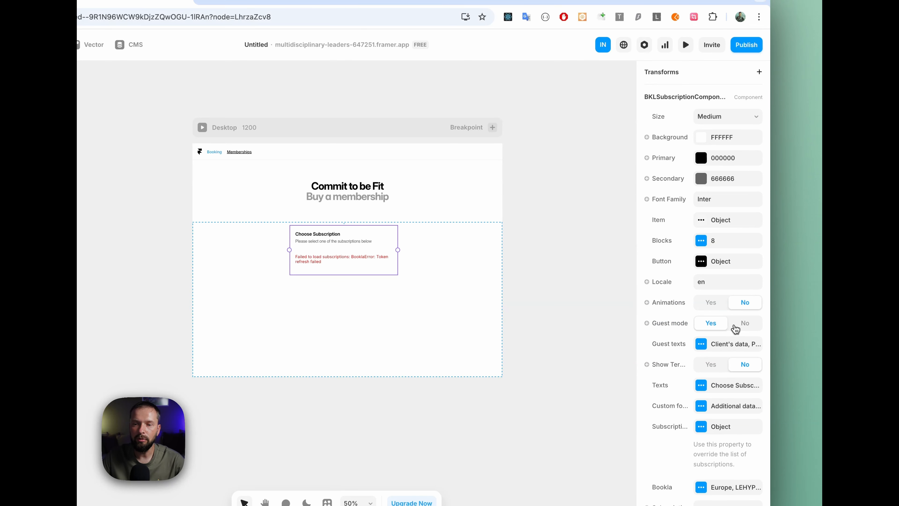
pyautogui.click(711, 303)
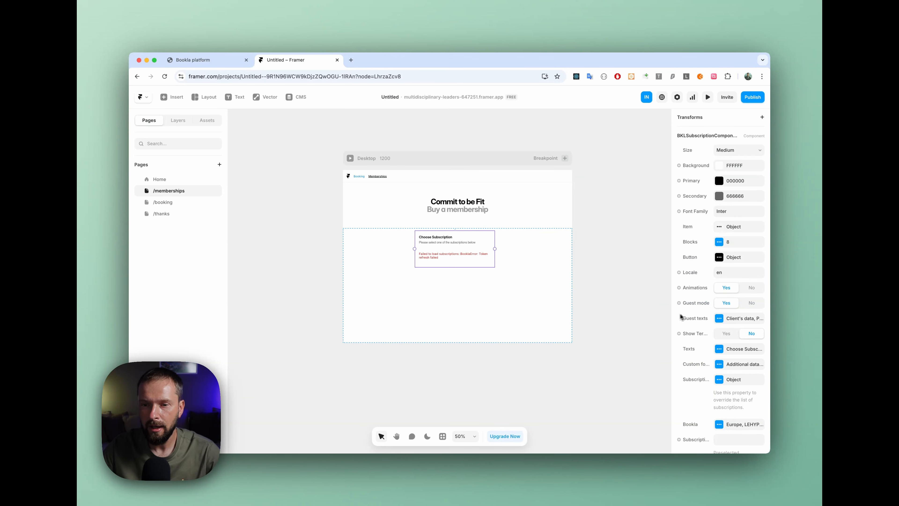
# Step: Enable the terms option on the component and test the Terms and Conditions checkbox for the 8 training bundle in the preview
pyautogui.click(726, 337)
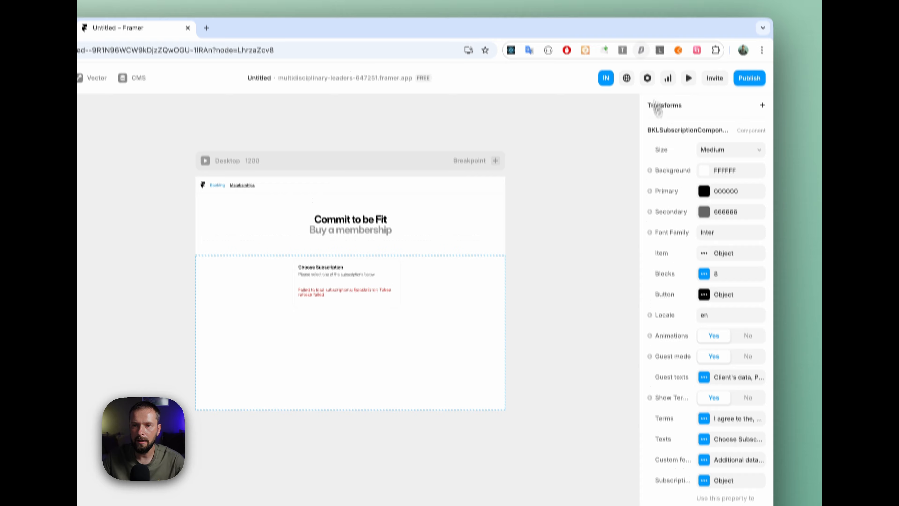
pyautogui.click(688, 75)
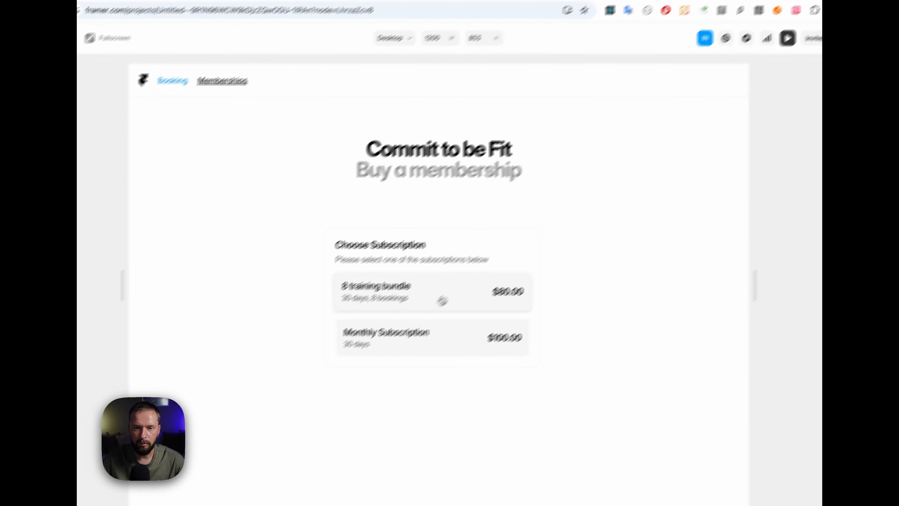
pyautogui.click(347, 367)
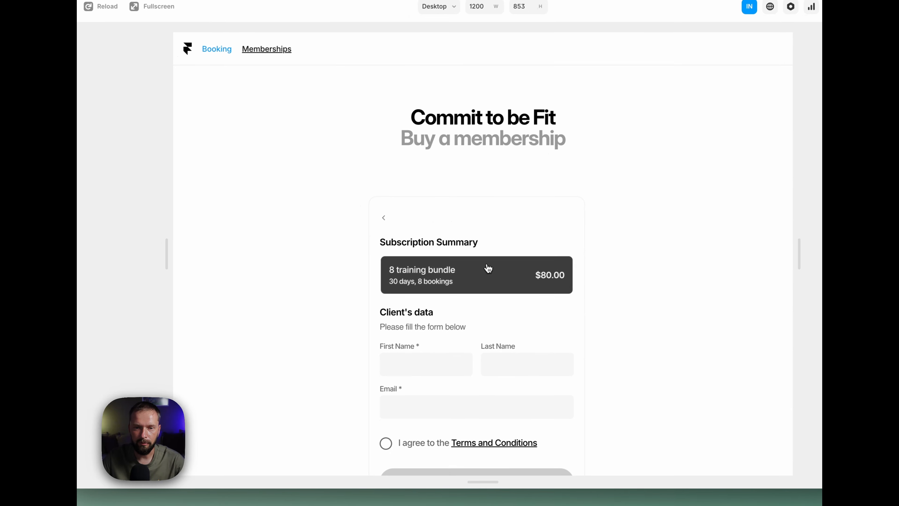
pyautogui.click(390, 417)
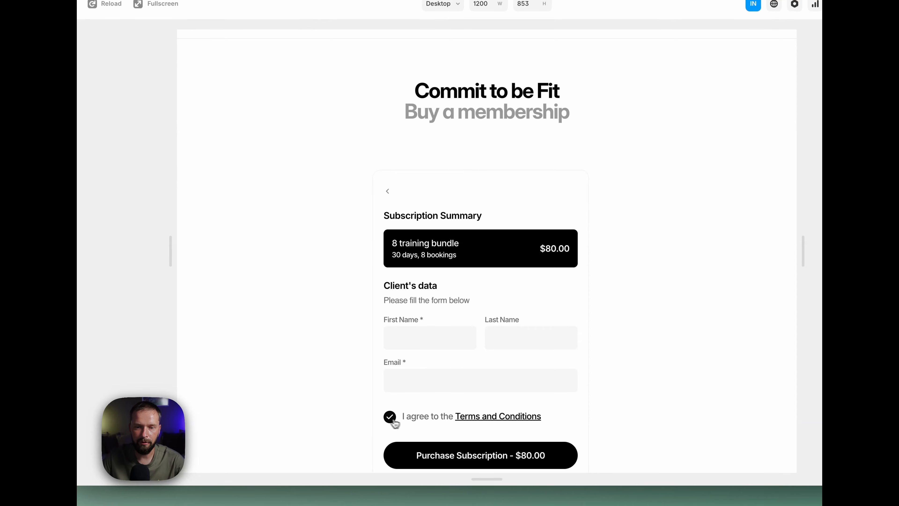
pyautogui.click(411, 423)
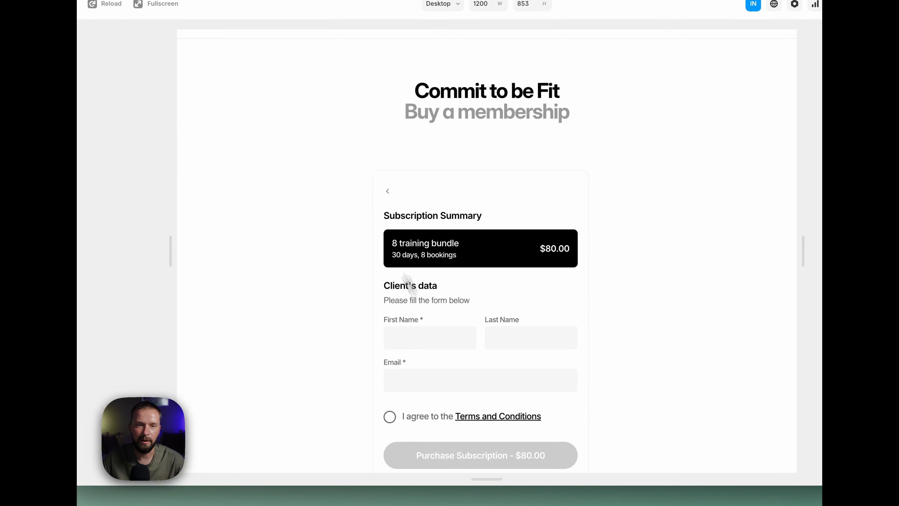
pyautogui.click(142, 109)
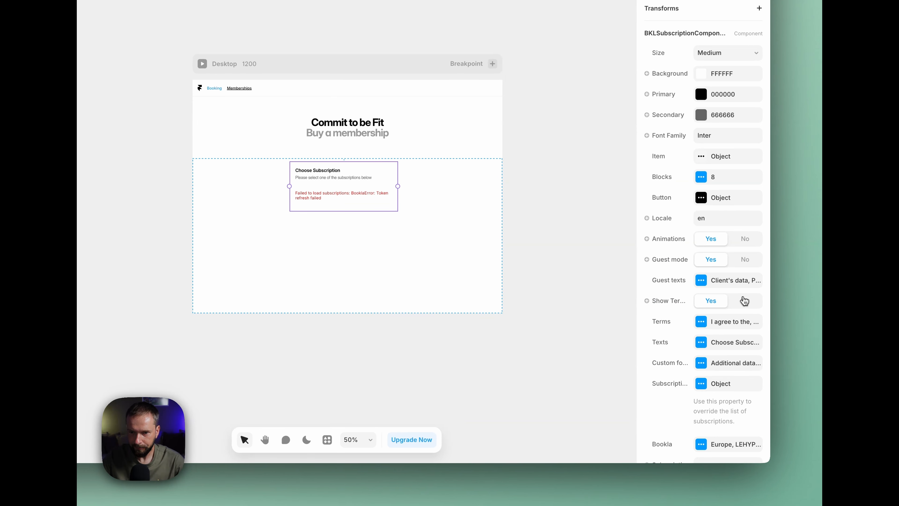
# Step: Examine the component's Terms settings, including the highlighted text and the terms link
pyautogui.click(701, 322)
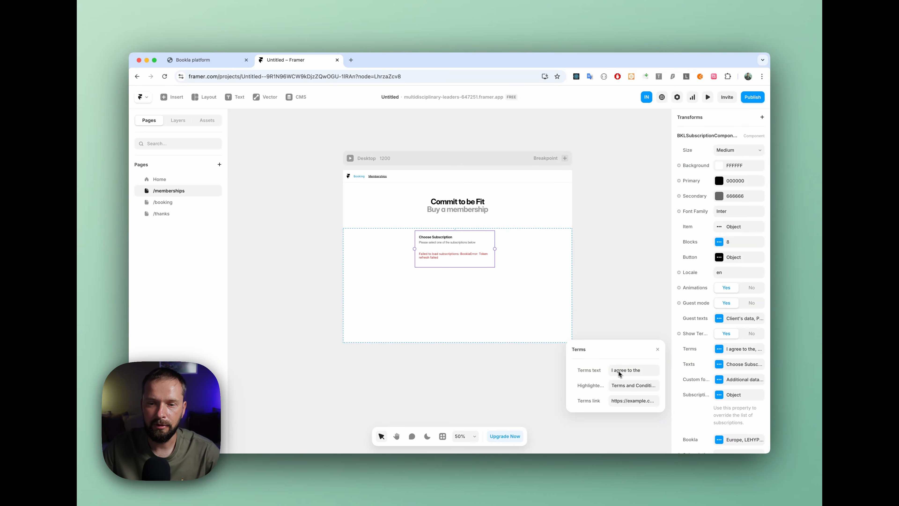
pyautogui.click(627, 385)
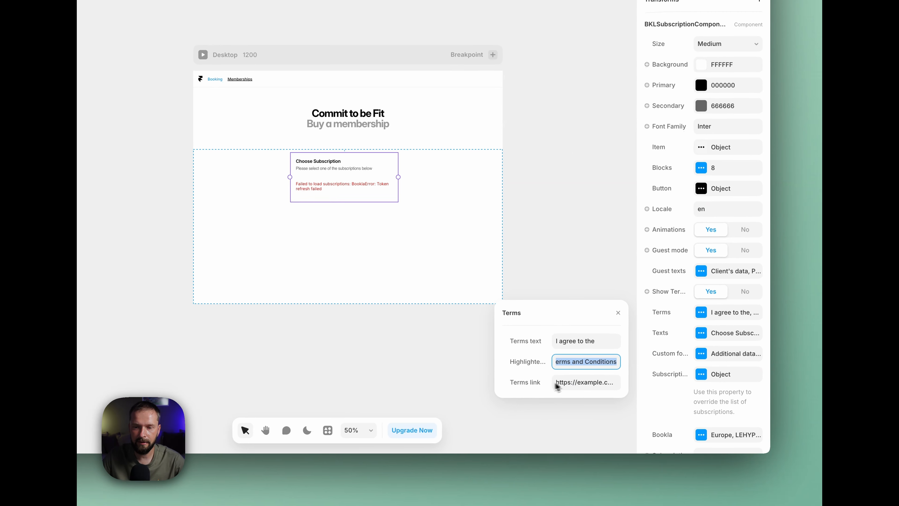
pyautogui.click(575, 384)
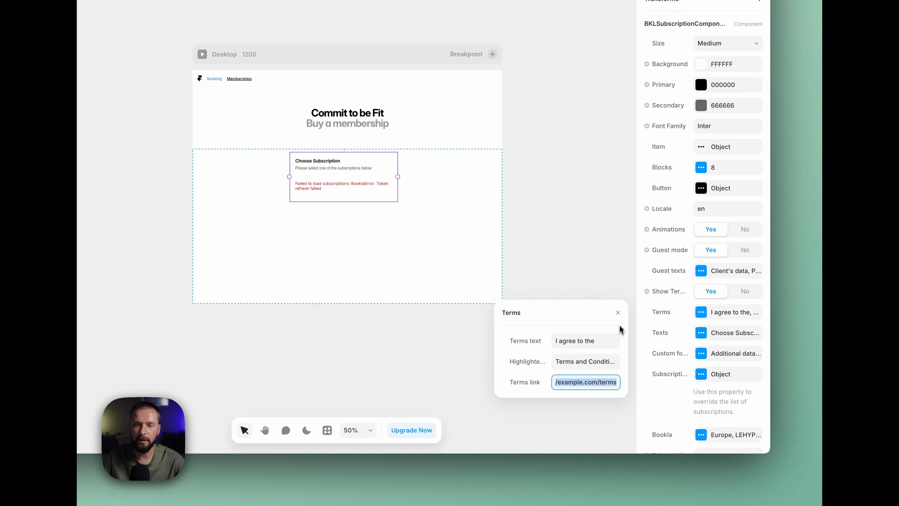
pyautogui.click(618, 313)
# Step: Change the title in the component's texts to "Choose Membership"
pyautogui.click(700, 333)
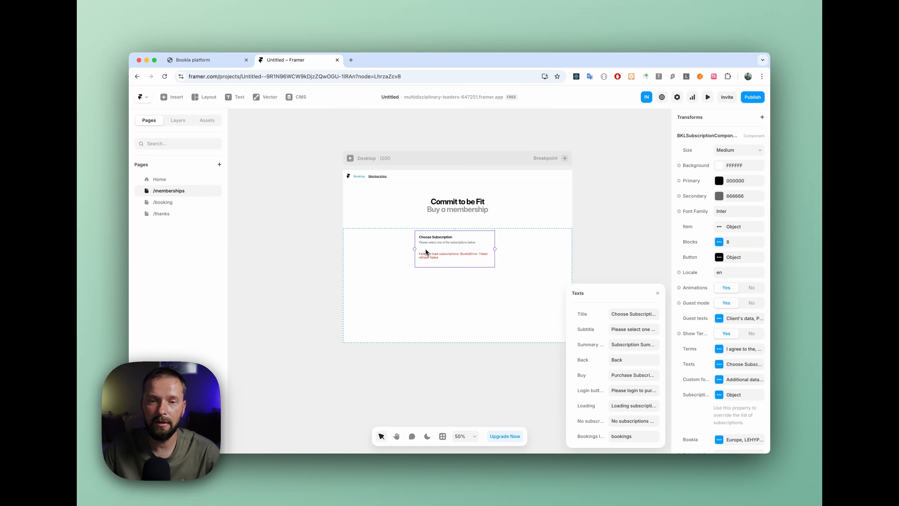
pyautogui.click(634, 314)
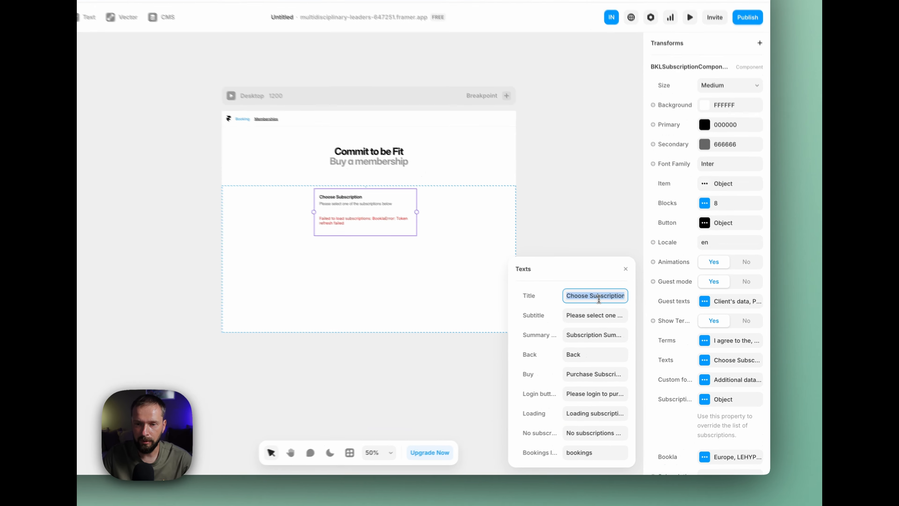
pyautogui.doubleClick(596, 296)
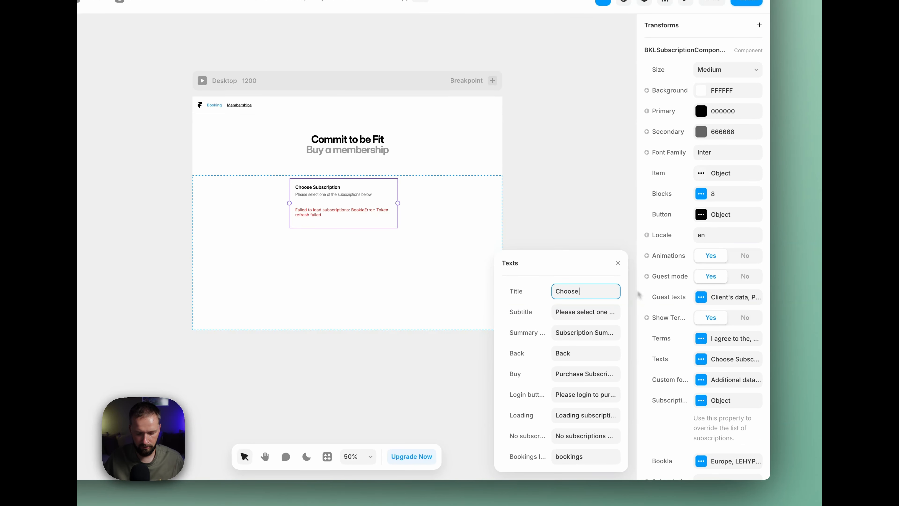
pyautogui.write('Members')
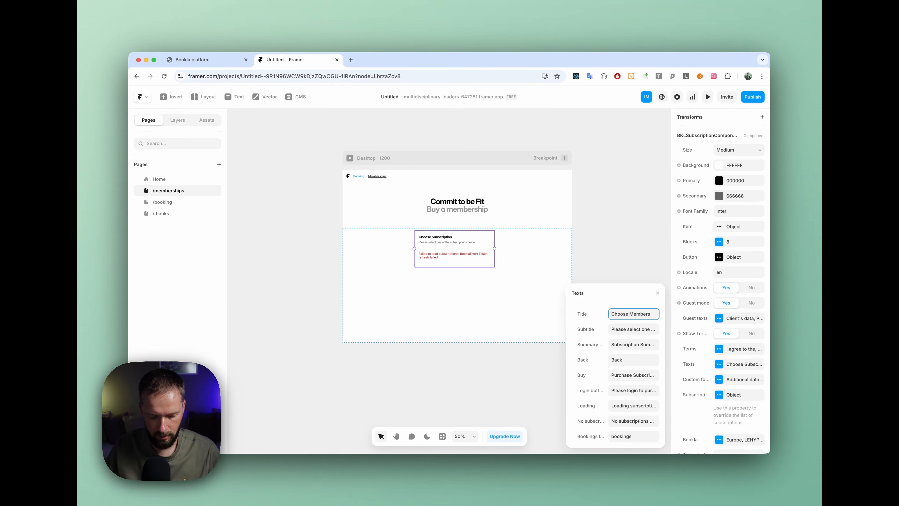
pyautogui.write('hip')
pyautogui.press('Tab')
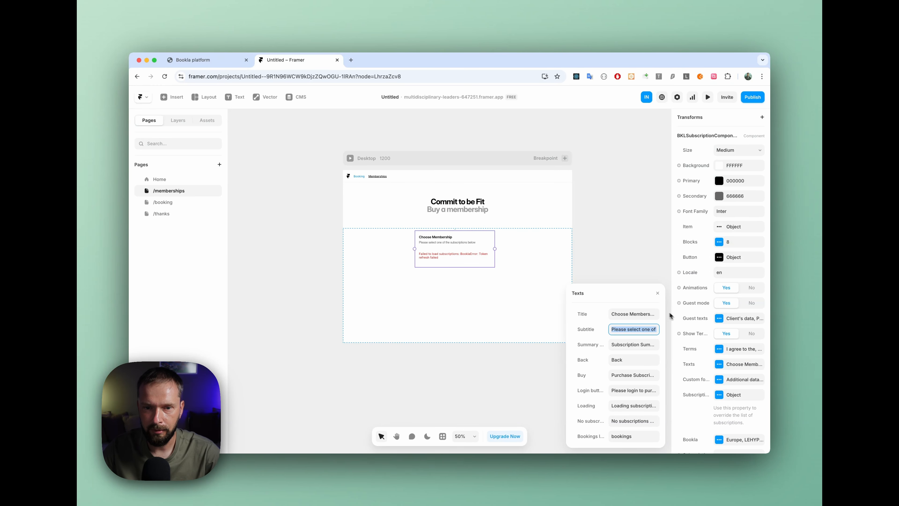
# Step: Examine the component's other text settings, such as the subtitle, summary, back and buy texts, and close them
pyautogui.scroll(5, 456, 250)
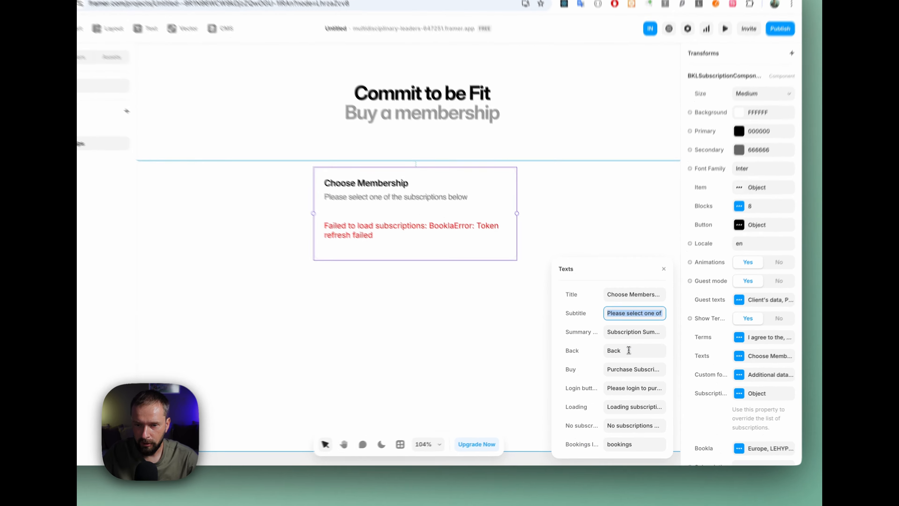
pyautogui.press('Tab')
pyautogui.press('Tab')
pyautogui.press('Tab')
pyautogui.press('Tab')
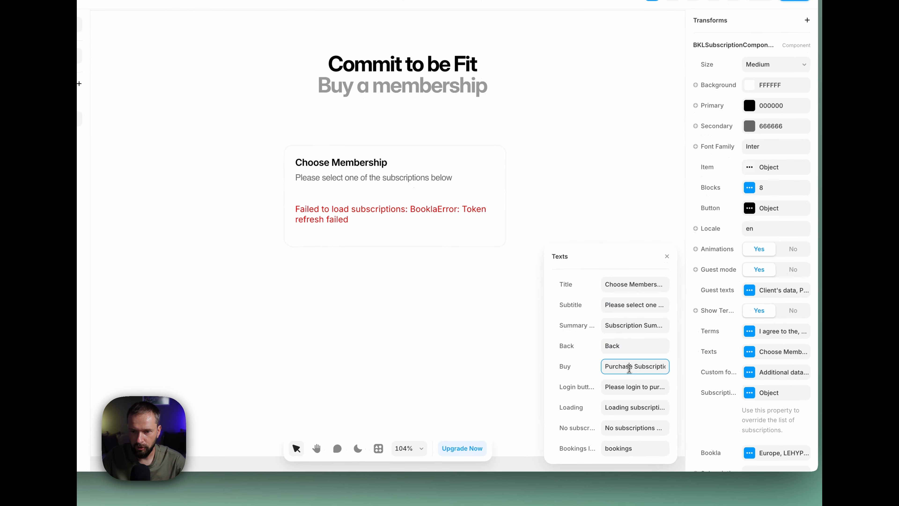
pyautogui.click(668, 256)
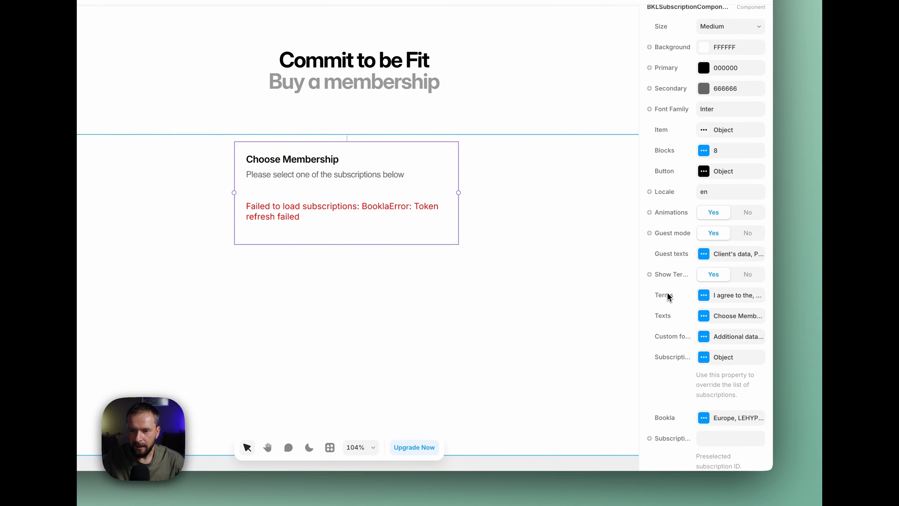
# Step: Add a required full-width text field labelled "Company" to the component's custom form
pyautogui.click(704, 337)
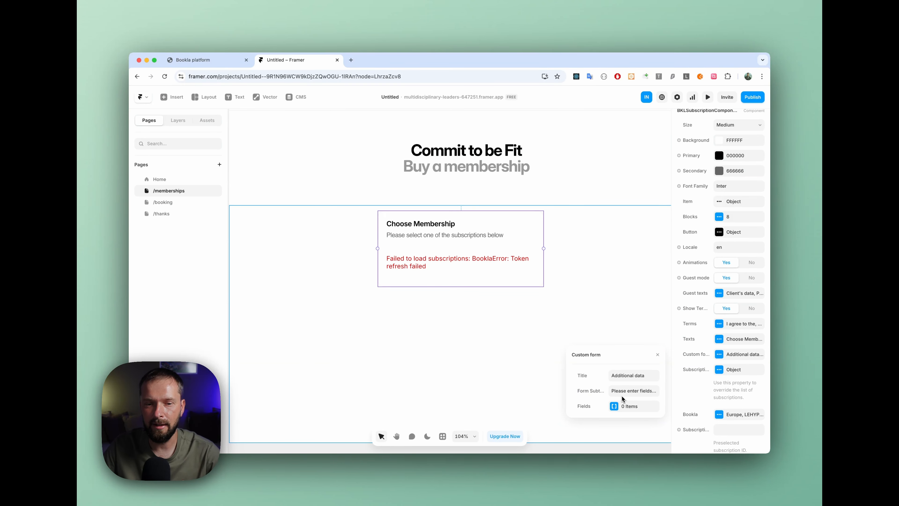
pyautogui.click(629, 406)
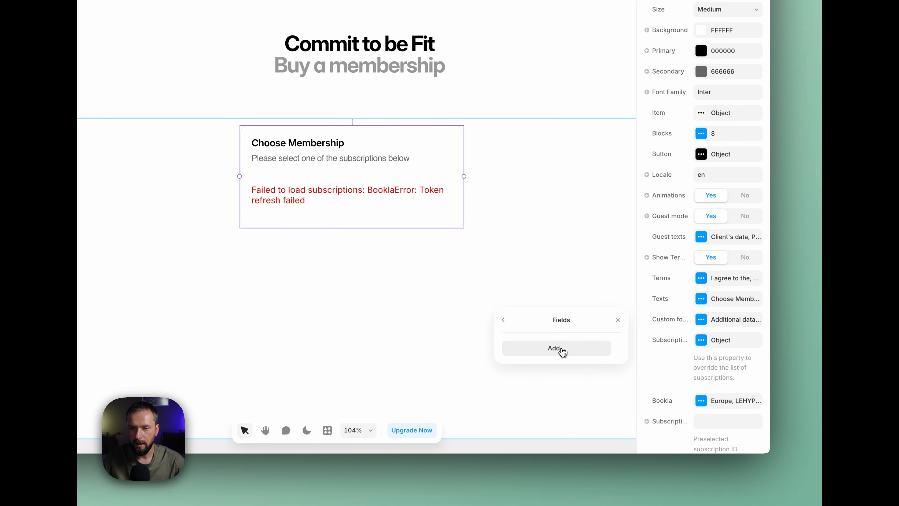
pyautogui.click(555, 348)
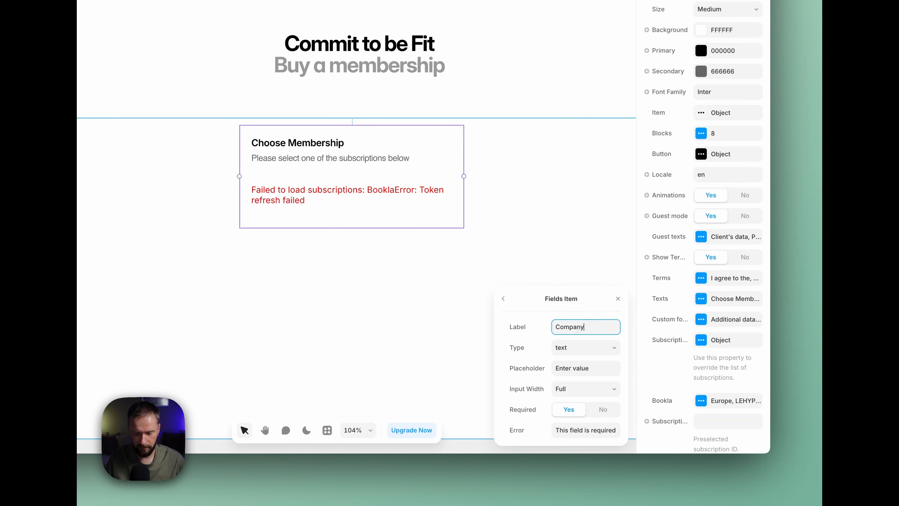
pyautogui.click(528, 350)
pyautogui.click(581, 353)
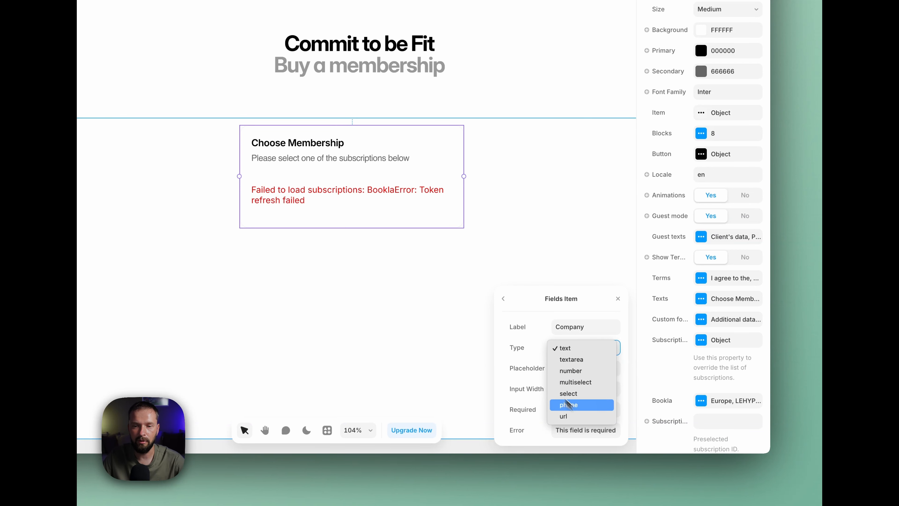
pyautogui.click(518, 347)
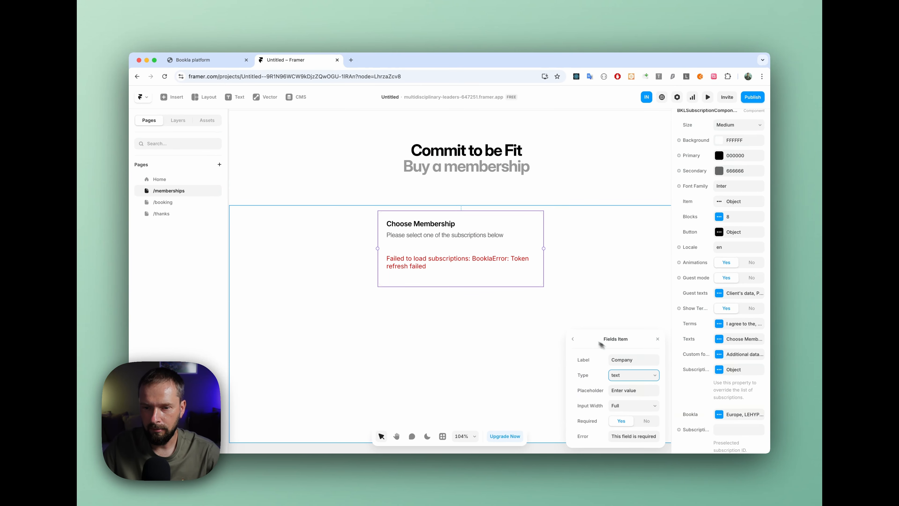
pyautogui.click(572, 339)
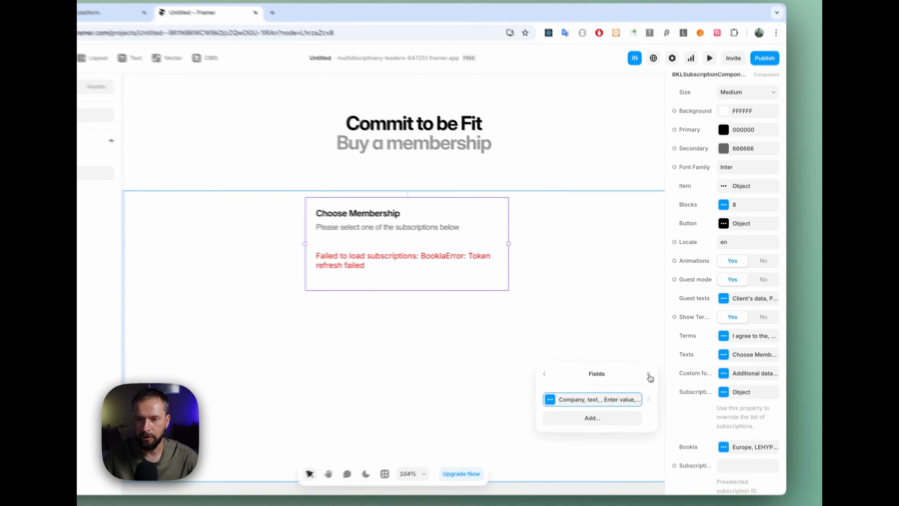
pyautogui.click(658, 354)
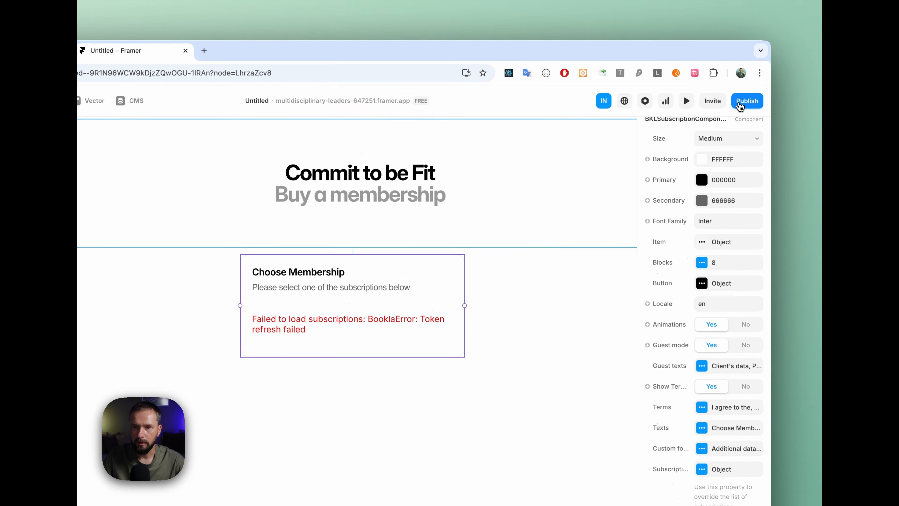
# Step: Preview the memberships page, check the Company field in the 8 training bundle form, and return to the editor
pyautogui.click(686, 100)
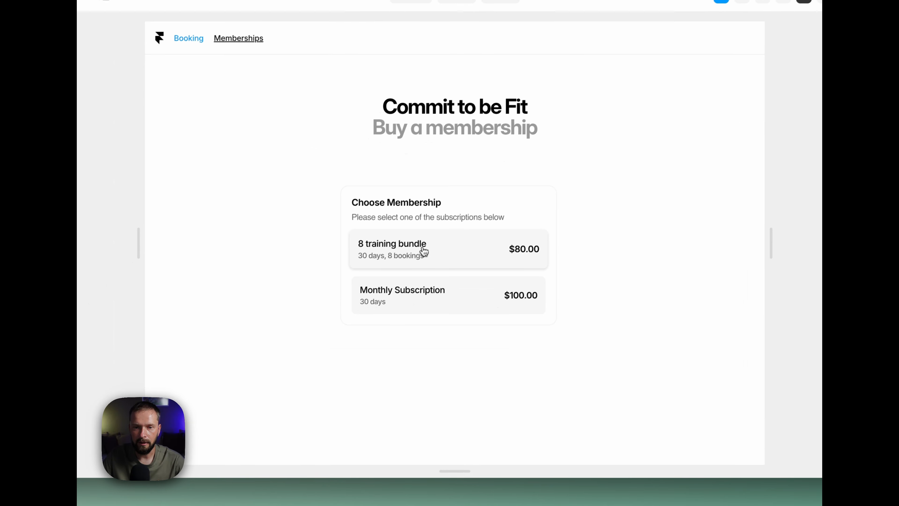
pyautogui.click(424, 252)
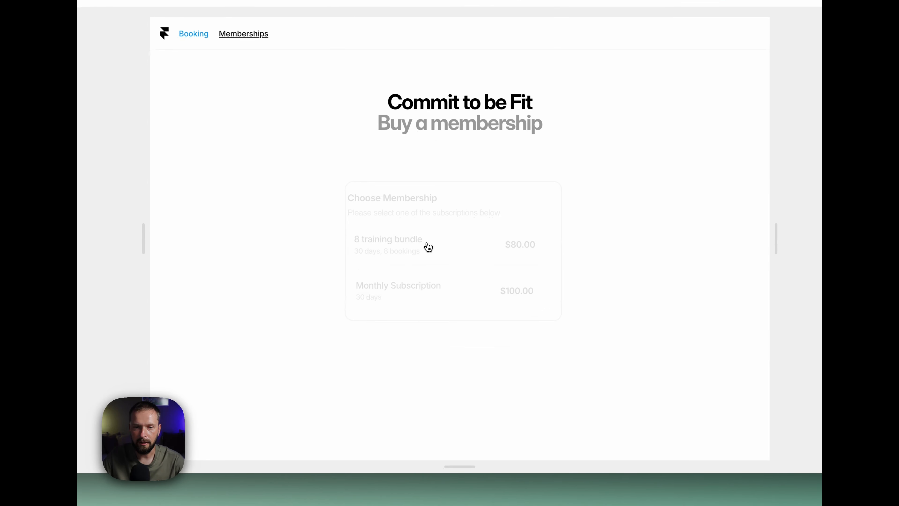
pyautogui.scroll(-2, 446, 244)
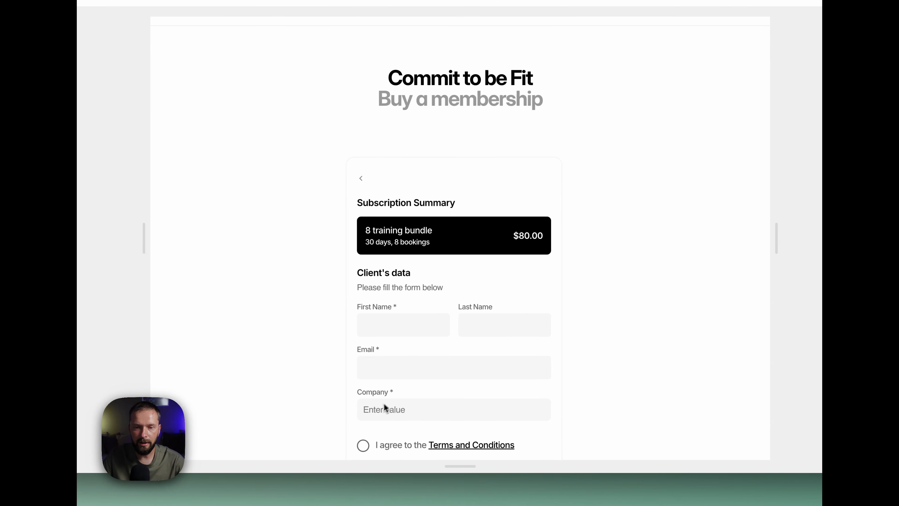
pyautogui.click(407, 400)
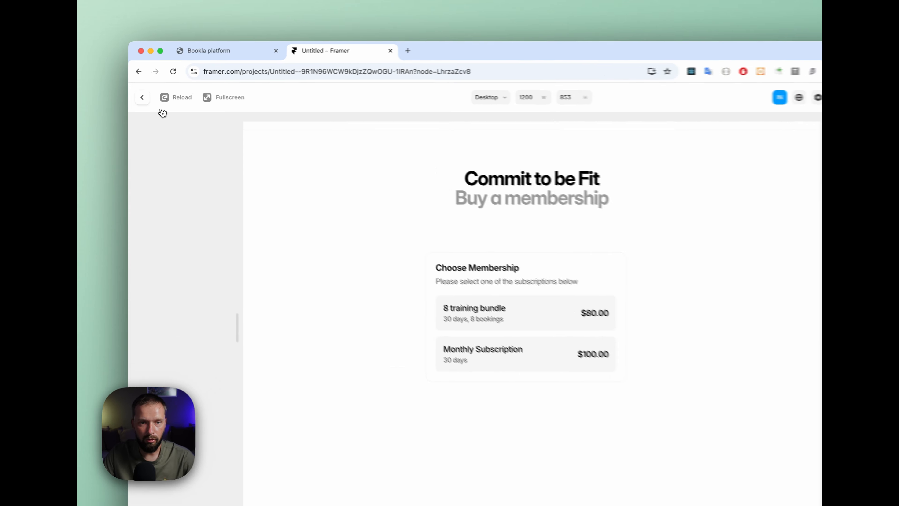
pyautogui.click(140, 96)
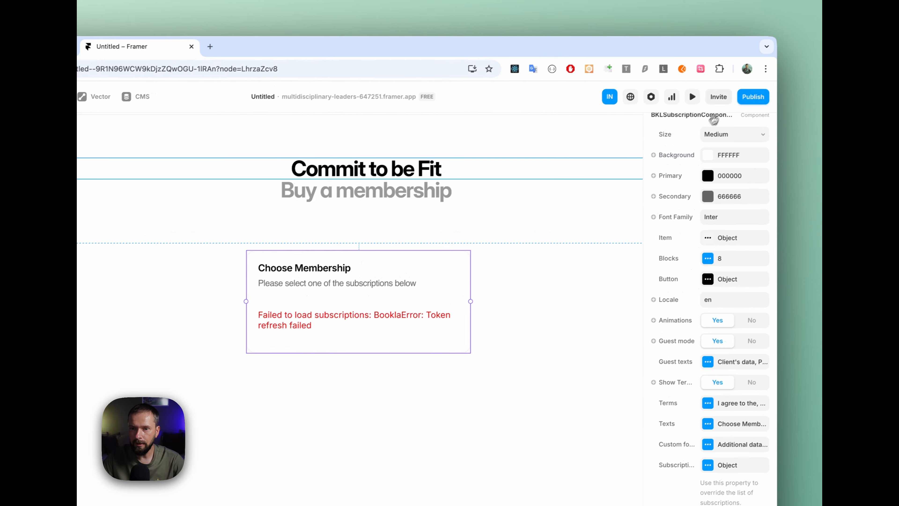
# Step: Publish the site update with the custom form field and open the live memberships page
pyautogui.click(753, 97)
pyautogui.click(700, 194)
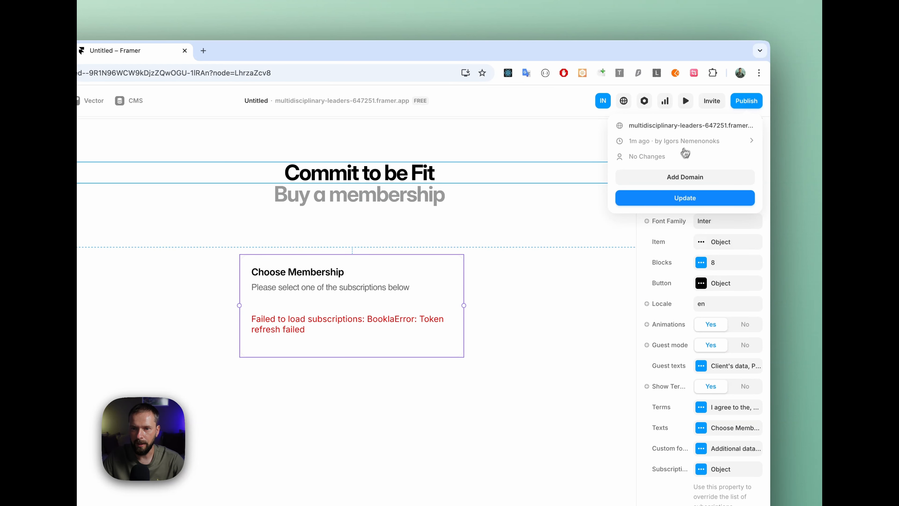
pyautogui.click(672, 126)
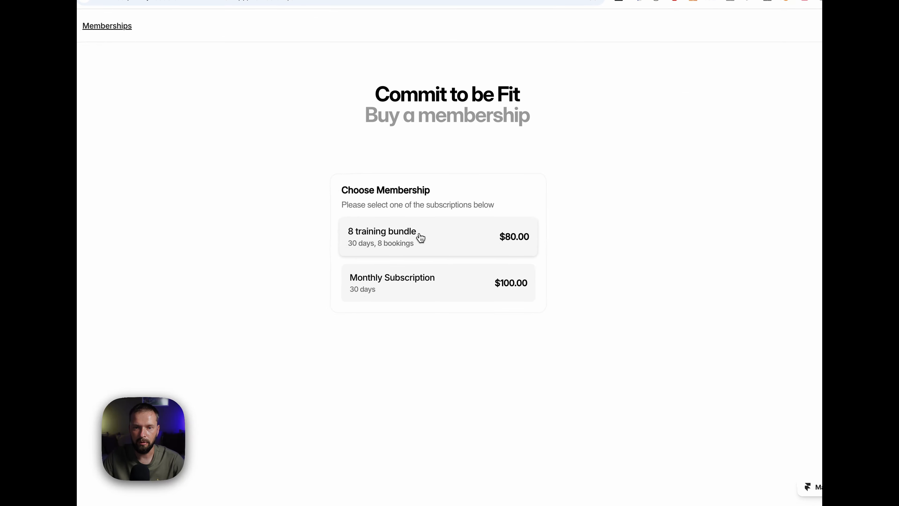
# Step: Try the live 8 training bundle form with the client's name and email, company "Bookla" and accepted terms, and close the live page
pyautogui.click(401, 237)
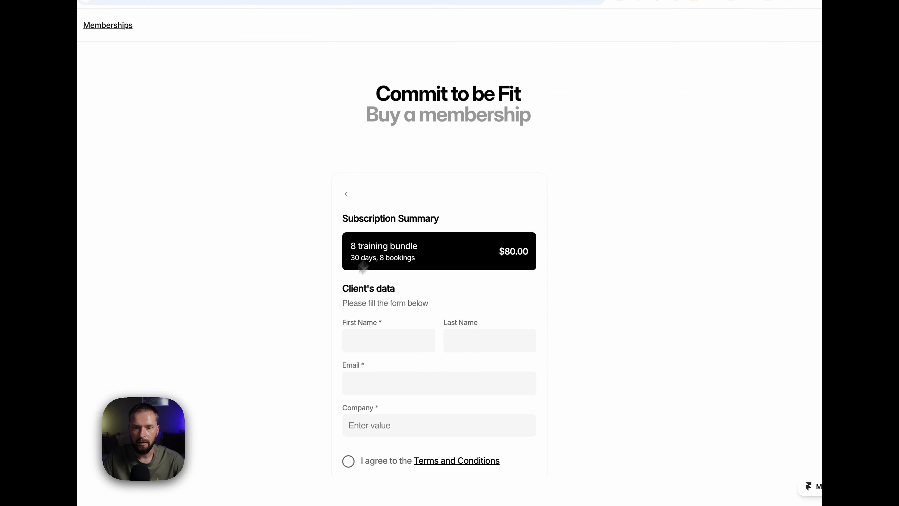
pyautogui.click(362, 339)
pyautogui.click(416, 370)
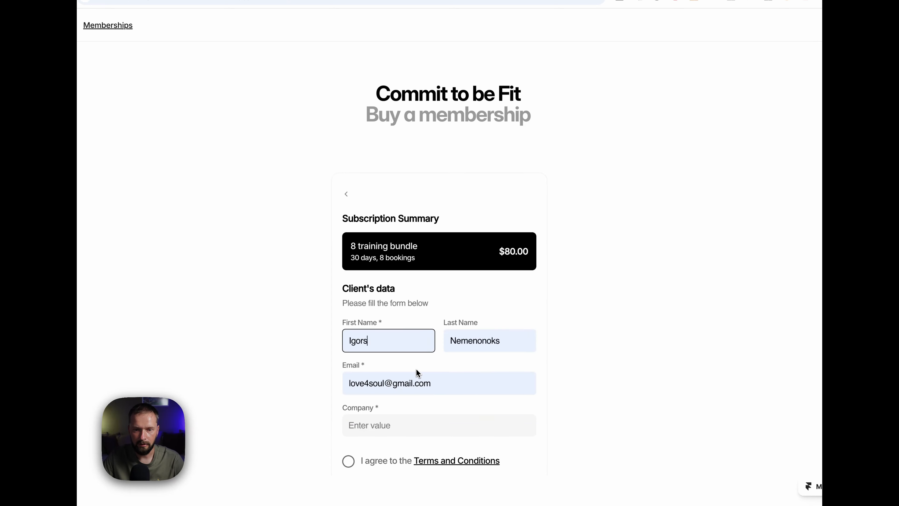
pyautogui.click(359, 419)
pyautogui.write('Bookla')
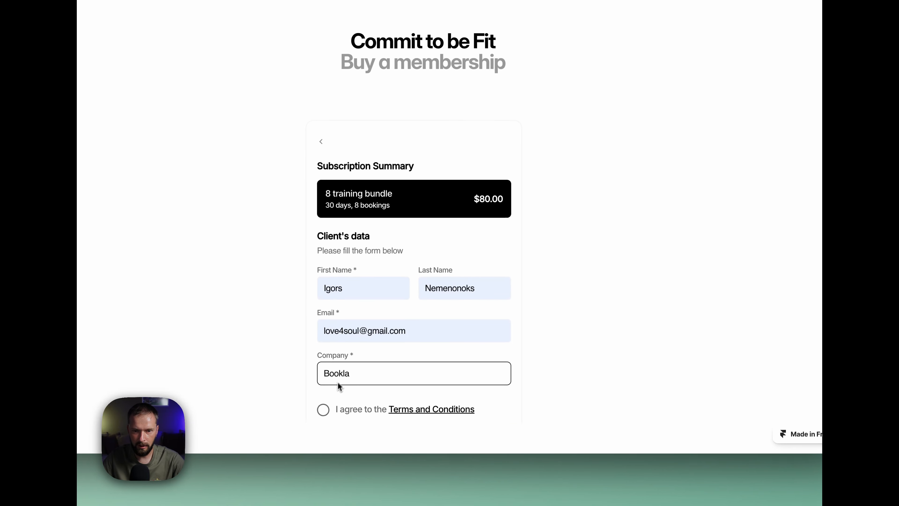
pyautogui.click(322, 409)
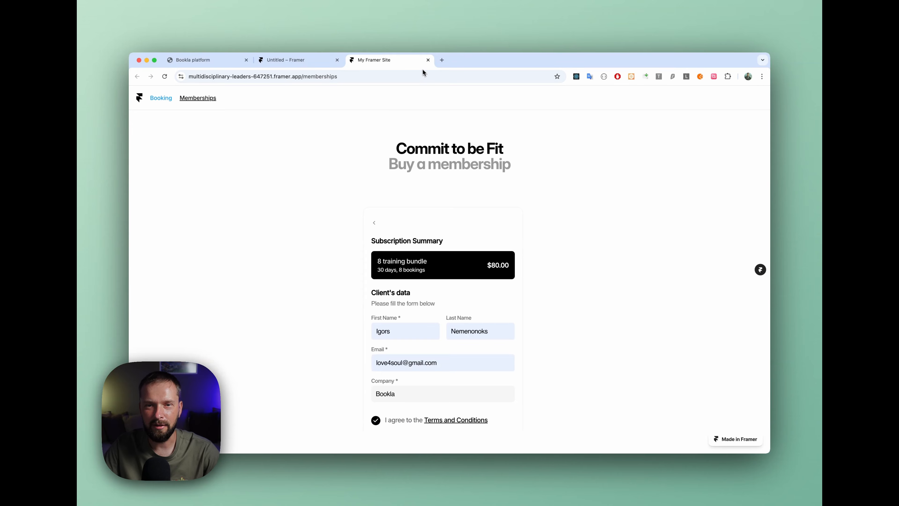
pyautogui.click(428, 60)
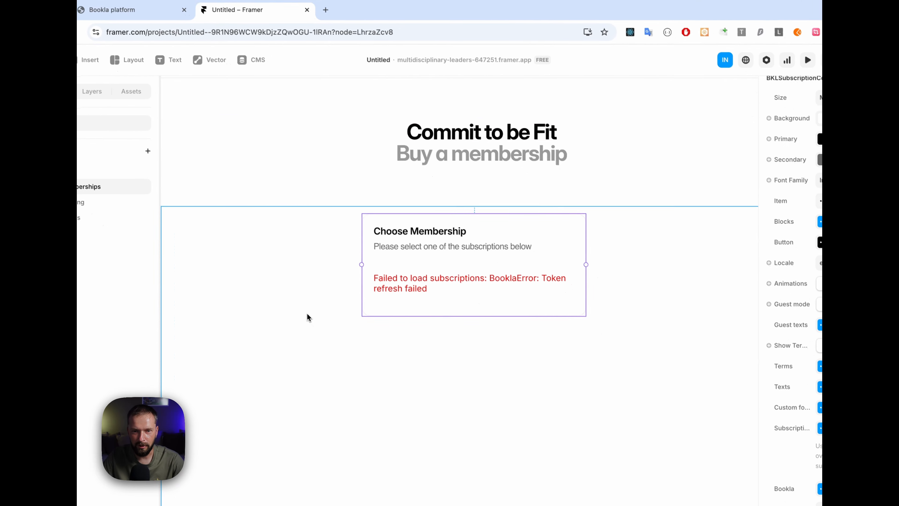
# Step: Set the height of the section containing the subscription component to Fit Content
pyautogui.scroll(-1, 241, 115)
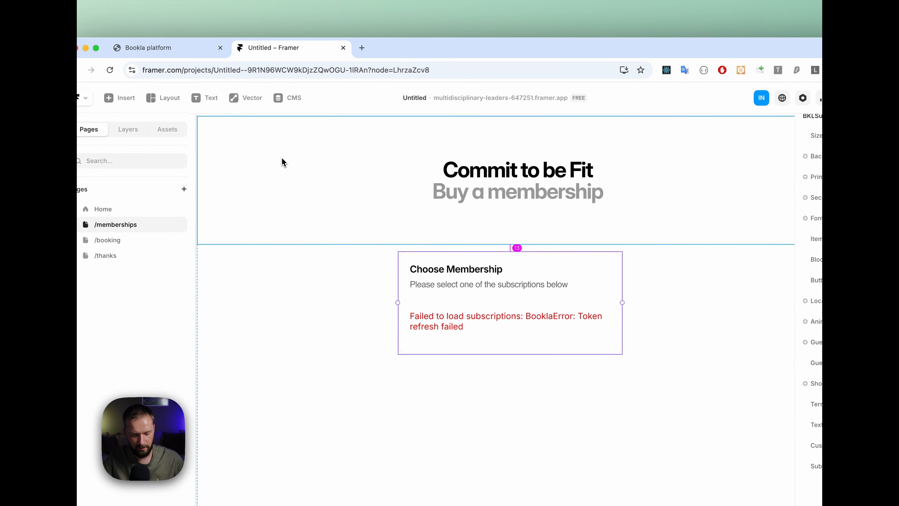
pyautogui.scroll(2, 283, 160)
pyautogui.scroll(-2, 283, 163)
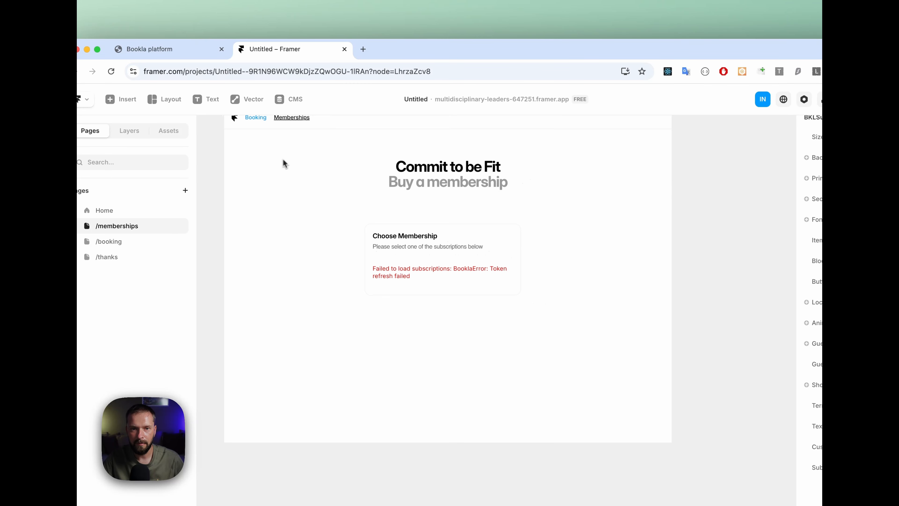
pyautogui.scroll(3, 283, 163)
pyautogui.doubleClick(334, 221)
pyautogui.scroll(1, 334, 221)
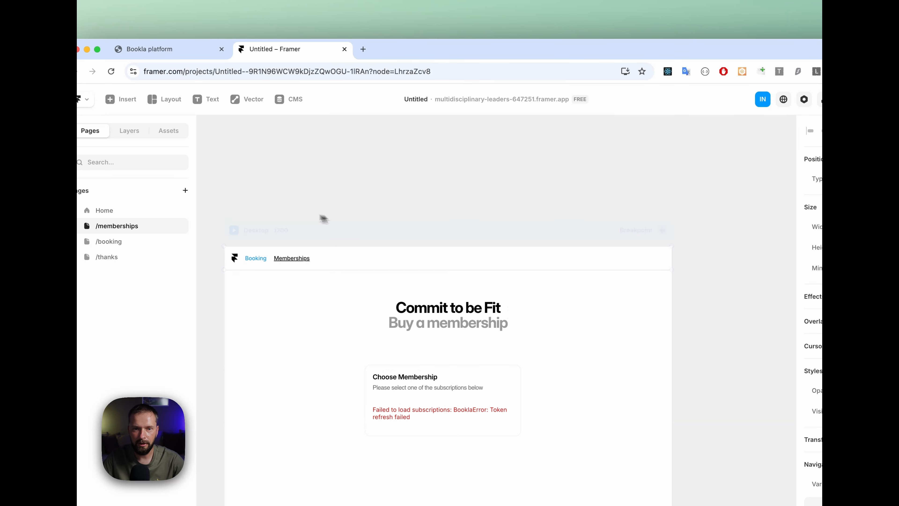
pyautogui.click(339, 234)
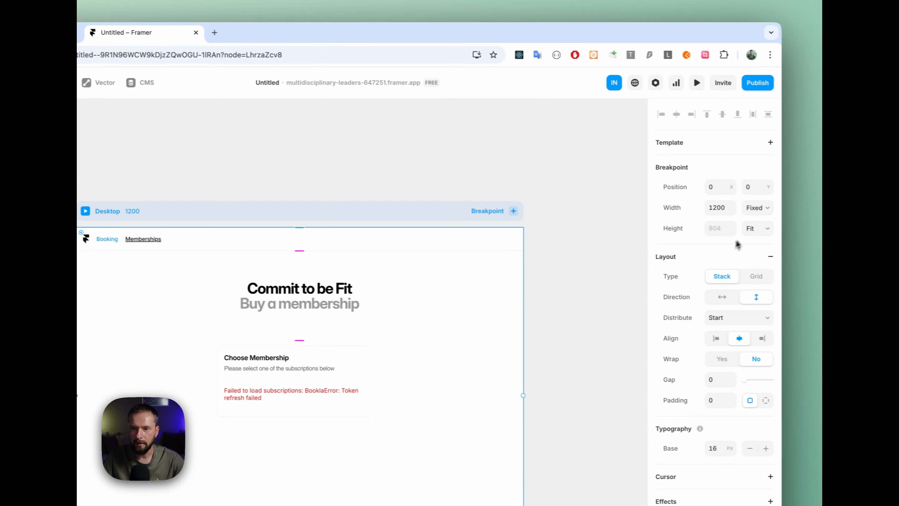
pyautogui.scroll(-3, 507, 273)
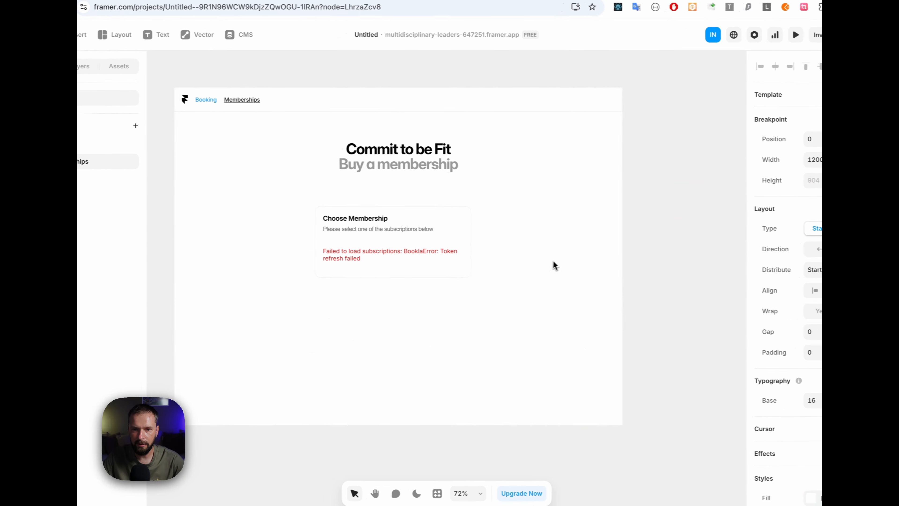
pyautogui.click(219, 251)
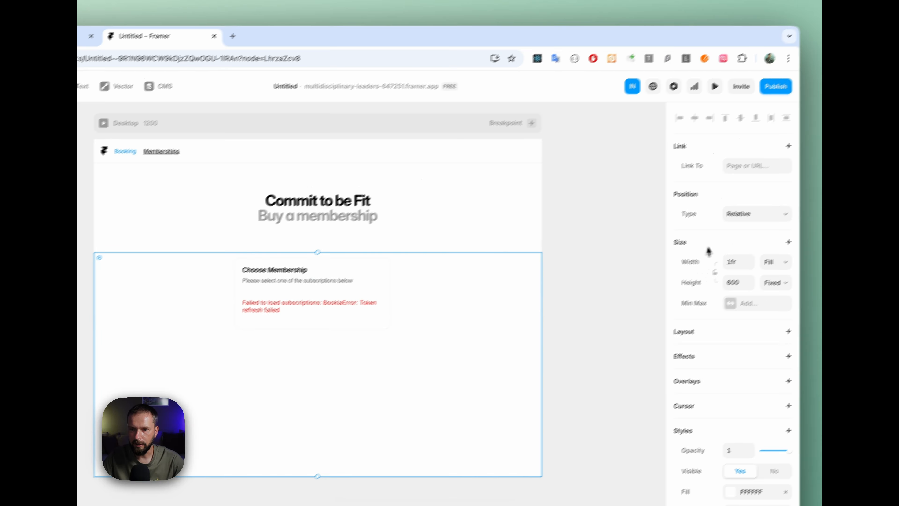
pyautogui.click(757, 300)
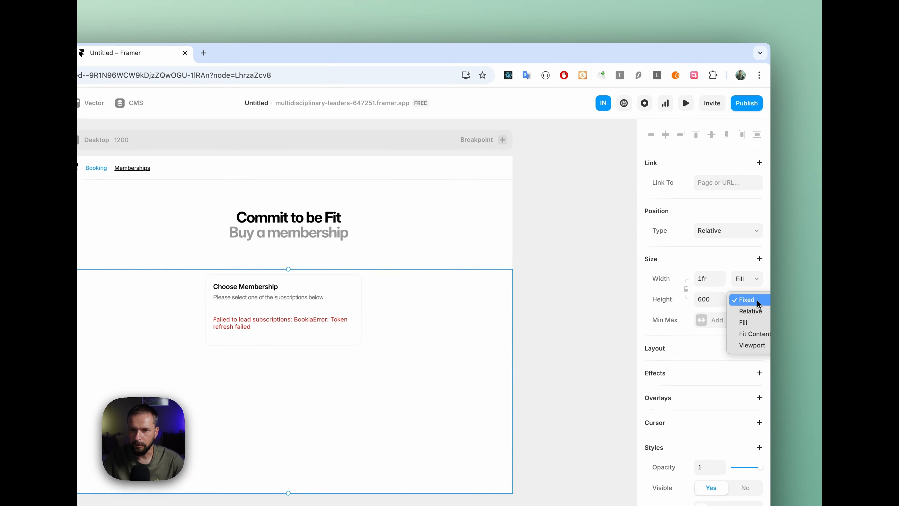
pyautogui.click(755, 330)
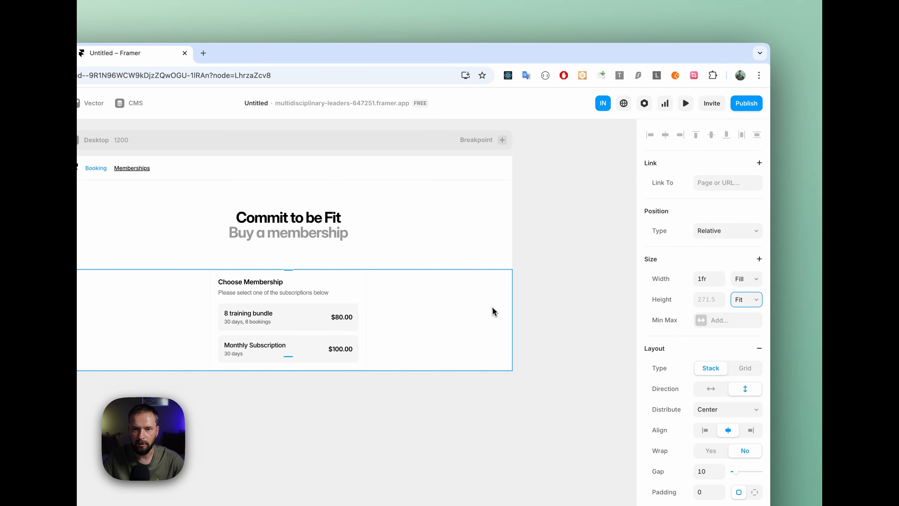
# Step: Publish the section height change and reopen the live memberships page
pyautogui.click(745, 103)
pyautogui.click(695, 209)
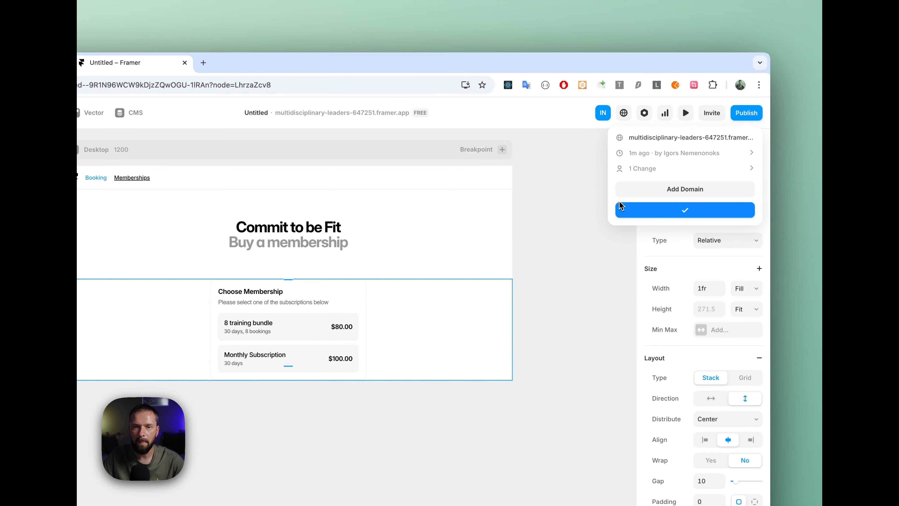
pyautogui.click(683, 138)
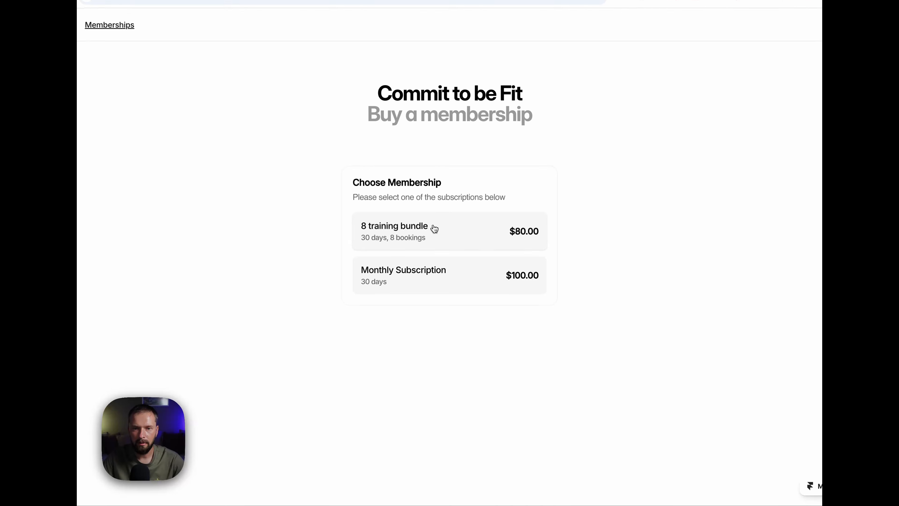
# Step: Order the 8 training bundle with the client's name and email, company "Bookla" and accepted terms, and proceed to the Stripe checkout
pyautogui.click(403, 238)
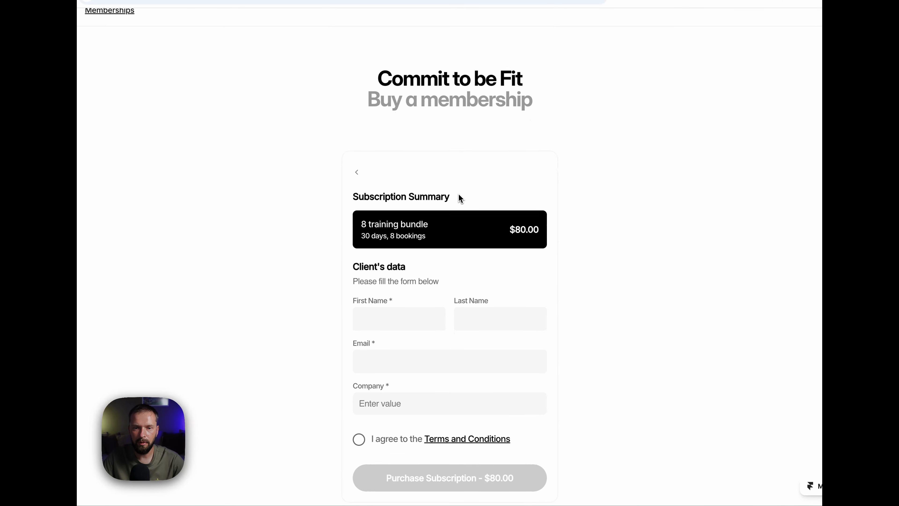
pyautogui.click(384, 320)
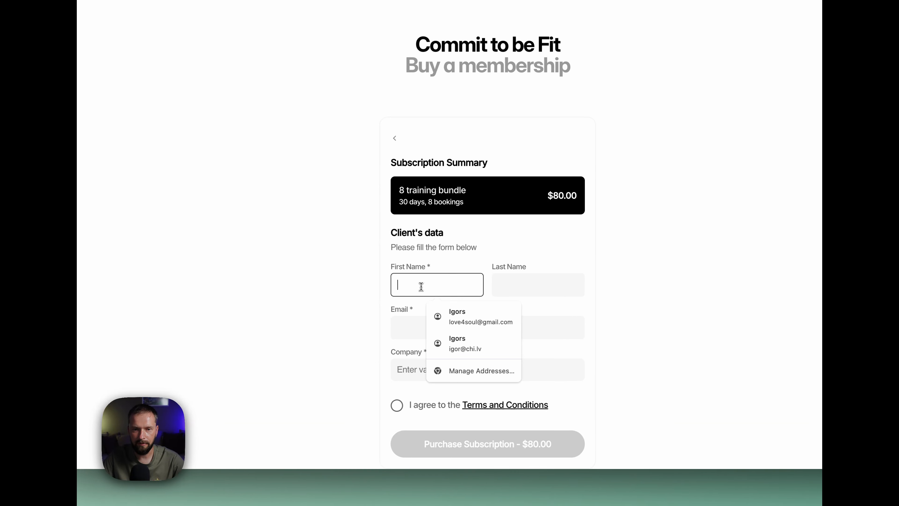
pyautogui.click(473, 315)
pyautogui.click(424, 368)
pyautogui.write('Bookla')
pyautogui.click(401, 396)
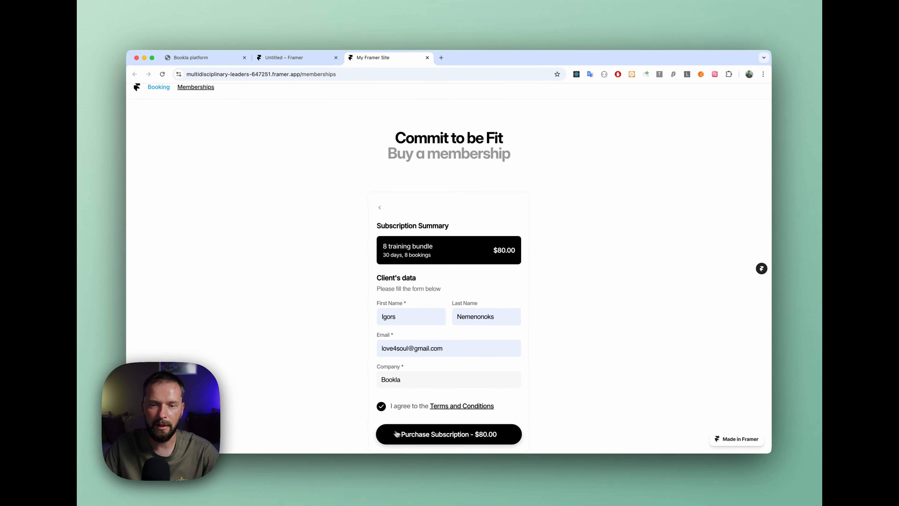
pyautogui.click(478, 438)
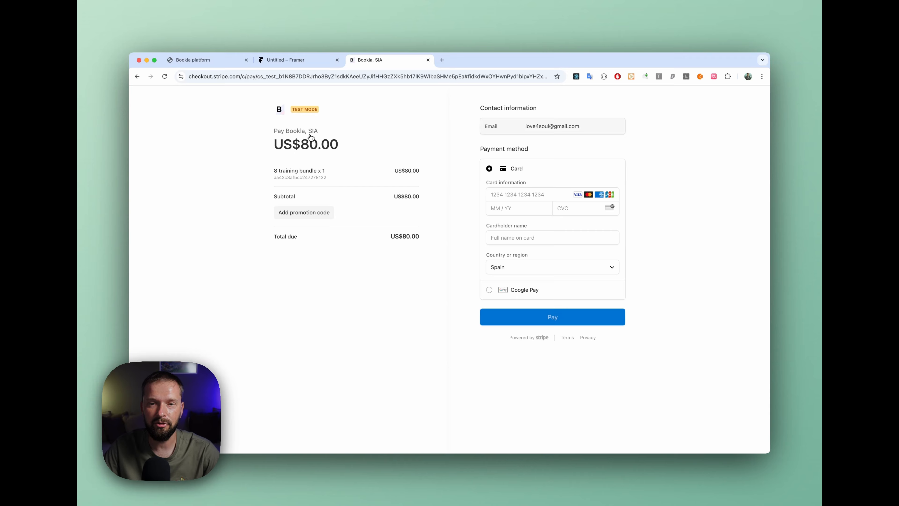
# Step: Pay for the 8 training bundle with the test card number, expiry date, security code and cardholder name, and close the live thank-you page
pyautogui.click(507, 195)
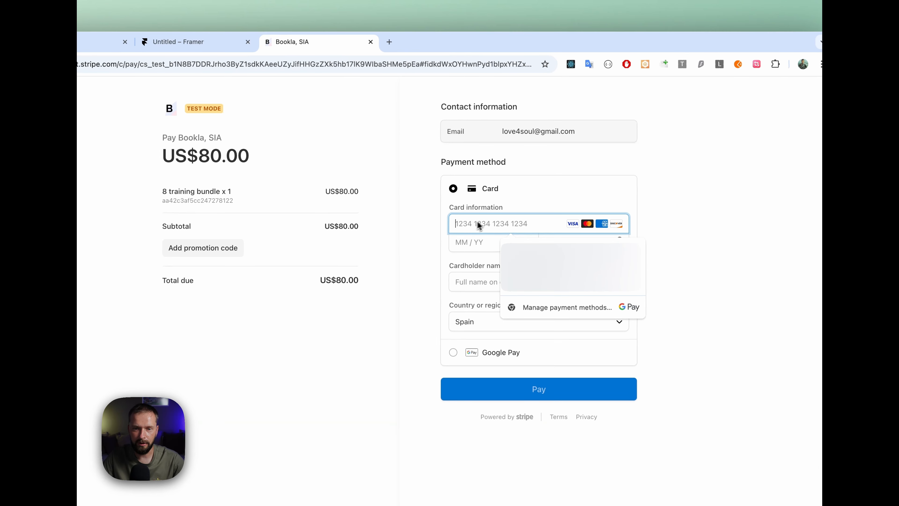
pyautogui.write('4242 ')
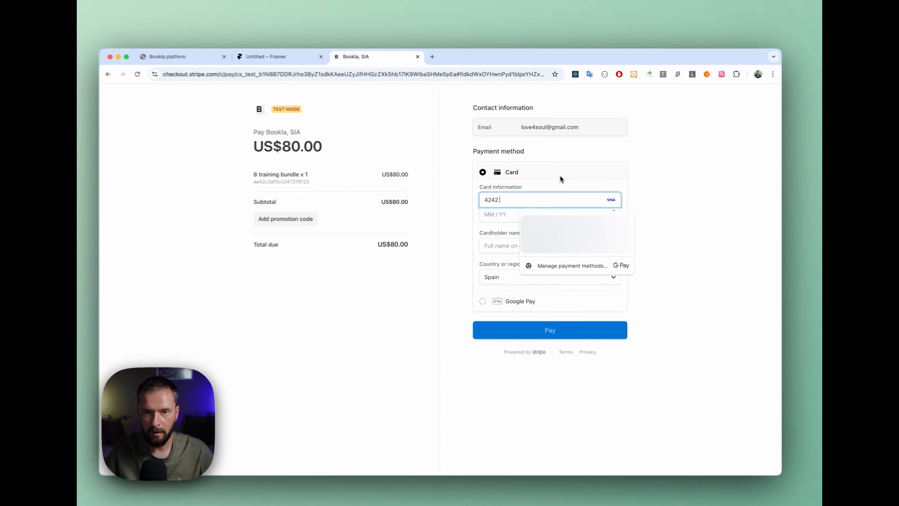
pyautogui.write('4242 4242 4242')
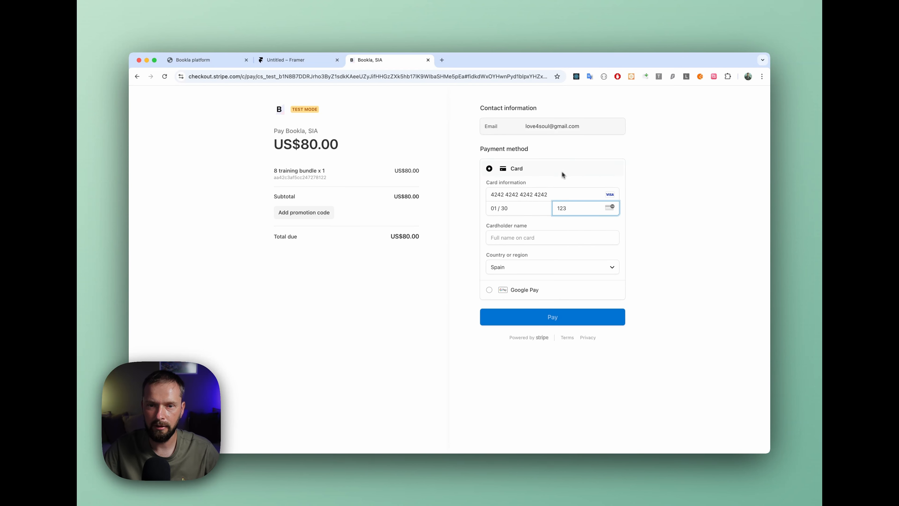
pyautogui.click(525, 239)
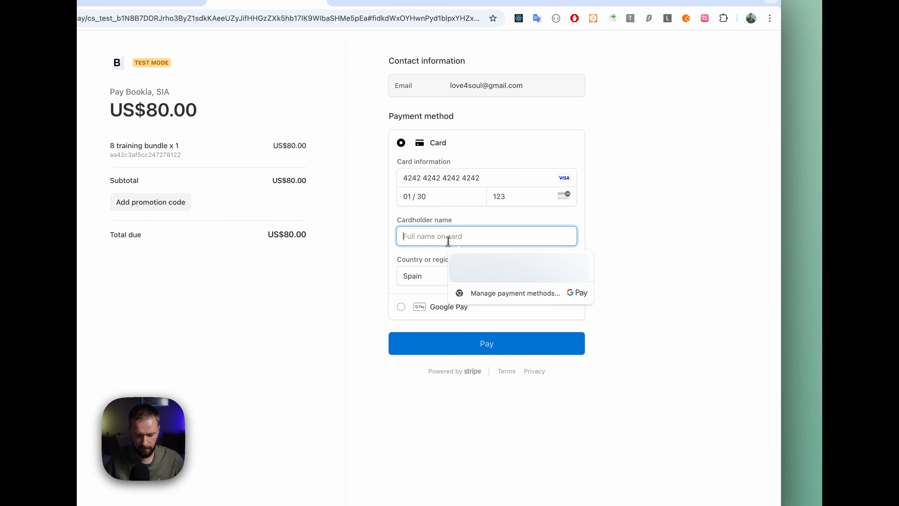
pyautogui.write('James Bond')
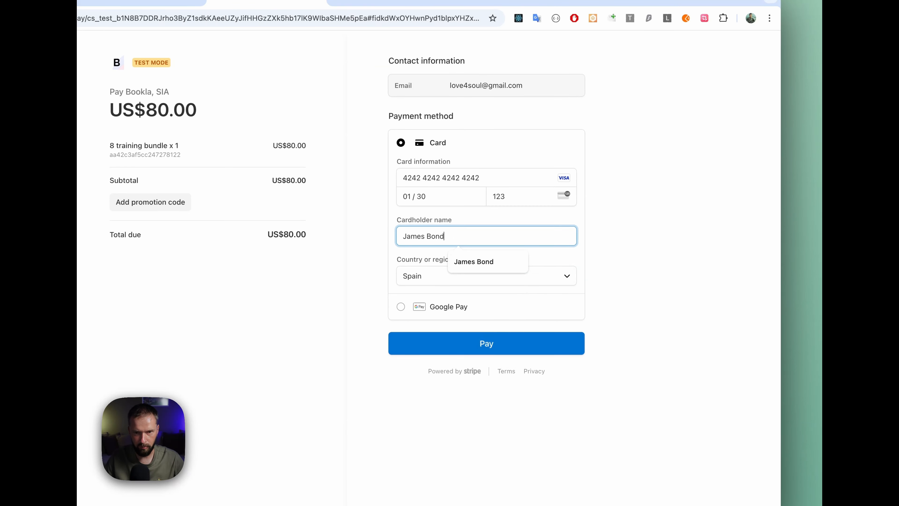
pyautogui.click(705, 227)
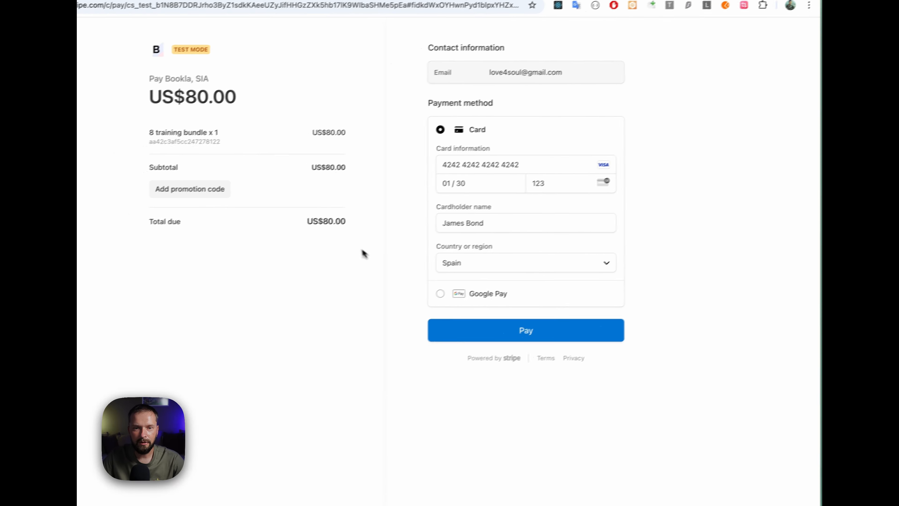
pyautogui.click(539, 324)
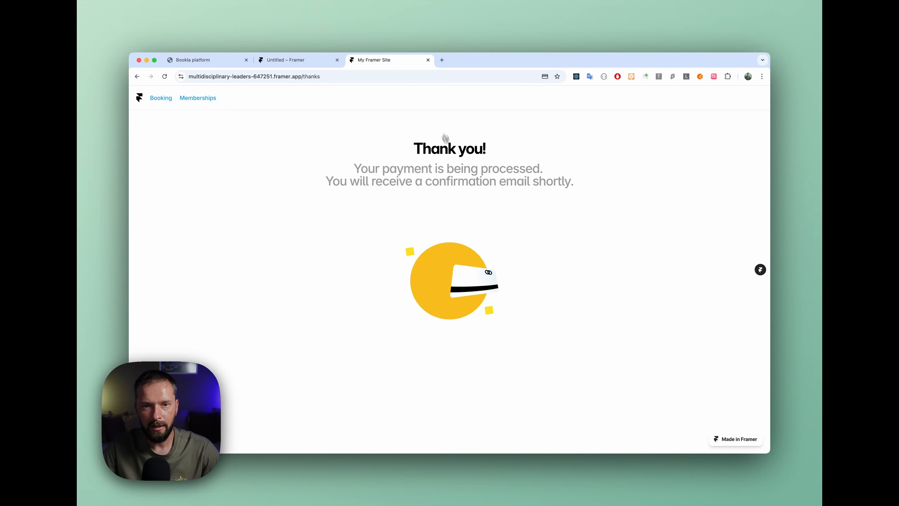
pyautogui.click(428, 60)
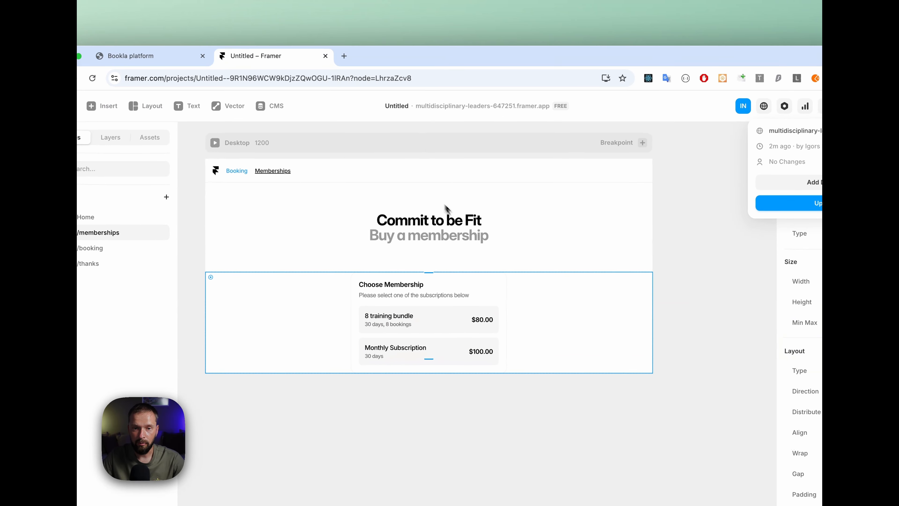
pyautogui.click(515, 214)
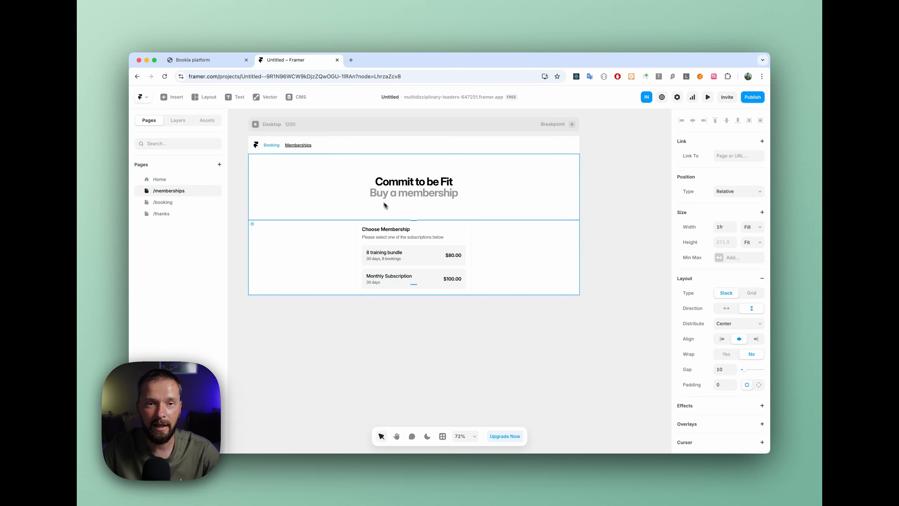
# Step: Switch to the Bookla platform, open the subscription contracts and copy the code of the 8 training bundle contract
pyautogui.click(225, 63)
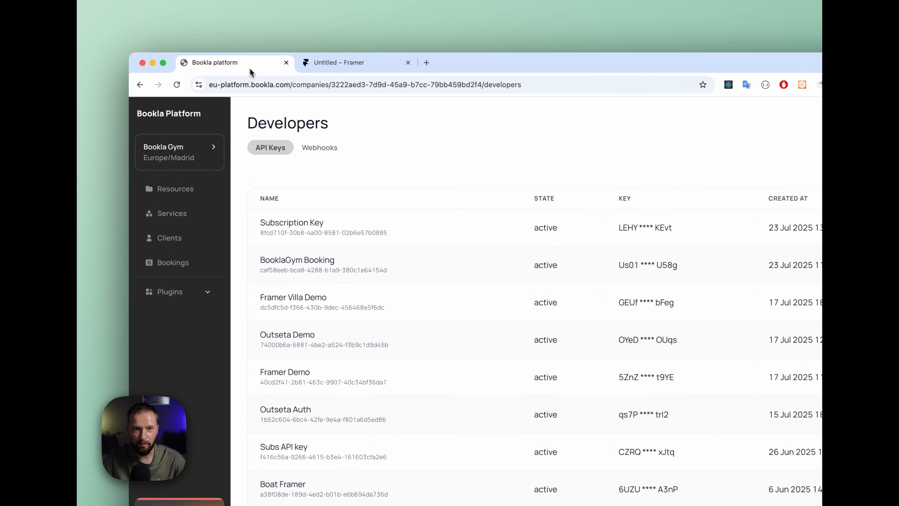
pyautogui.click(176, 297)
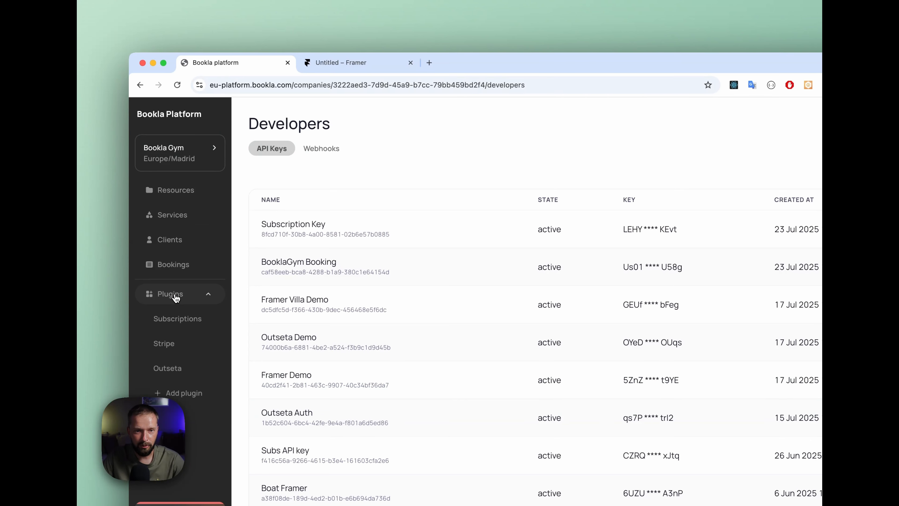
pyautogui.click(182, 317)
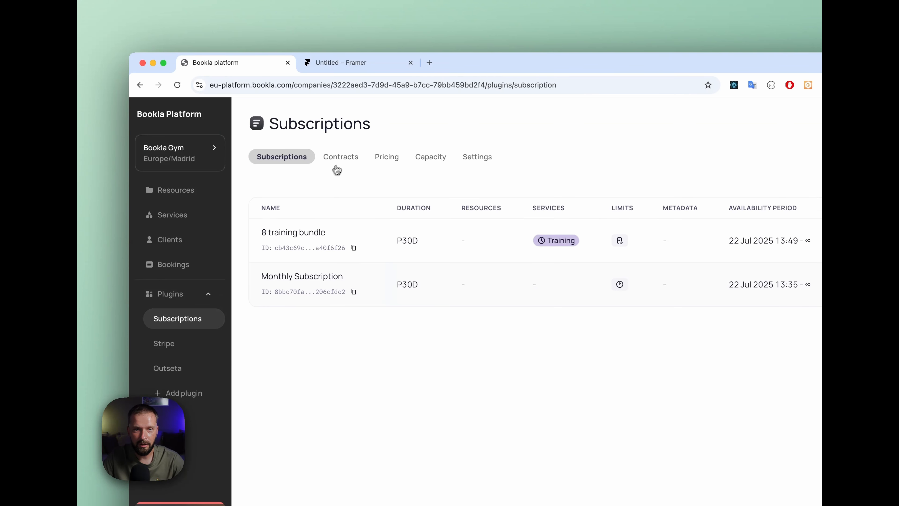
pyautogui.click(341, 164)
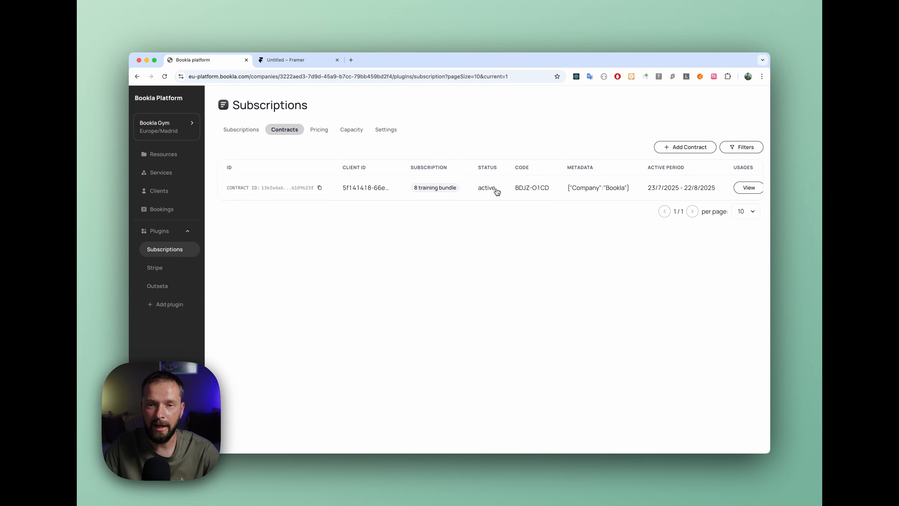
pyautogui.moveTo(516, 188); pyautogui.dragTo(554, 191)
pyautogui.press('super+c')
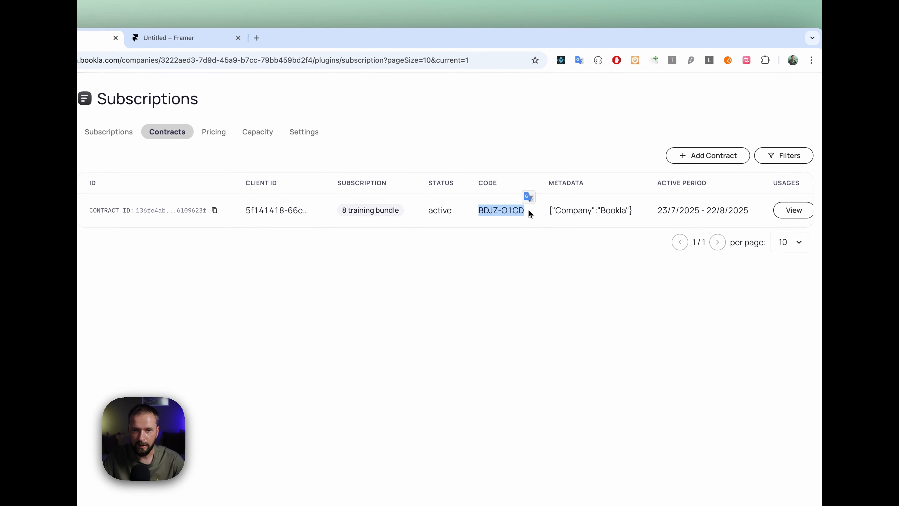
pyautogui.click(533, 217)
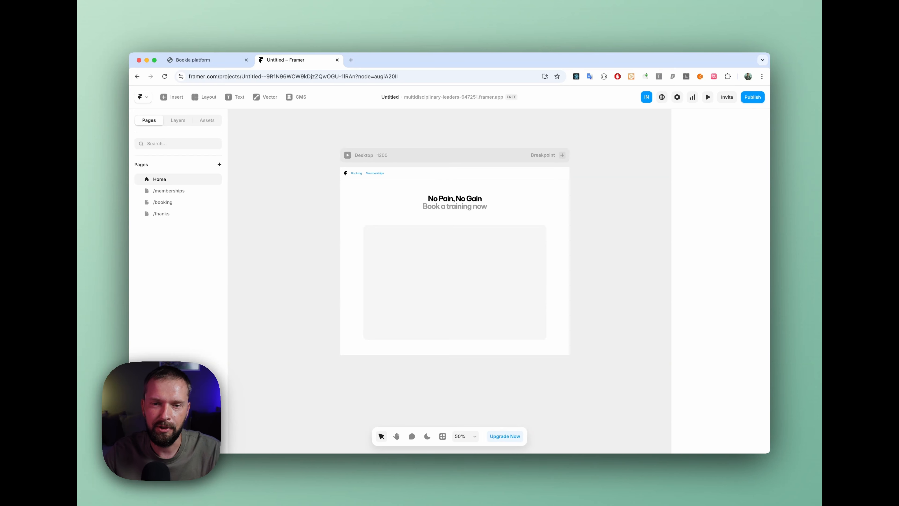
# Step: Enable the Code Field of the booking component on the Framer /booking page
pyautogui.click(182, 205)
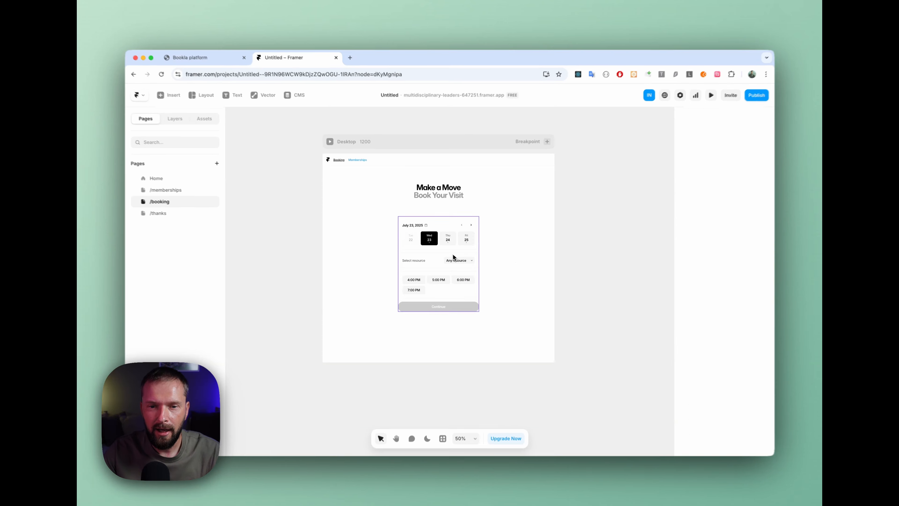
pyautogui.click(440, 257)
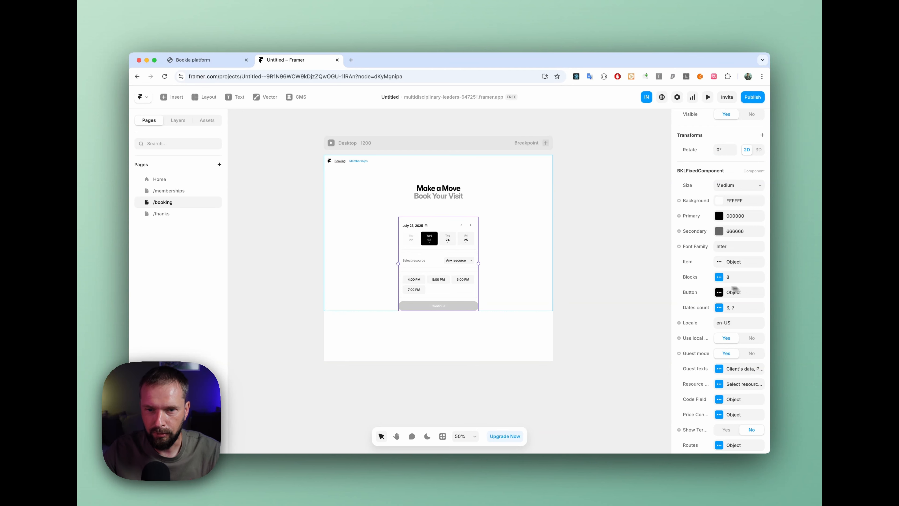
pyautogui.scroll(-5, 701, 298)
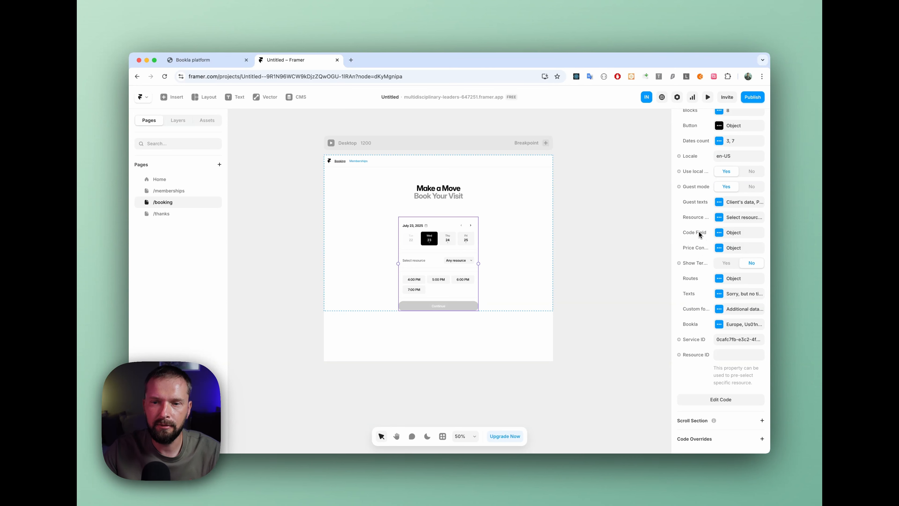
pyautogui.click(728, 234)
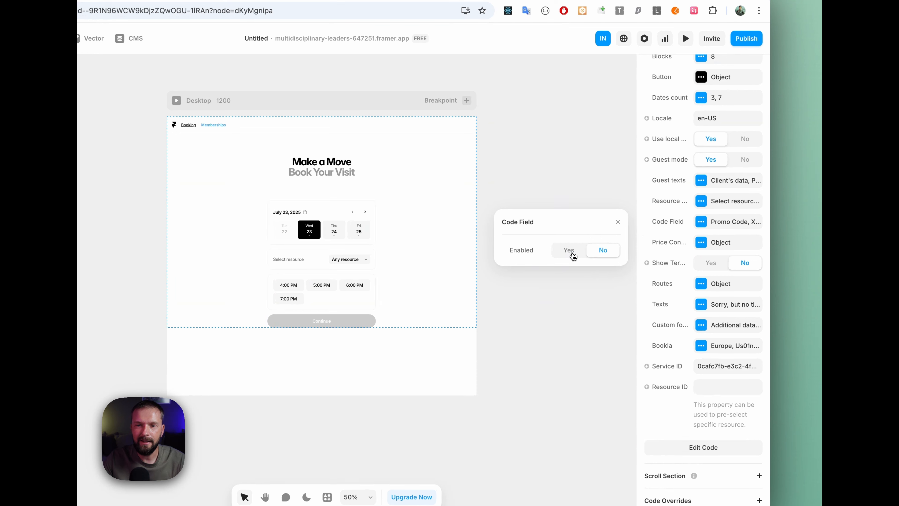
pyautogui.click(569, 250)
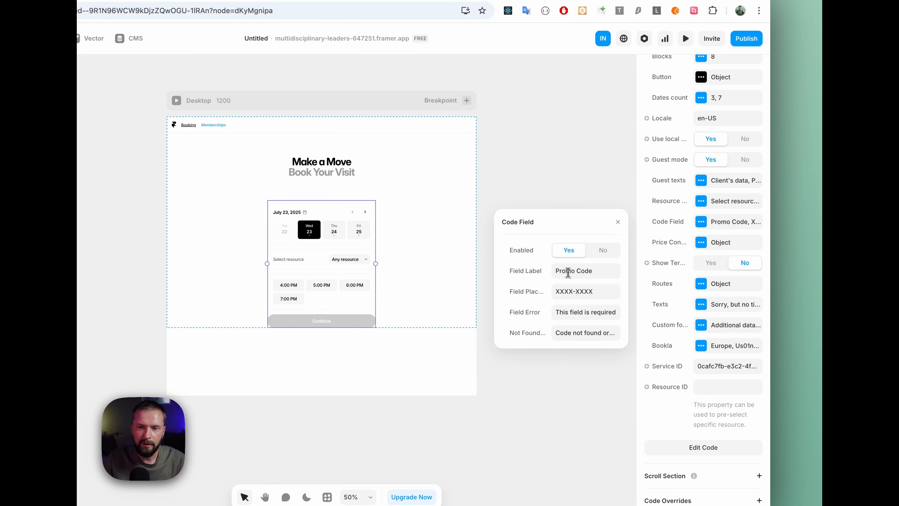
# Step: Set the code field's label to "Membership Code" and close its settings
pyautogui.click(583, 271)
pyautogui.click(570, 272)
pyautogui.moveTo(575, 271); pyautogui.dragTo(553, 271)
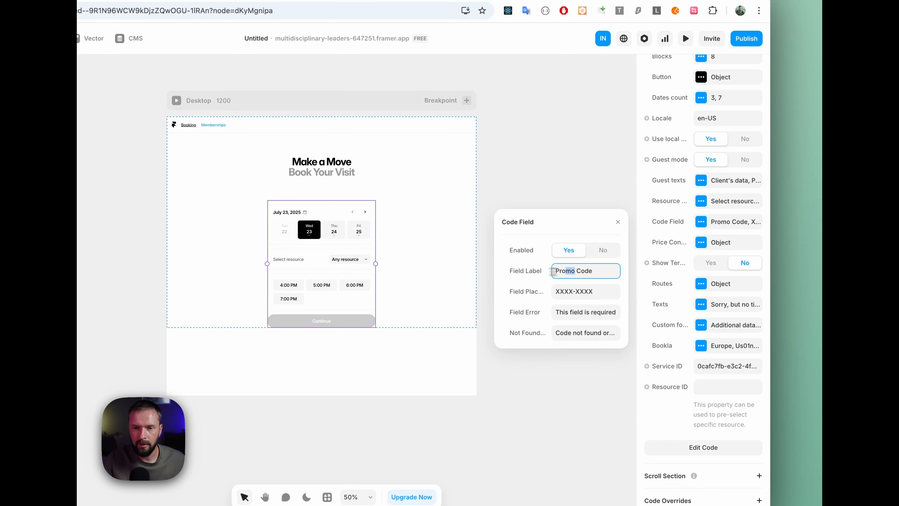
pyautogui.write('Membership')
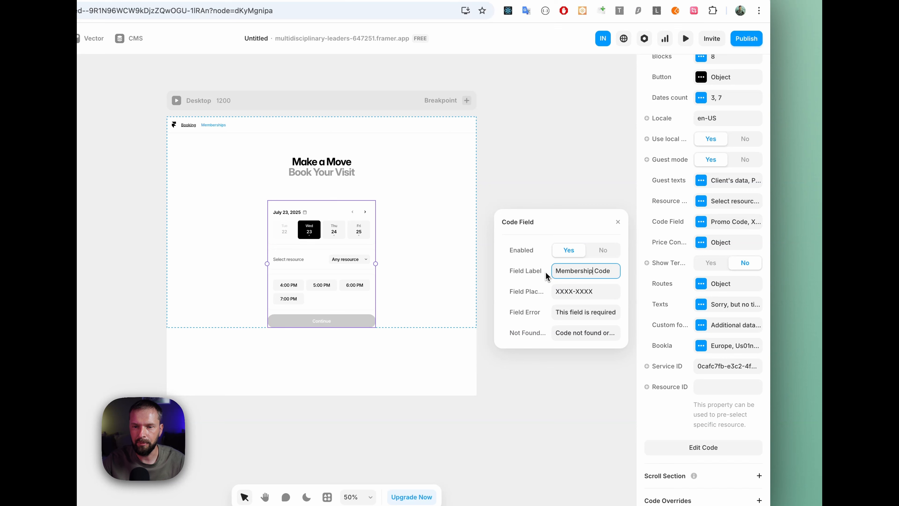
pyautogui.click(578, 293)
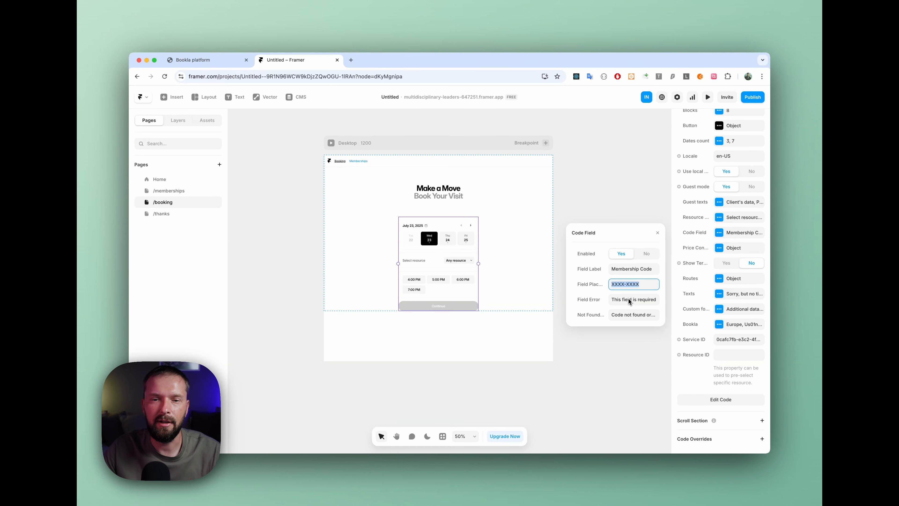
pyautogui.click(658, 234)
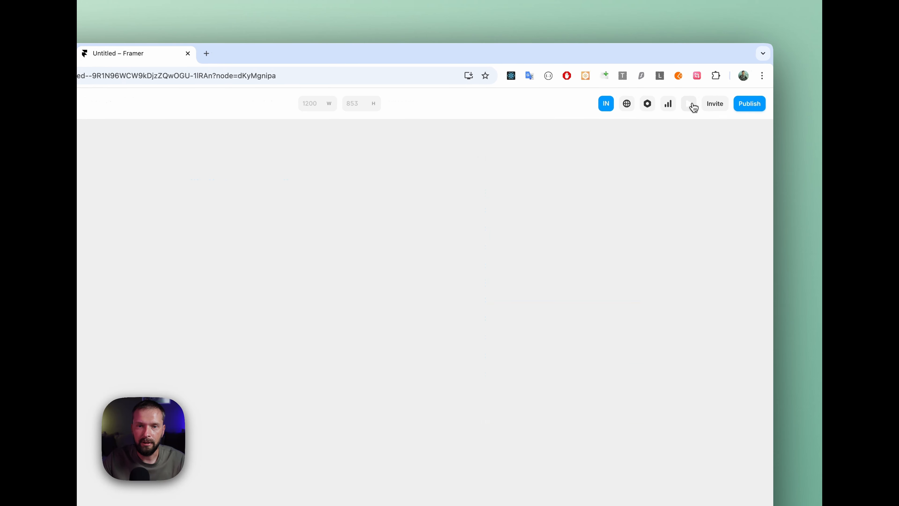
# Step: Preview the booking page and choose the 4:00 PM slot for the visit
pyautogui.click(691, 103)
pyautogui.scroll(-3, 516, 229)
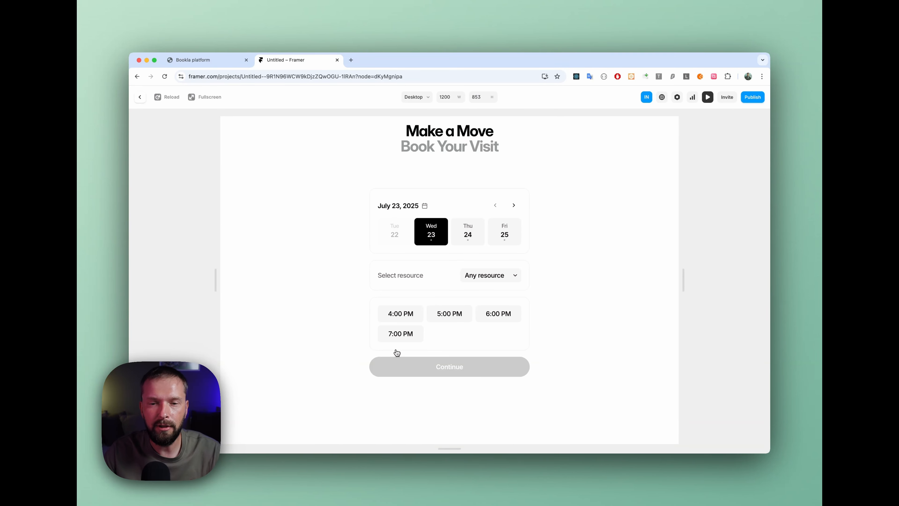
pyautogui.click(406, 314)
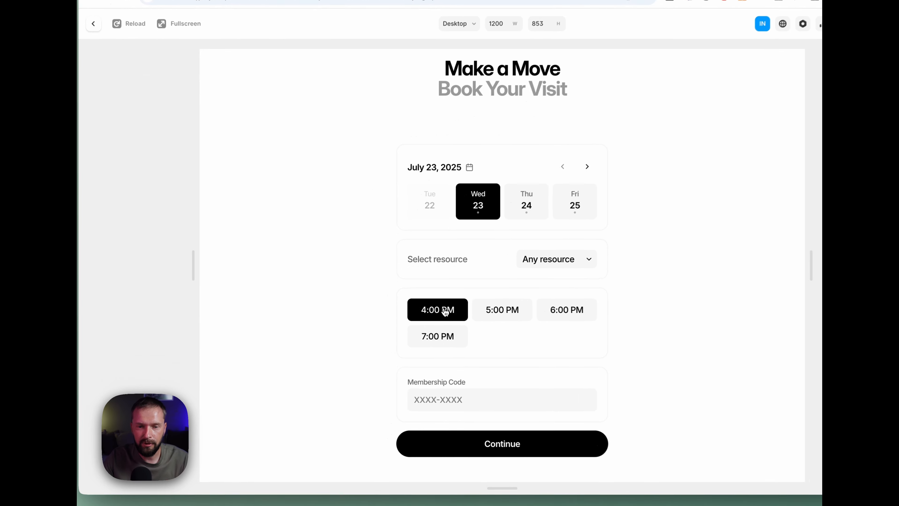
pyautogui.click(426, 397)
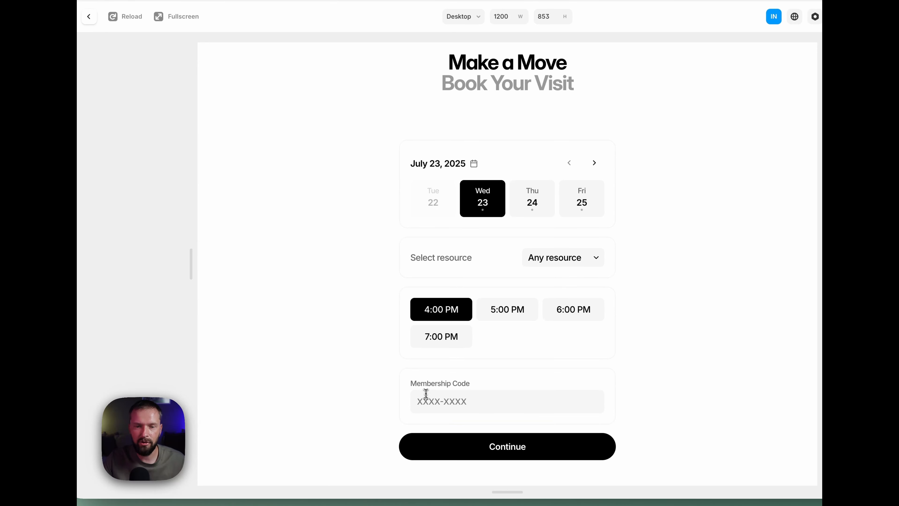
# Step: Copy the contract's code from the Bookla platform into the Membership Code field of the Framer preview and make the booking
pyautogui.click(180, 56)
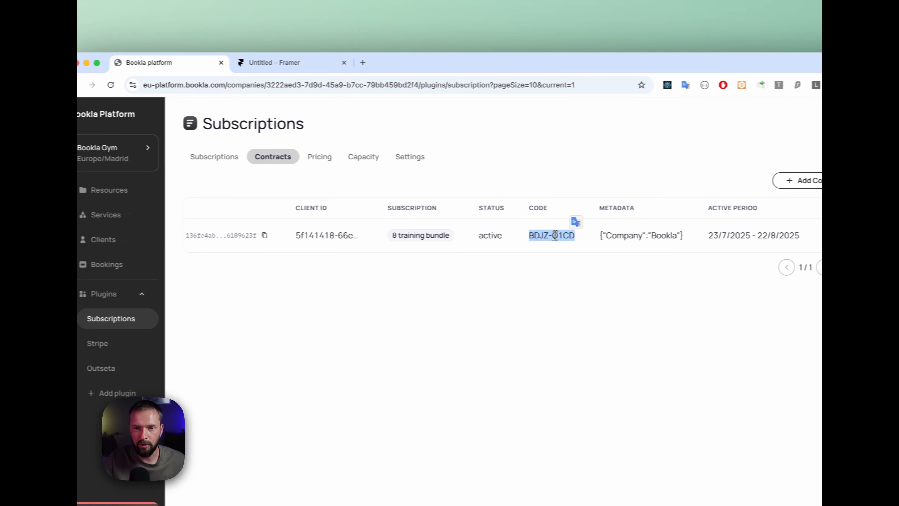
pyautogui.click(536, 235)
pyautogui.moveTo(529, 235); pyautogui.dragTo(574, 235)
pyautogui.press('super+c')
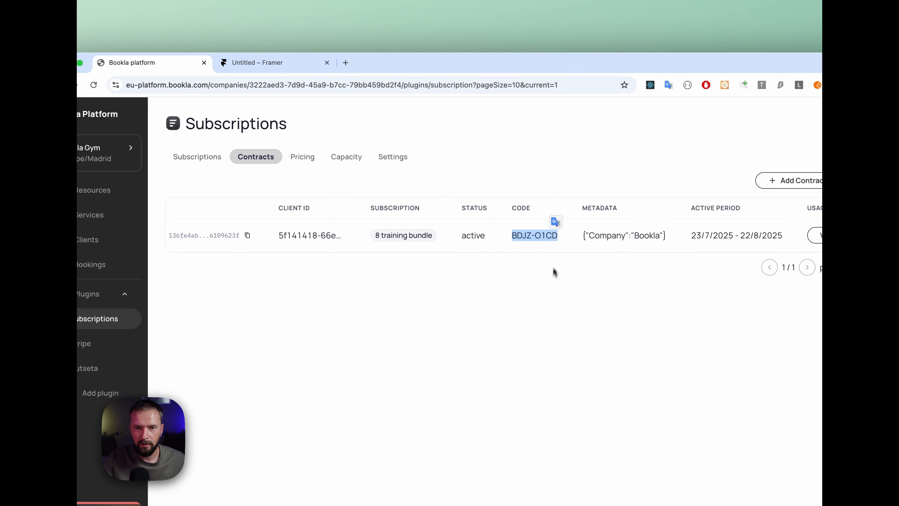
pyautogui.click(554, 275)
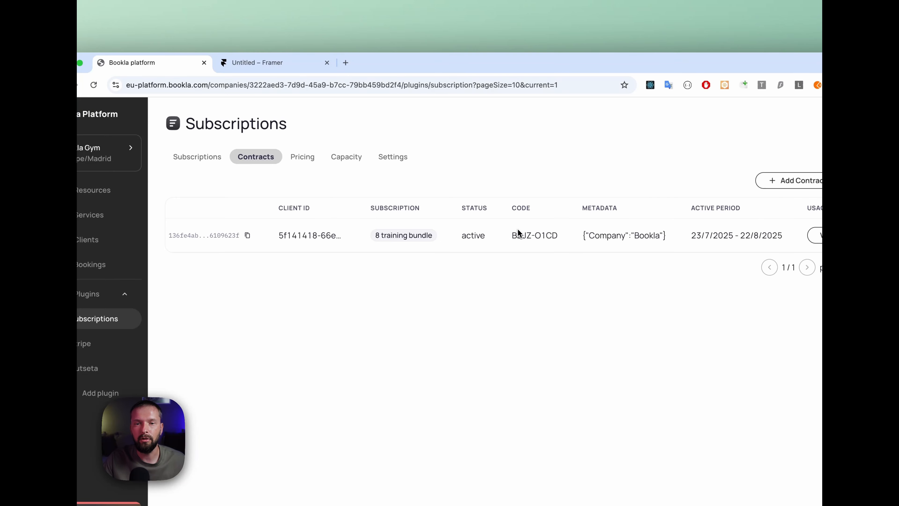
pyautogui.click(253, 62)
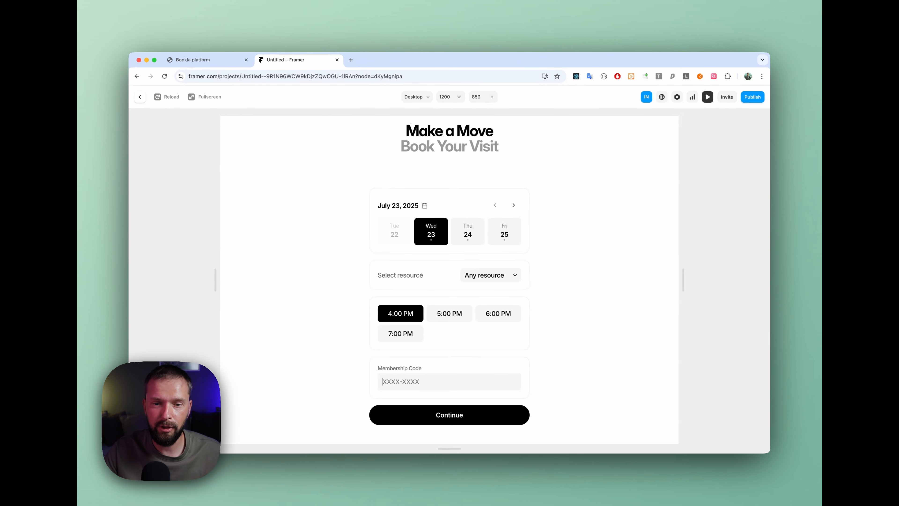
pyautogui.press('super+v')
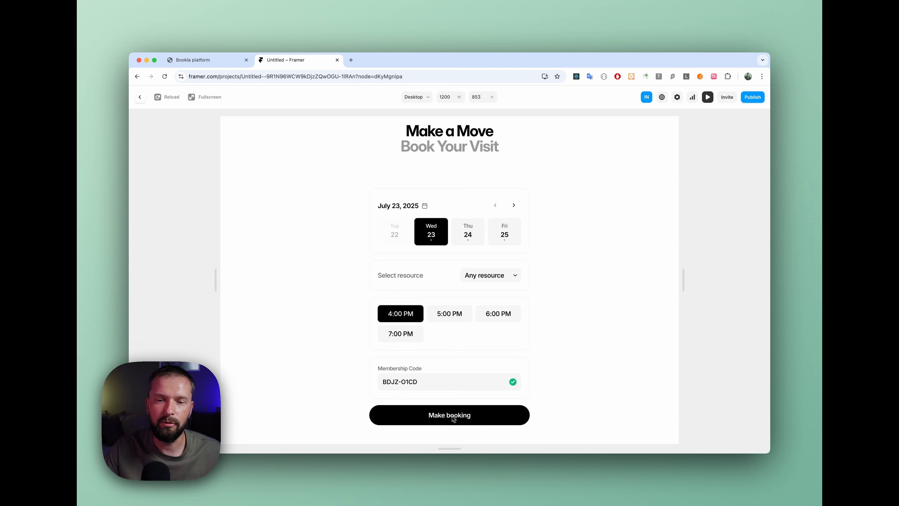
pyautogui.scroll(-1, 428, 413)
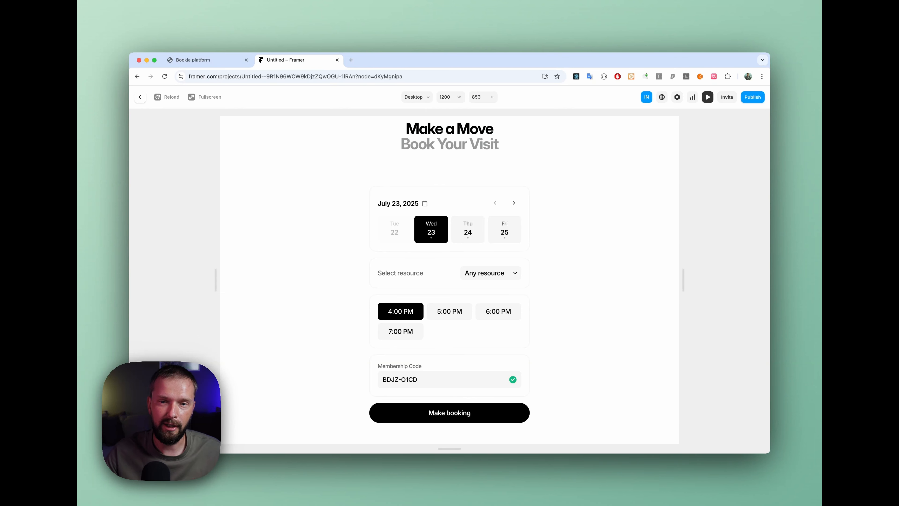
pyautogui.click(462, 413)
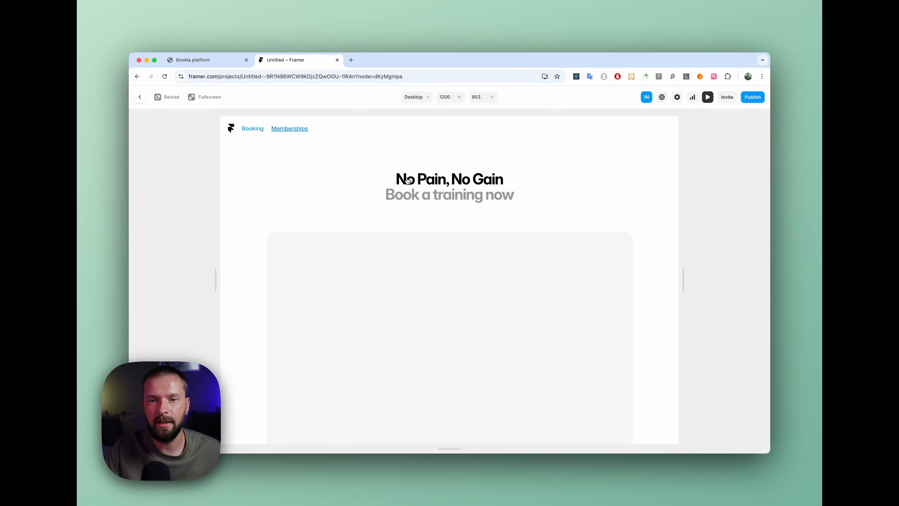
# Step: Leave the preview and examine the Confirmed and Pending routes of the booking component without changing them
pyautogui.click(139, 99)
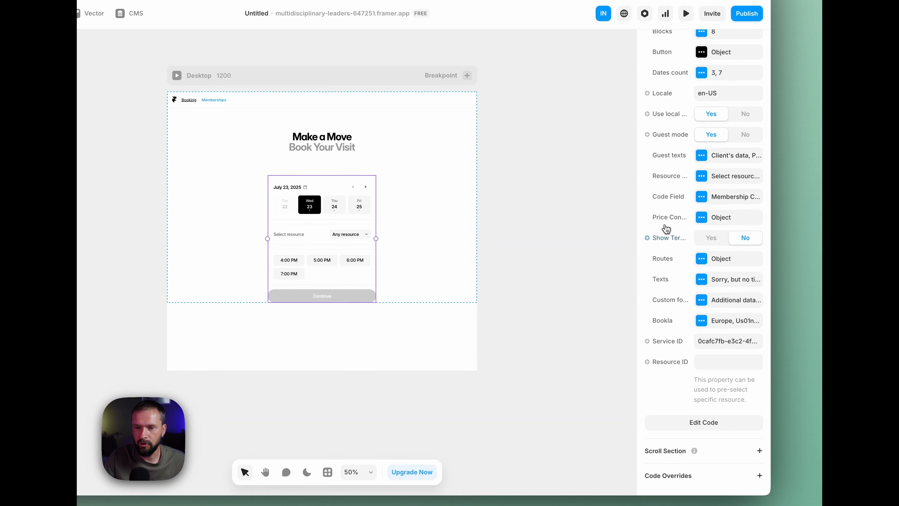
pyautogui.click(702, 262)
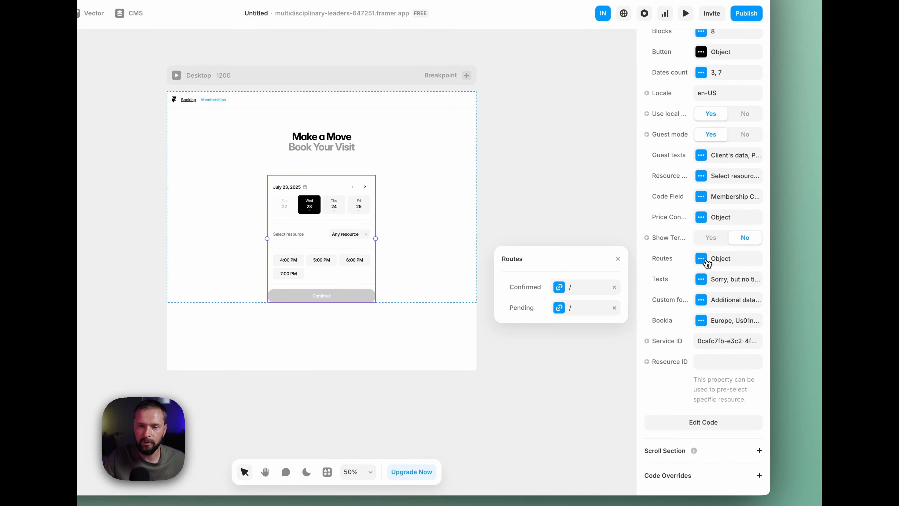
pyautogui.click(579, 291)
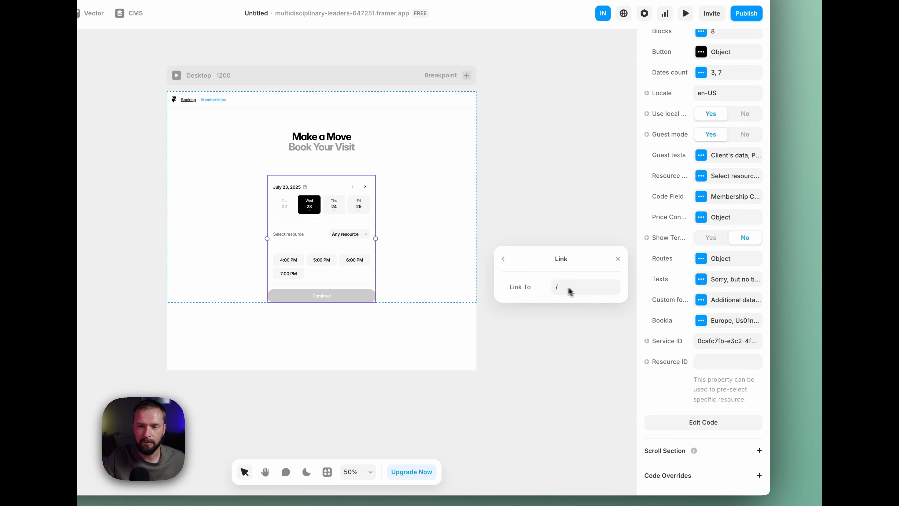
pyautogui.click(575, 285)
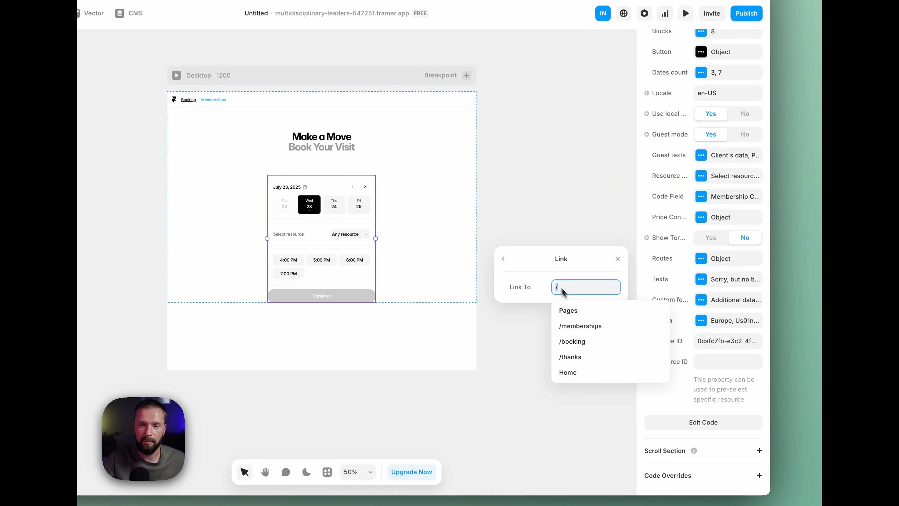
pyautogui.click(504, 260)
pyautogui.click(618, 259)
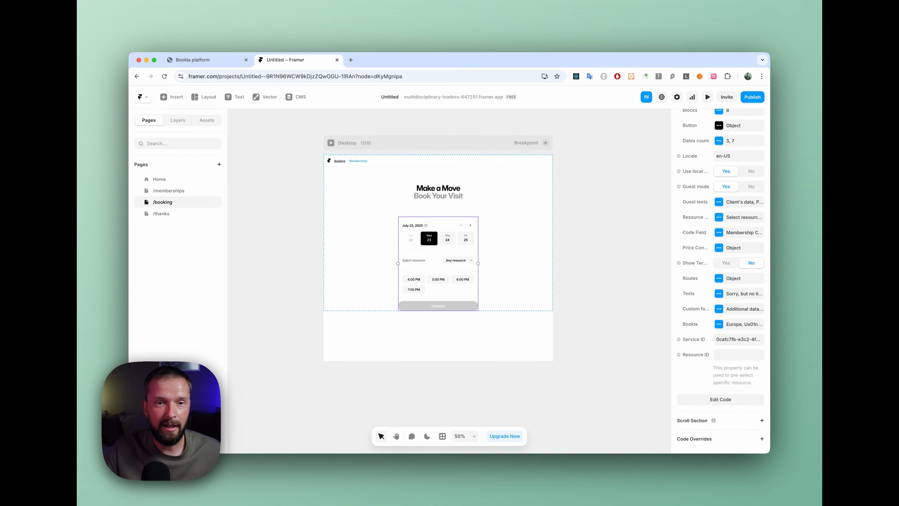
pyautogui.click(280, 153)
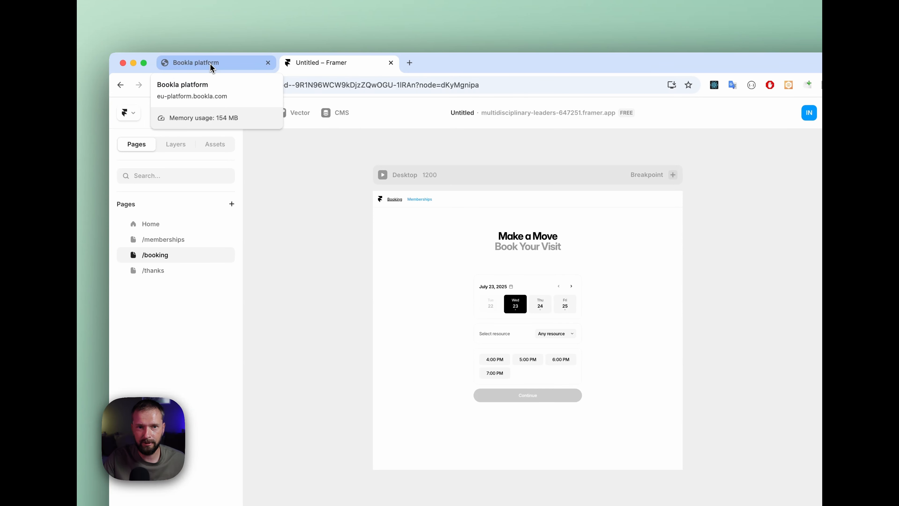
# Step: Switch to the Bookla platform and view the usages of the 8 training bundle contract
pyautogui.click(210, 64)
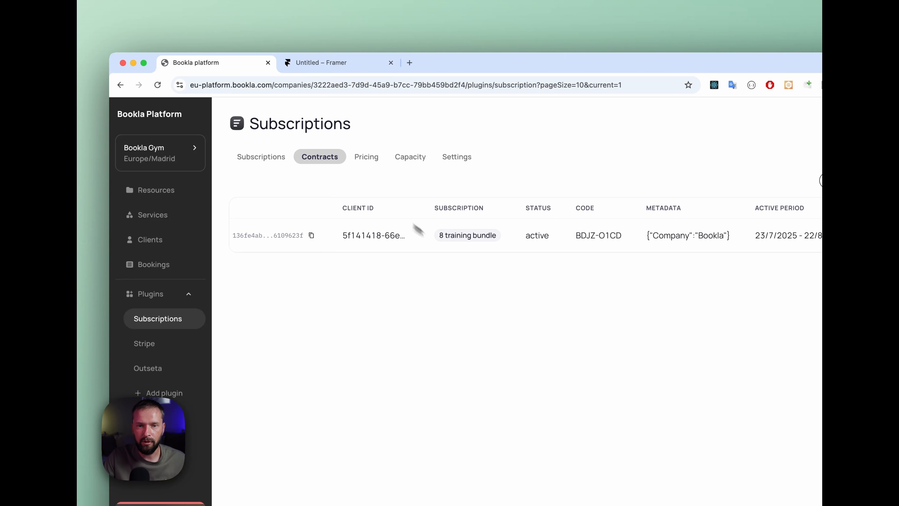
pyautogui.hscroll(1, 495, 241)
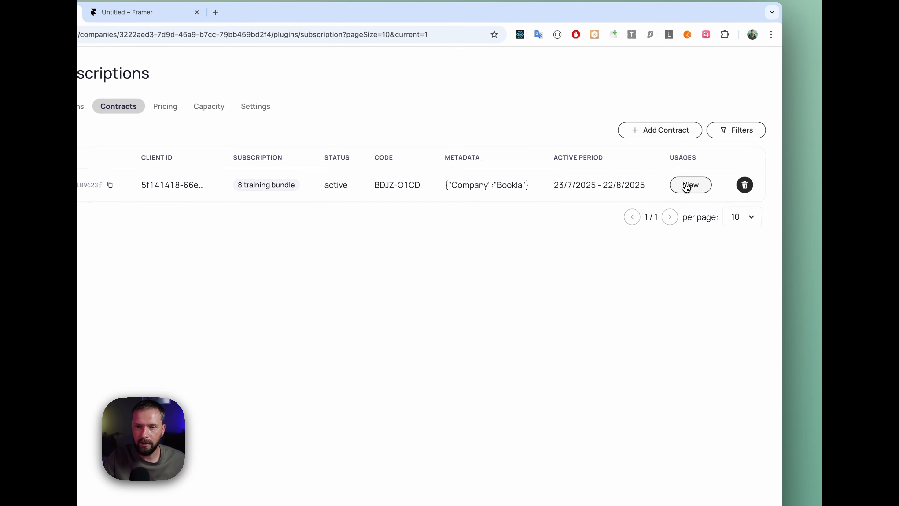
pyautogui.click(695, 195)
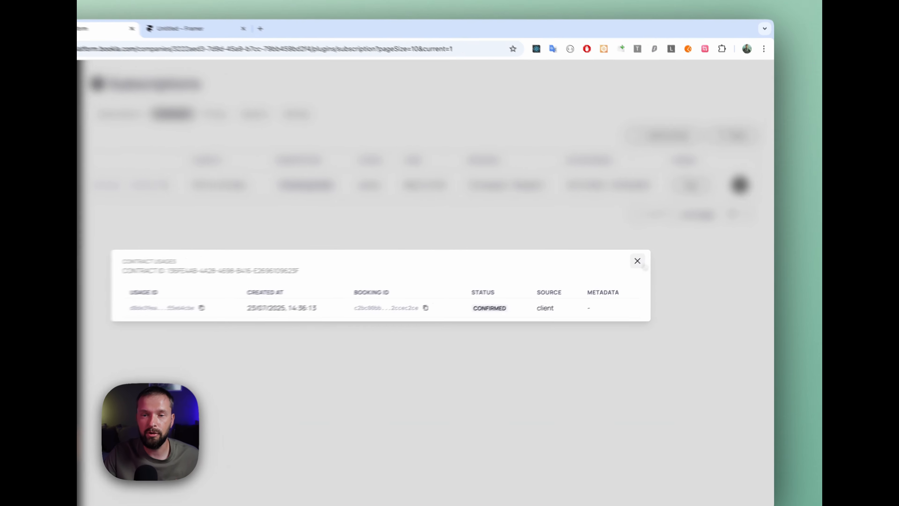
pyautogui.click(664, 252)
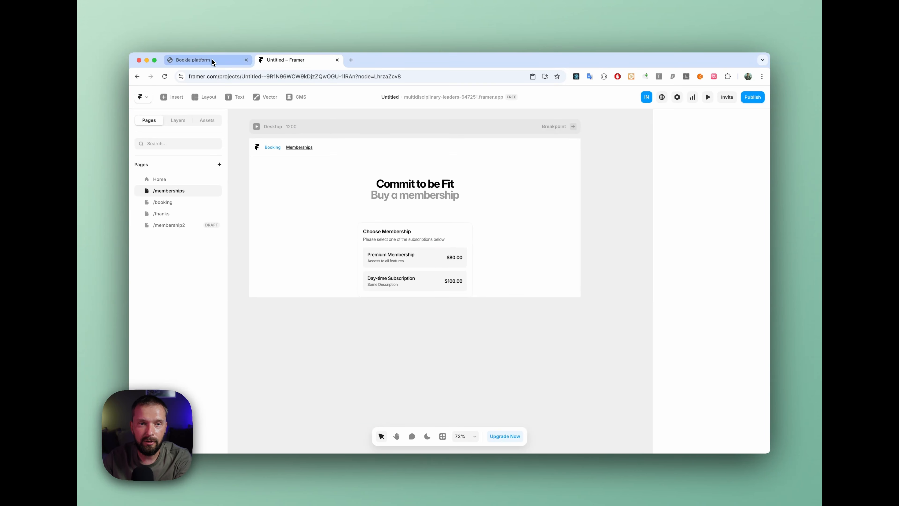
# Step: Add the Email notifications plugin on the Bookla platform and open its page
pyautogui.click(212, 60)
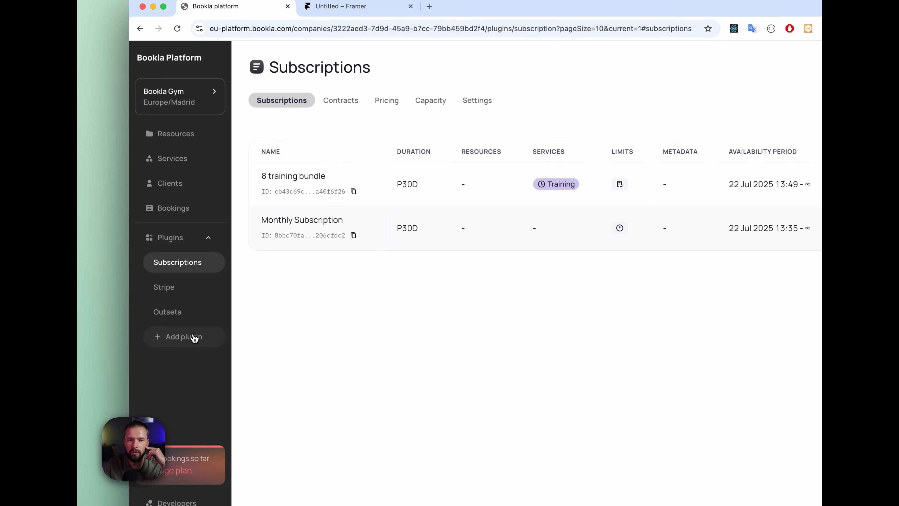
pyautogui.click(195, 338)
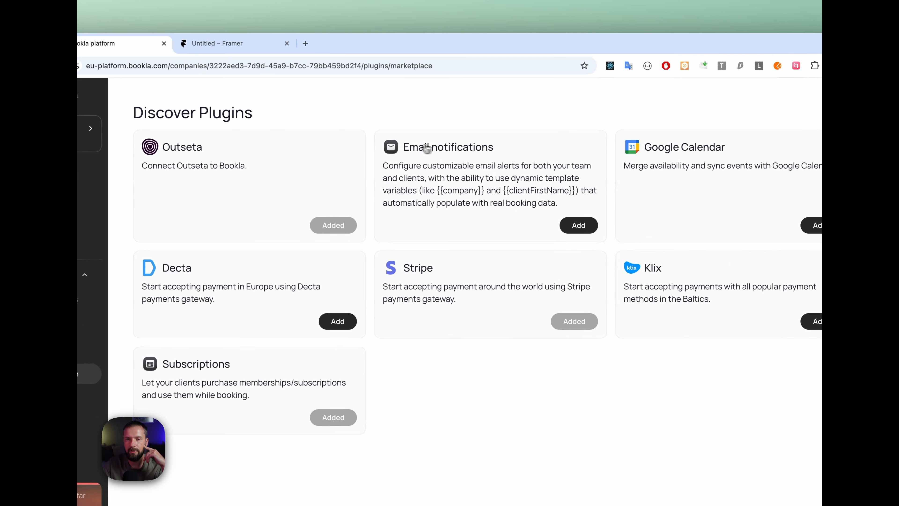
pyautogui.click(585, 225)
pyautogui.click(522, 171)
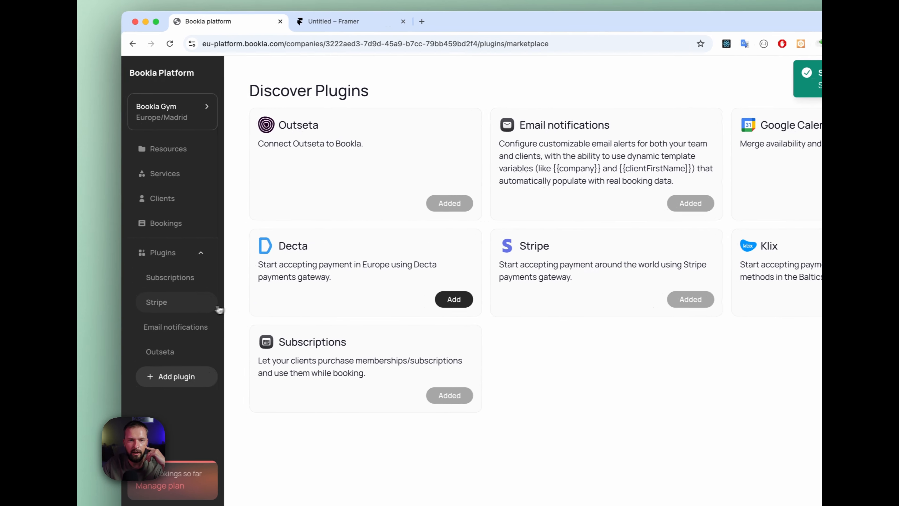
pyautogui.click(176, 327)
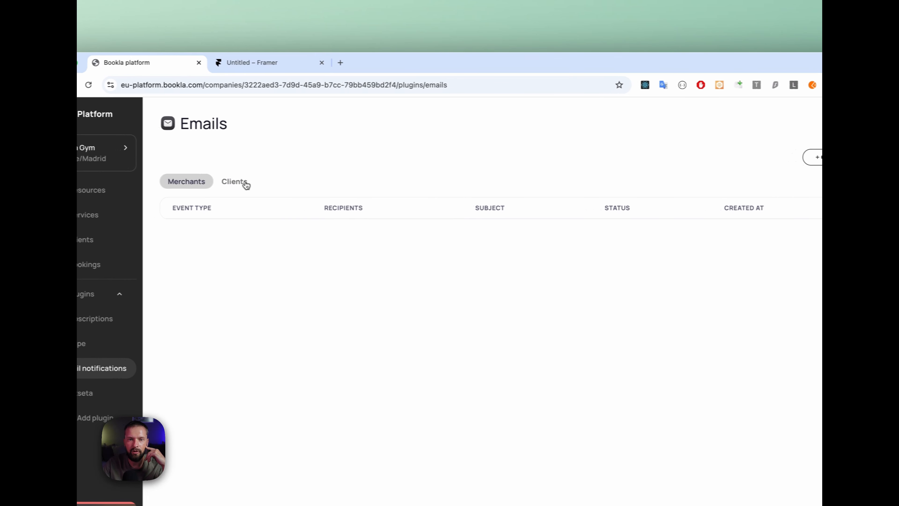
# Step: Start a new email template of type Client for the Subscription Purchased event
pyautogui.click(236, 182)
pyautogui.click(814, 157)
pyautogui.click(505, 190)
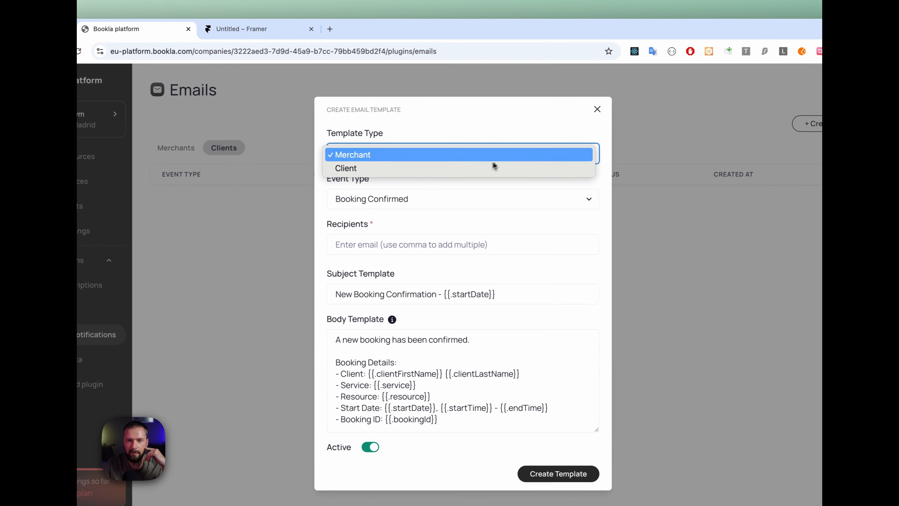
pyautogui.click(475, 170)
pyautogui.click(445, 203)
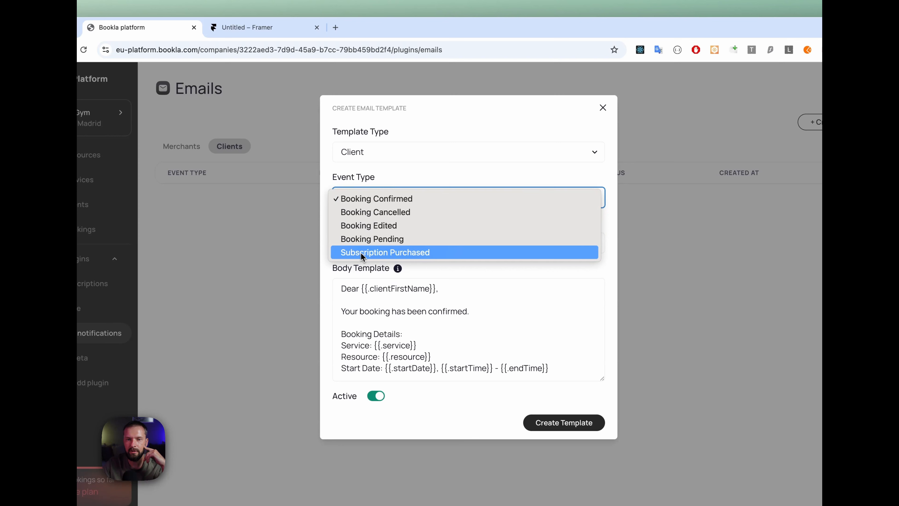
pyautogui.click(374, 255)
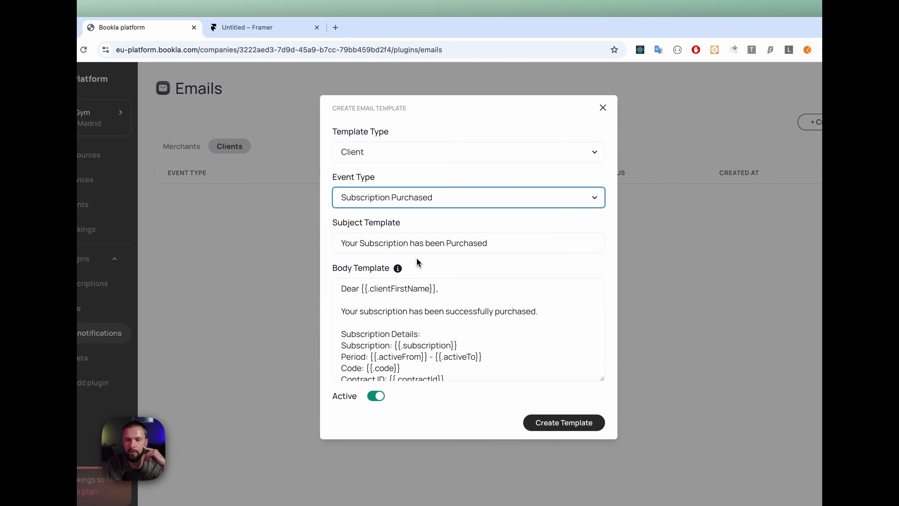
# Step: Examine the template's subject and the {{.code}} line in its body, and close it without creating the template
pyautogui.moveTo(341, 243); pyautogui.dragTo(516, 244)
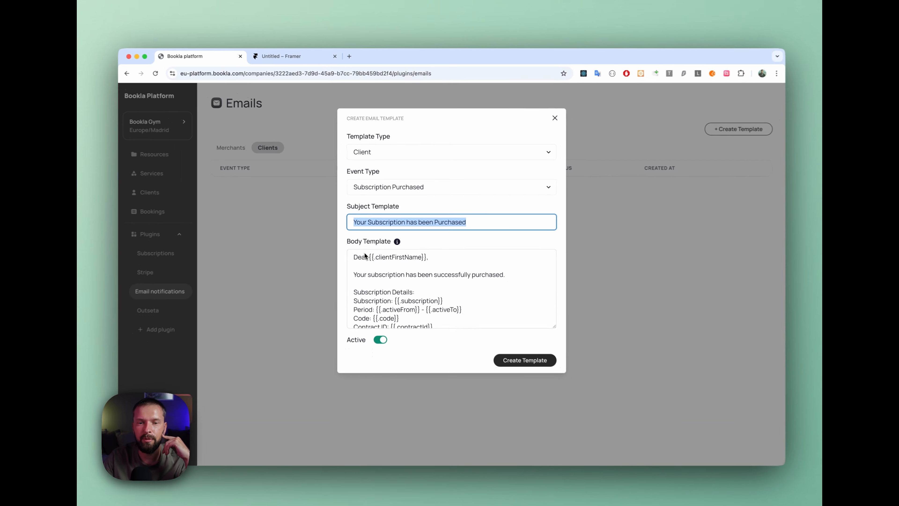
pyautogui.scroll(-1, 369, 260)
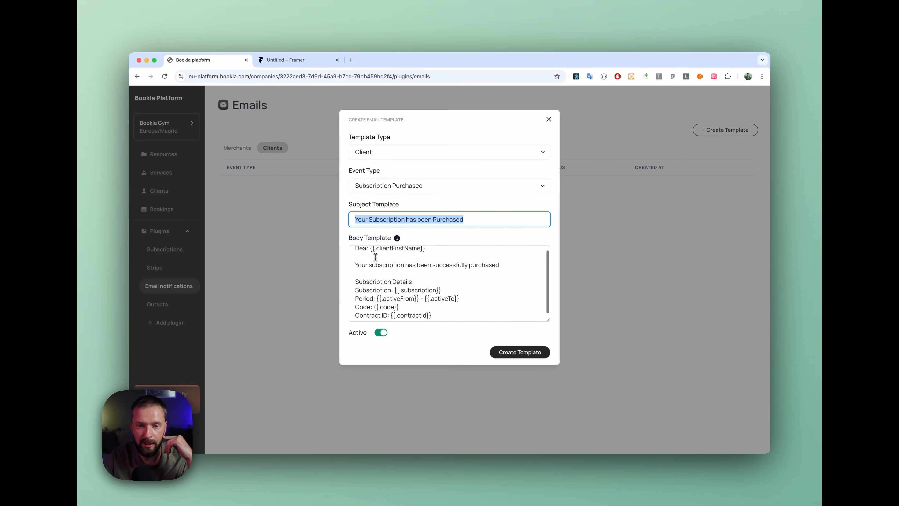
pyautogui.moveTo(354, 308); pyautogui.dragTo(426, 303)
pyautogui.click(409, 307)
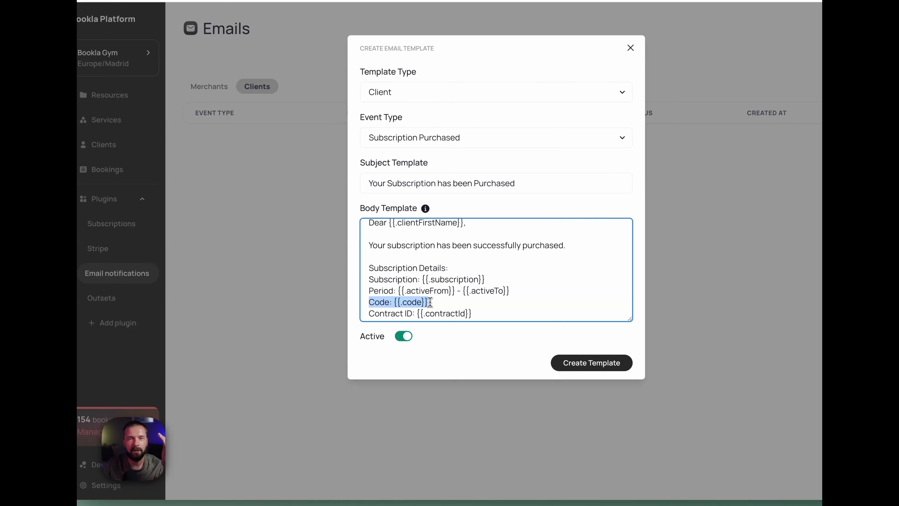
pyautogui.click(434, 267)
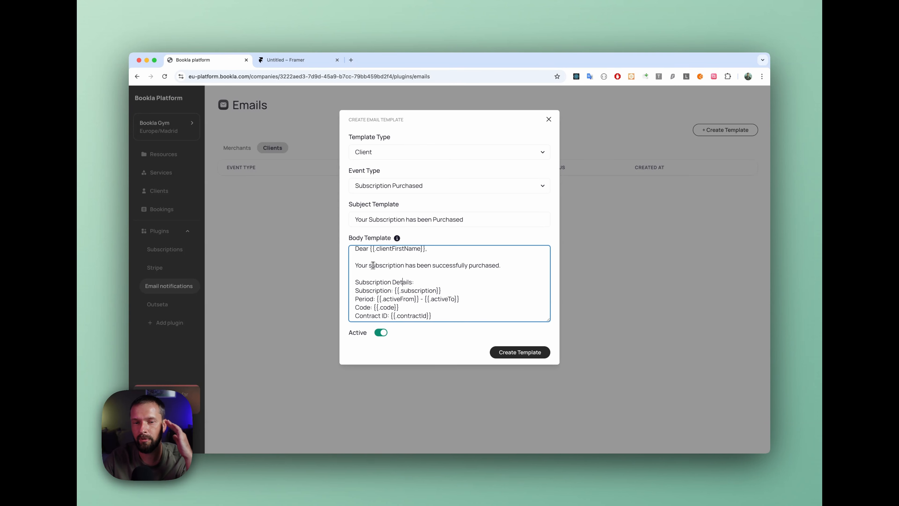
pyautogui.moveTo(355, 307); pyautogui.dragTo(406, 307)
pyautogui.click(472, 308)
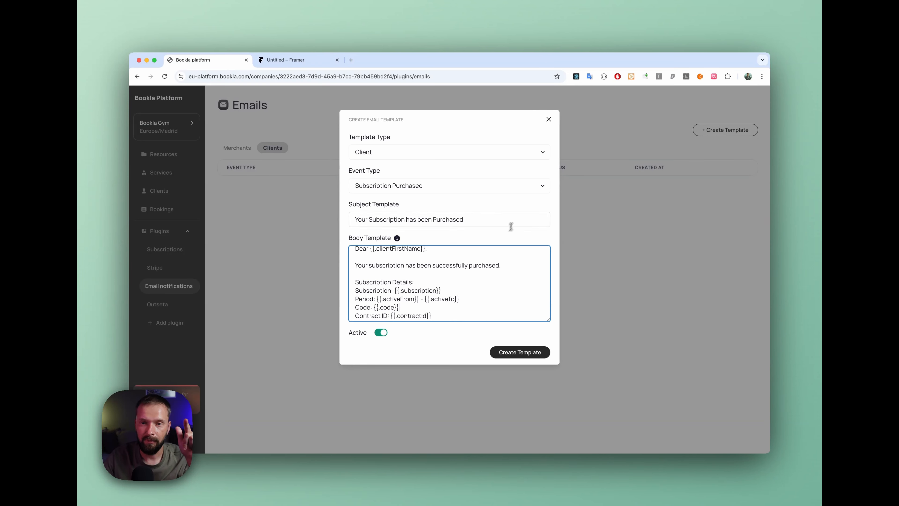
pyautogui.click(549, 119)
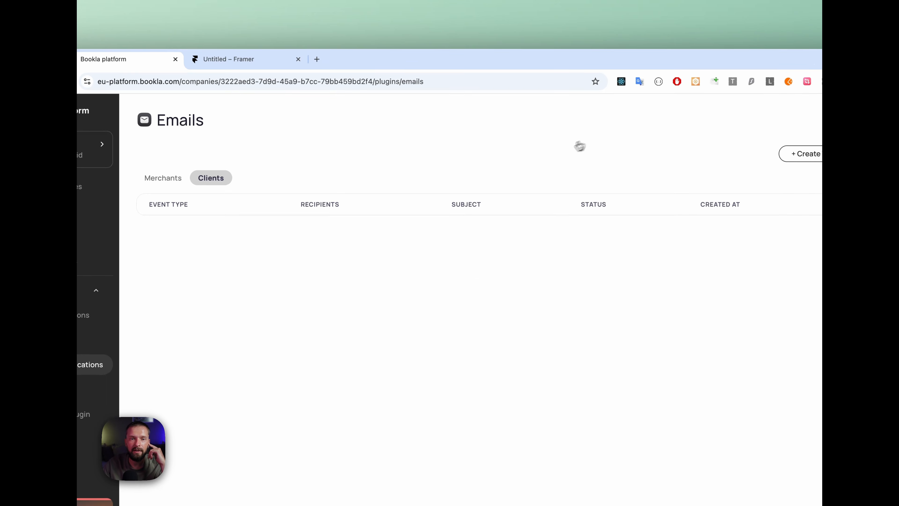
# Step: Create a webhook endpoint named "Subscription" in the Developers section, using the saved n8n.bookla.com webhook URL
pyautogui.click(164, 463)
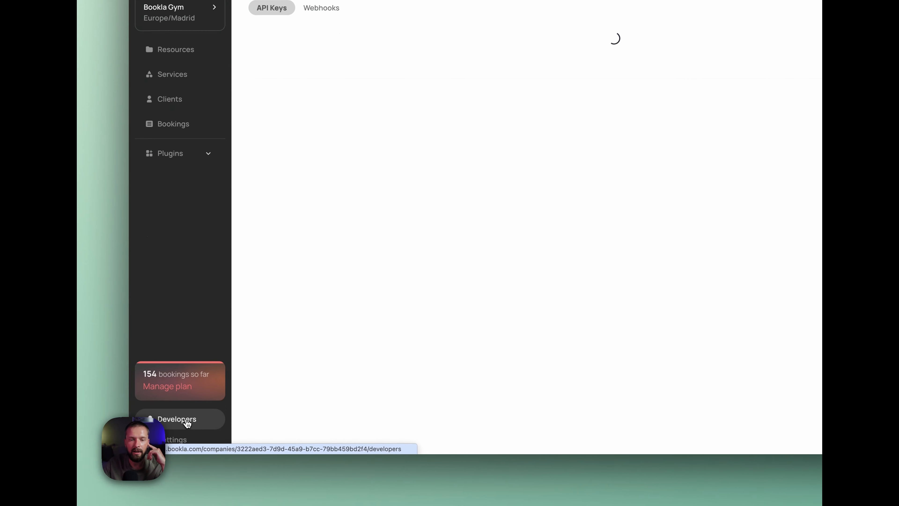
pyautogui.click(321, 8)
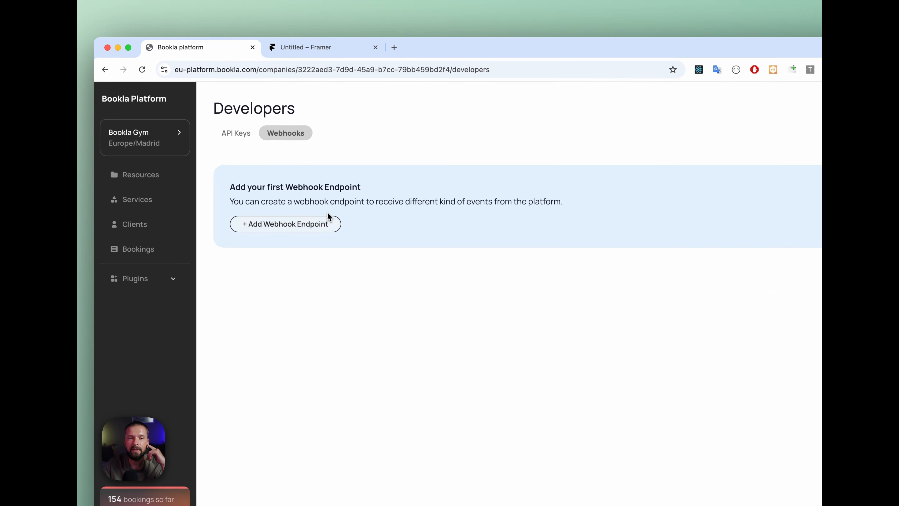
pyautogui.click(311, 225)
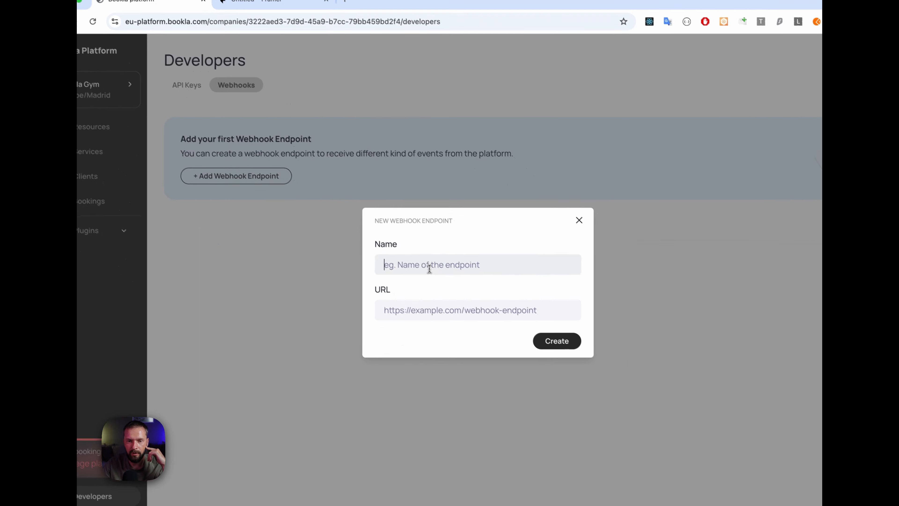
pyautogui.click(429, 269)
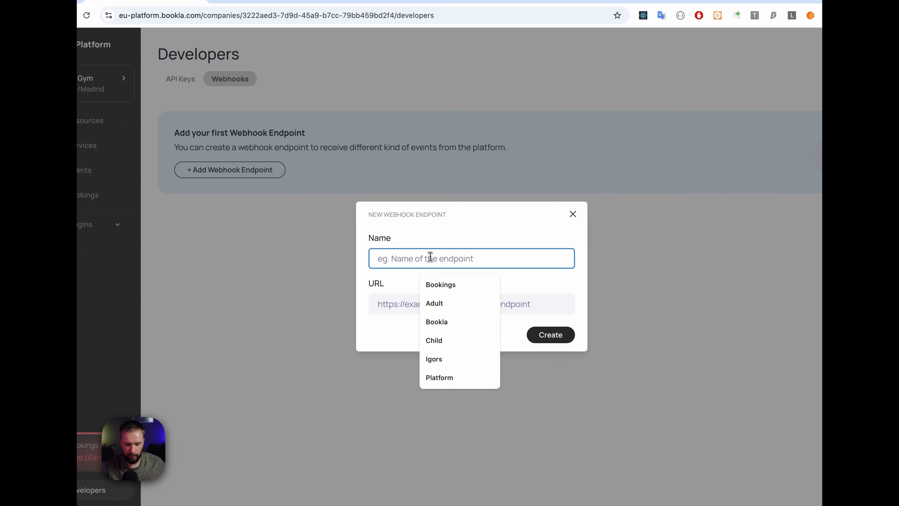
pyautogui.write('Subscription')
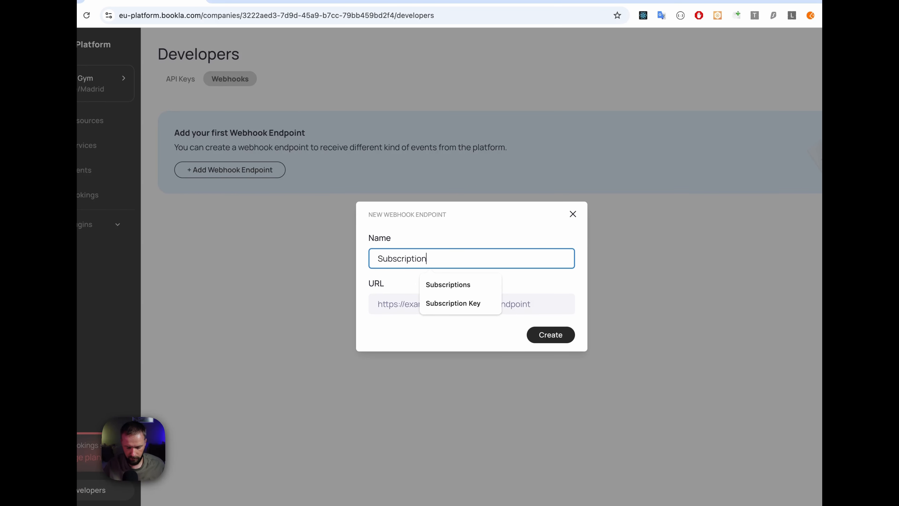
pyautogui.click(397, 302)
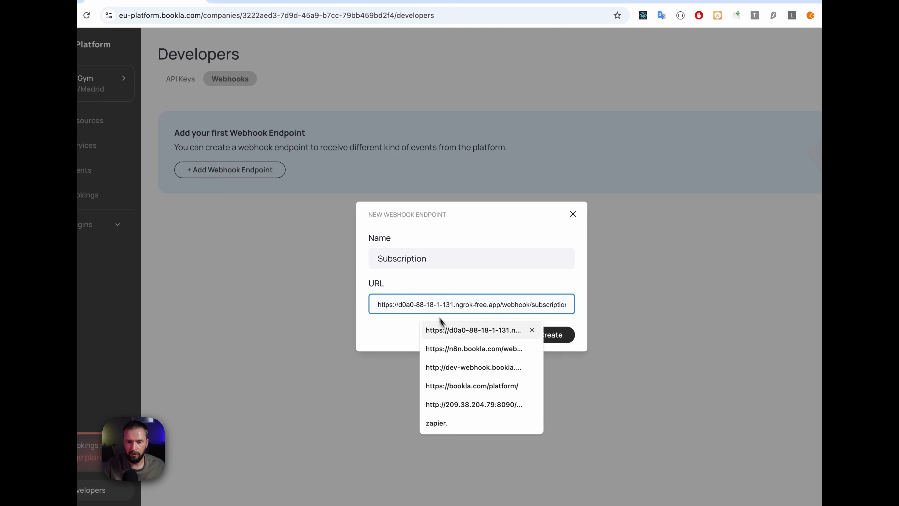
pyautogui.click(464, 349)
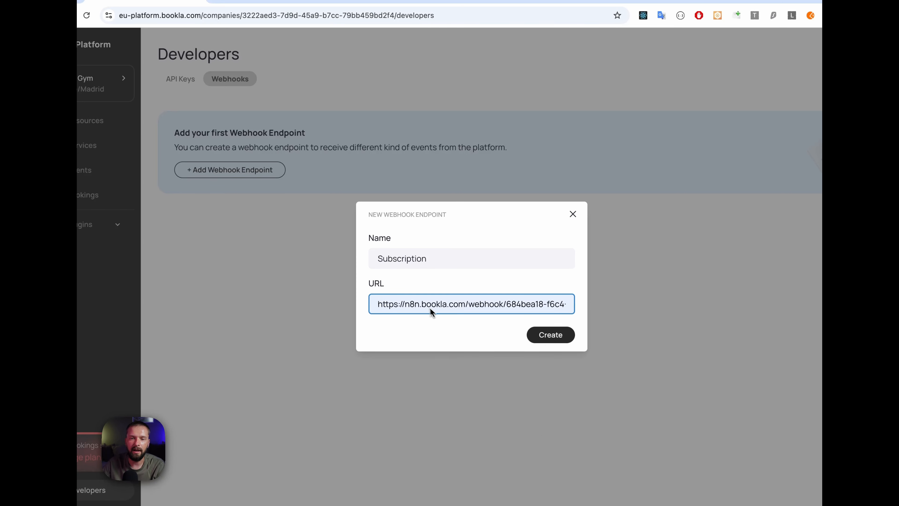
pyautogui.click(535, 335)
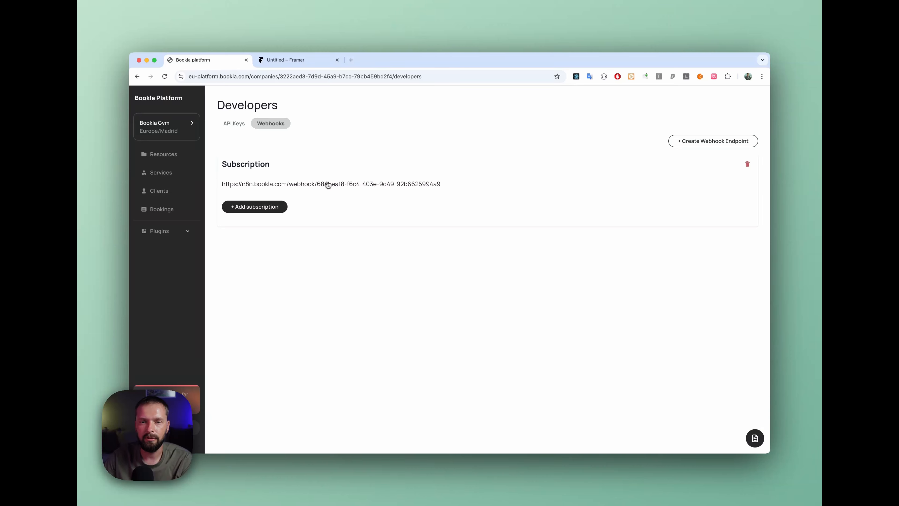
# Step: Set up an event subscription on the "Subscription" webhook endpoint, named "Subscription Purchased", with the subscription.created event
pyautogui.click(267, 207)
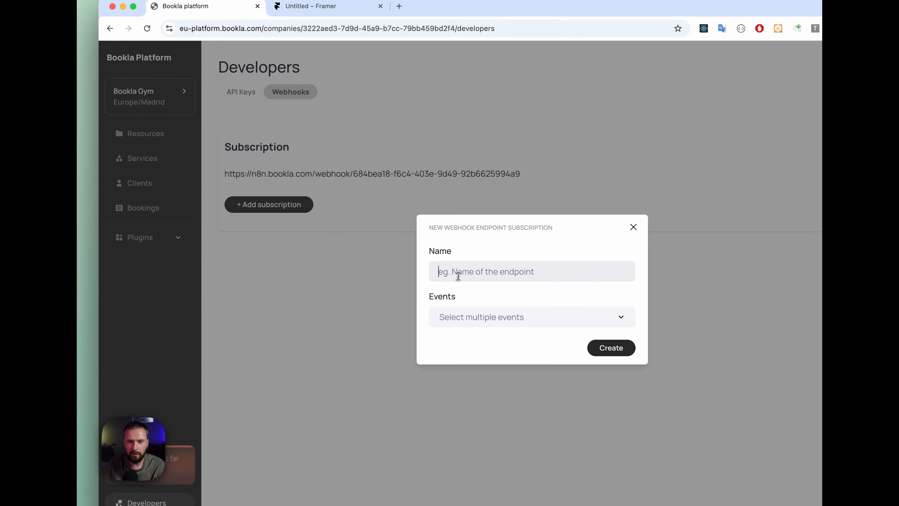
pyautogui.click(458, 275)
pyautogui.write('Subscription Purc')
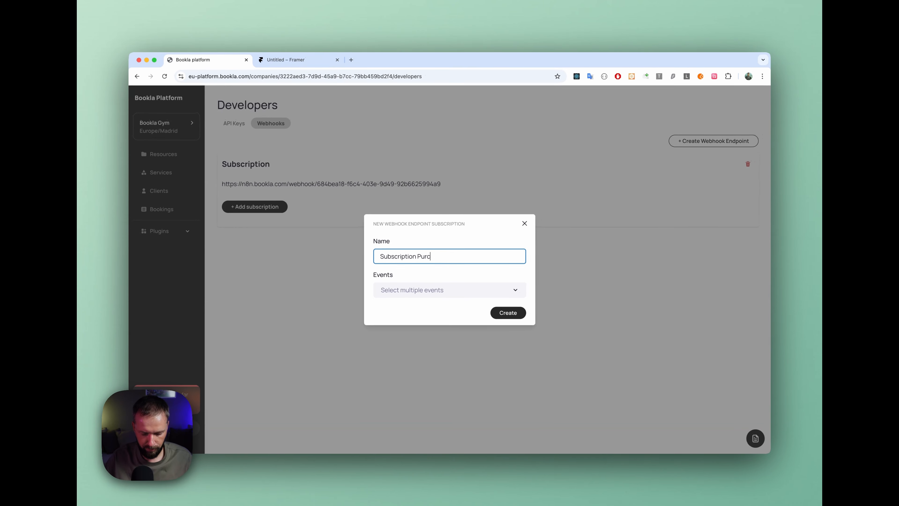
pyautogui.write('hased')
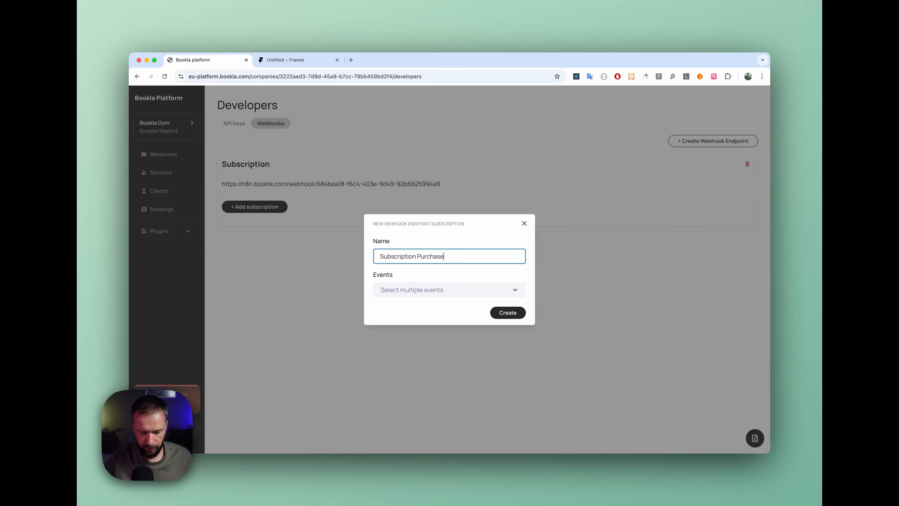
pyautogui.click(396, 285)
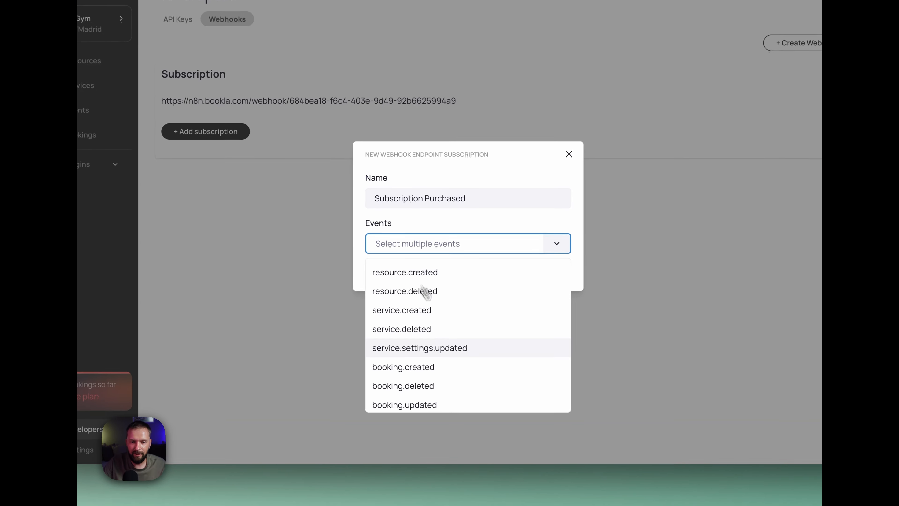
pyautogui.scroll(-3, 467, 331)
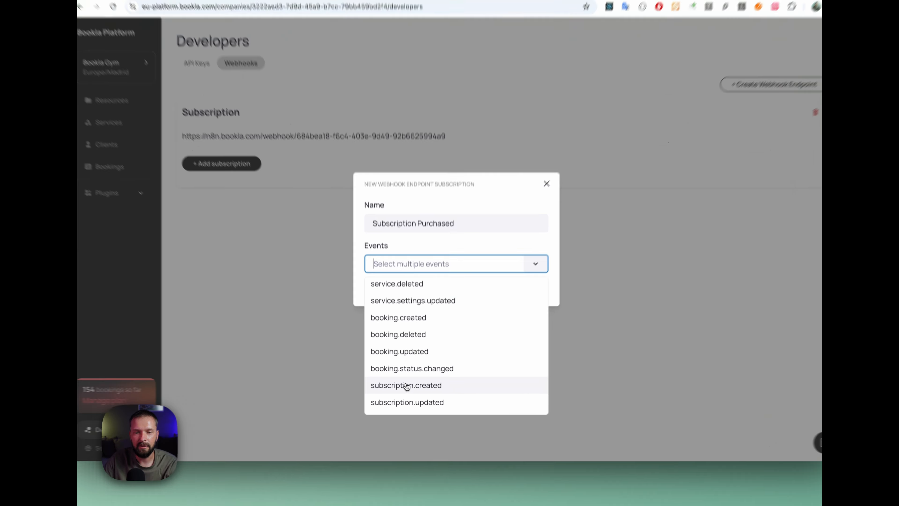
pyautogui.click(405, 391)
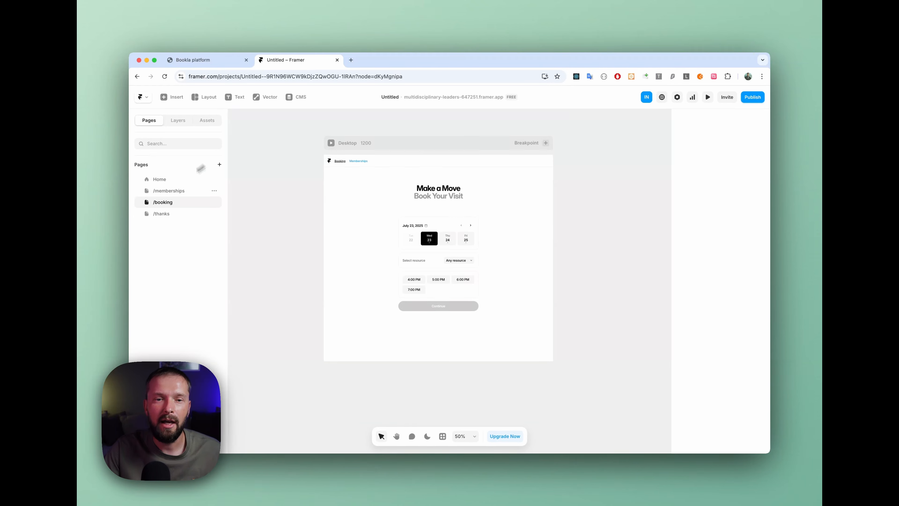
# Step: Switch to Framer, open the /memberships page and select the membership component's preselected subscription ID for editing
pyautogui.click(165, 191)
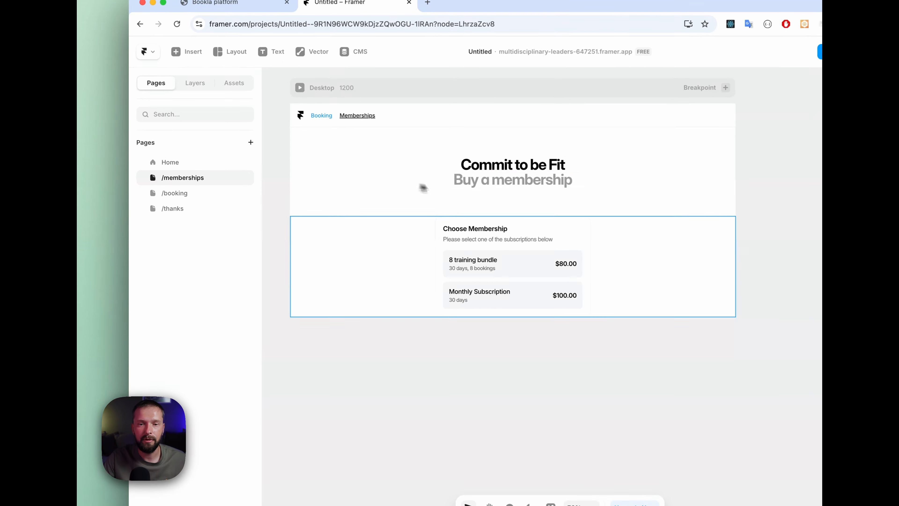
pyautogui.click(478, 294)
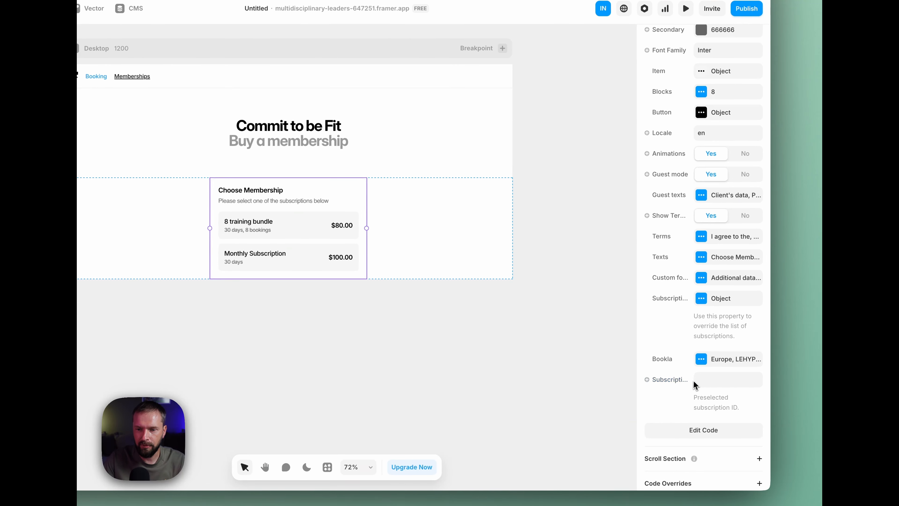
pyautogui.click(706, 380)
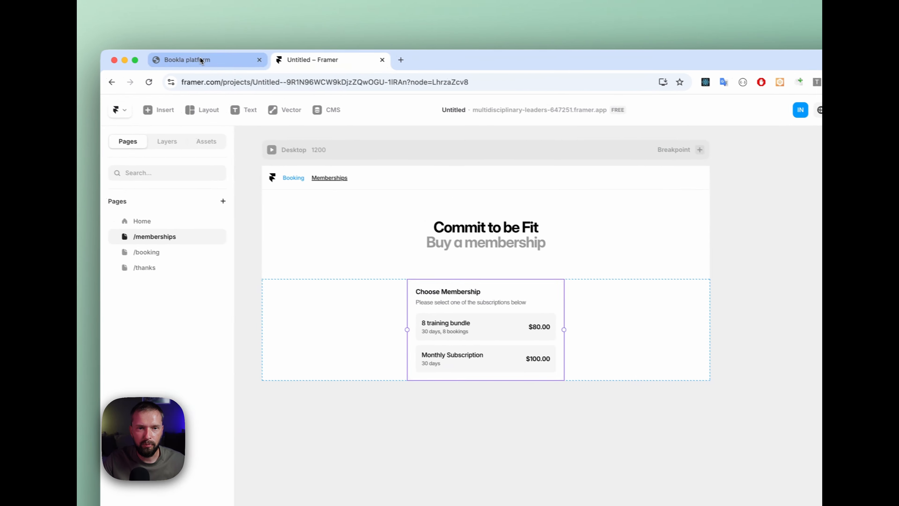
# Step: Switch to the Bookla platform and copy the ID of the 8 training bundle from the subscriptions list
pyautogui.click(200, 57)
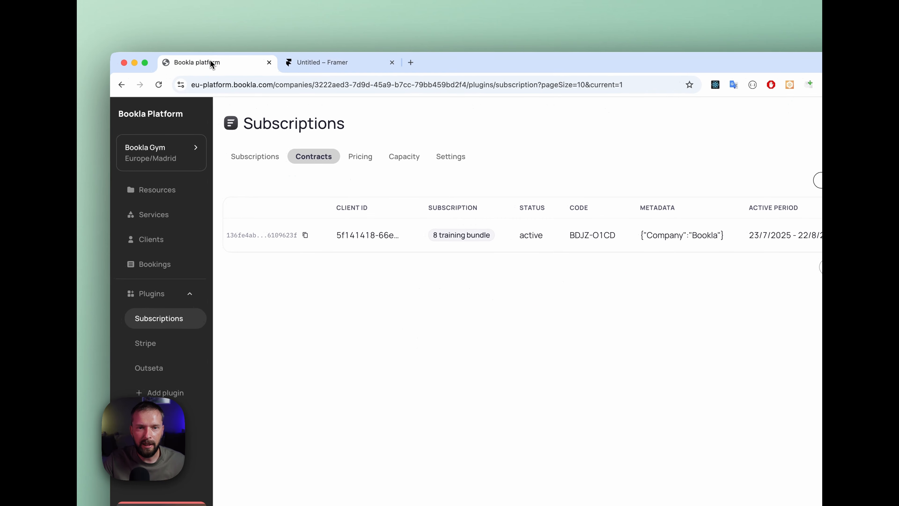
pyautogui.click(272, 160)
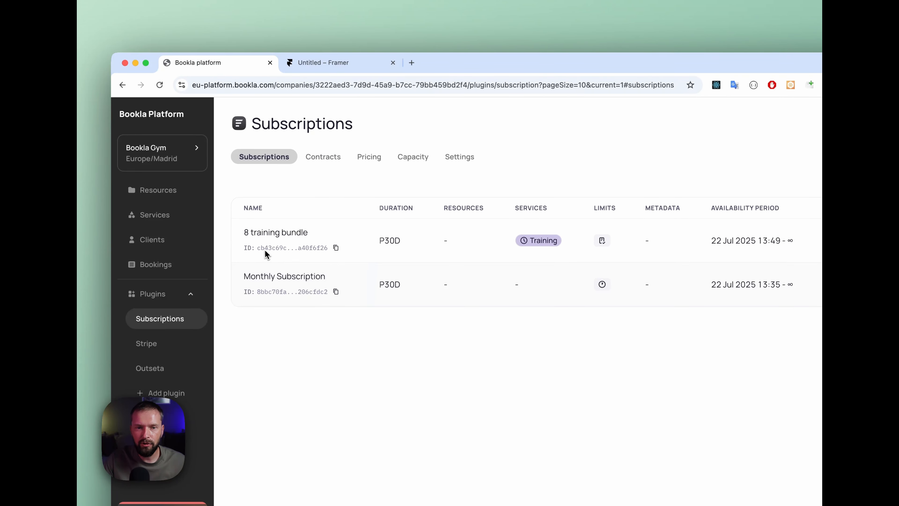
pyautogui.click(336, 248)
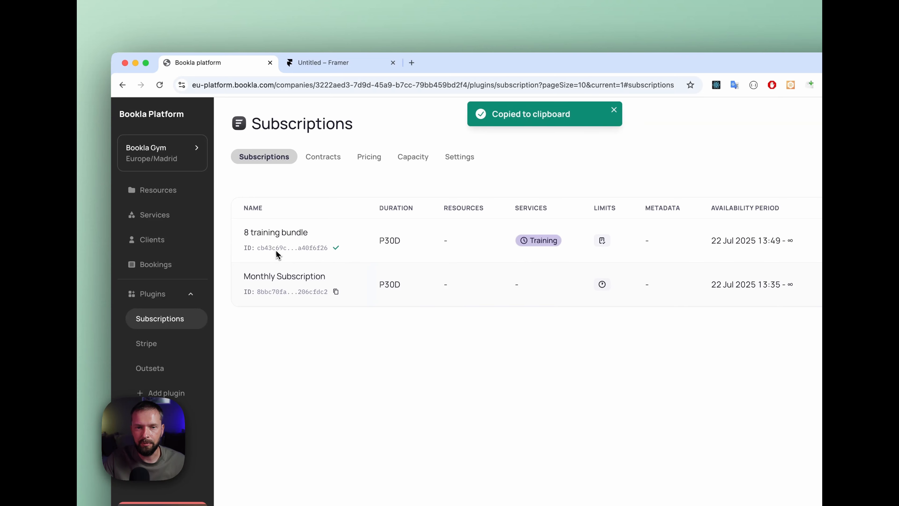
# Step: Return to Framer and set the copied 8 training bundle ID as the membership component's preselected subscription
pyautogui.click(336, 64)
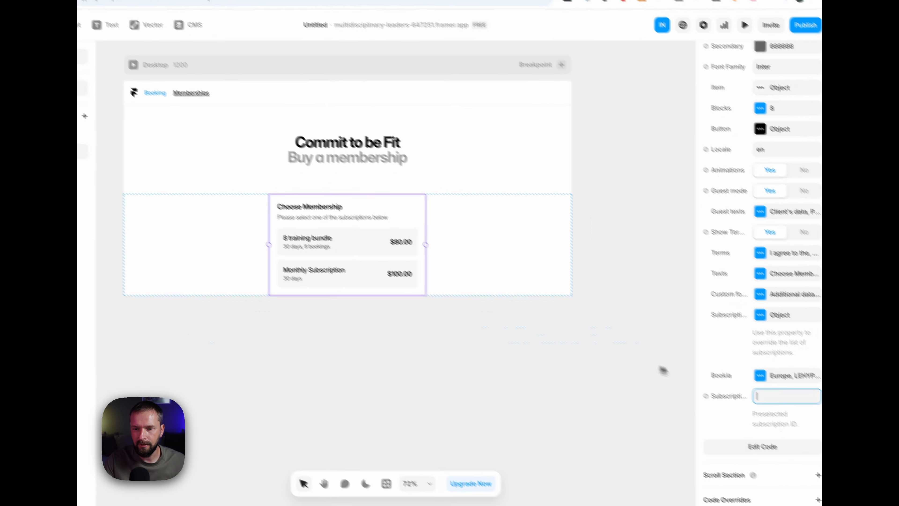
pyautogui.click(761, 395)
pyautogui.hotkey('ctrl', 'v')
pyautogui.press('Return')
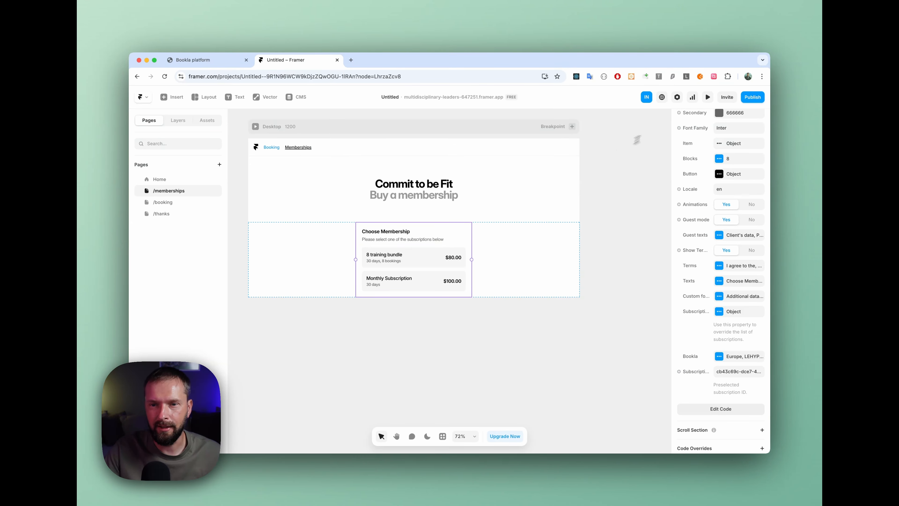
# Step: Preview the memberships page, accept the Terms and Conditions and examine the fields of the client's data form
pyautogui.click(708, 98)
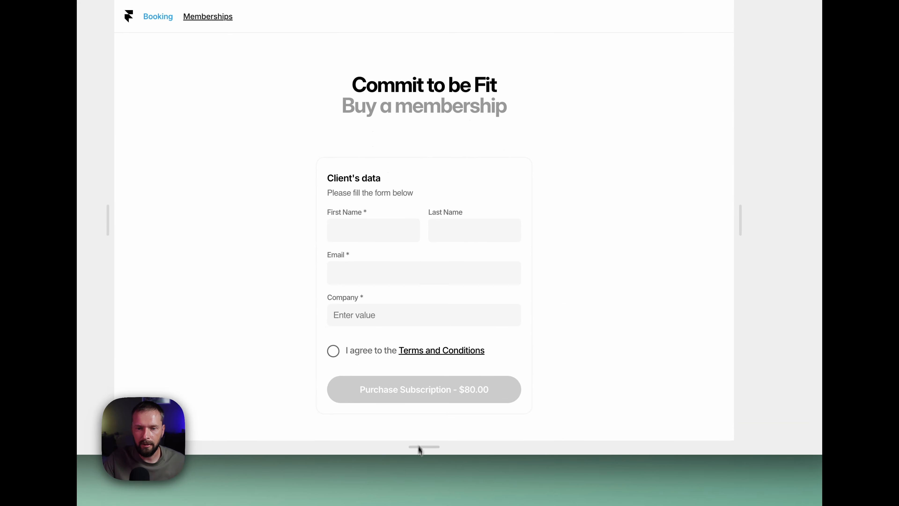
pyautogui.click(352, 231)
pyautogui.click(369, 196)
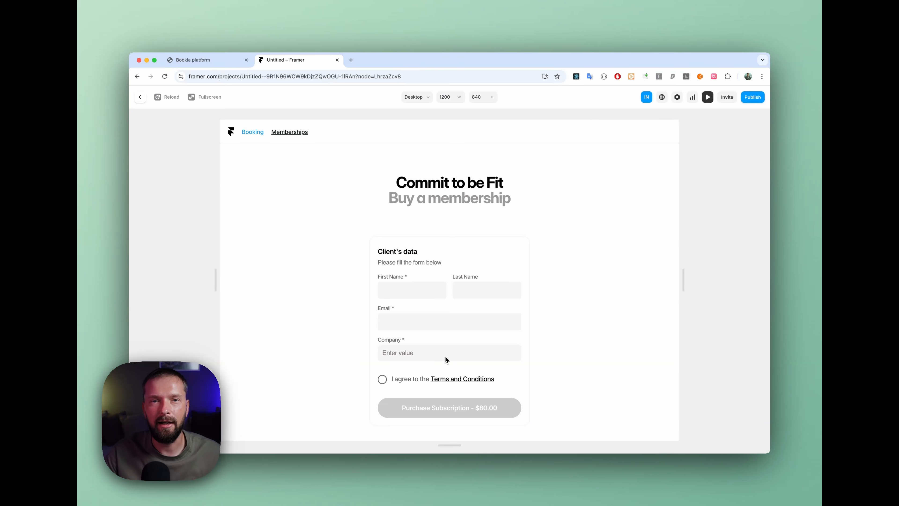
pyautogui.click(382, 379)
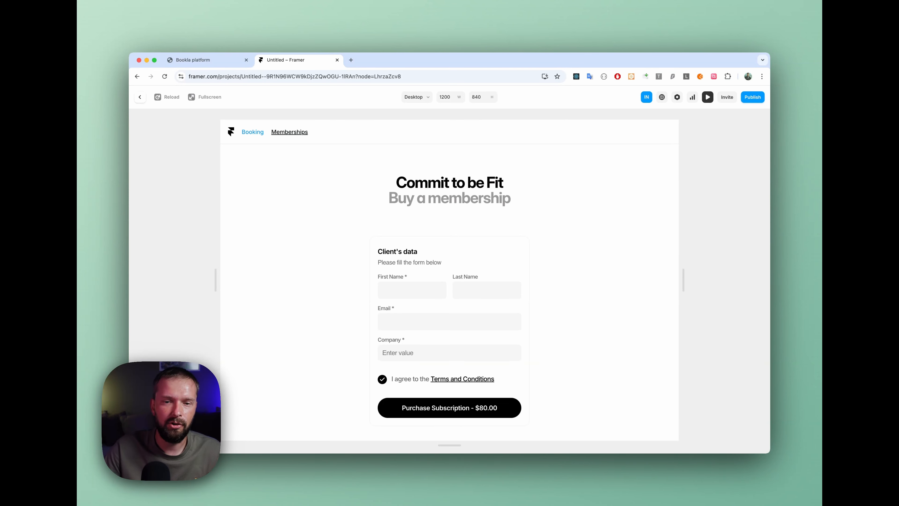
pyautogui.click(403, 288)
pyautogui.click(463, 288)
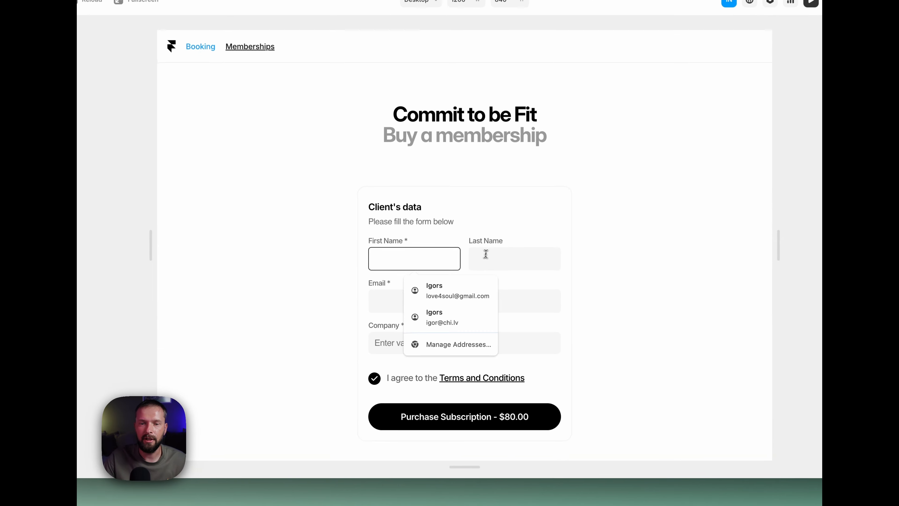
pyautogui.click(389, 296)
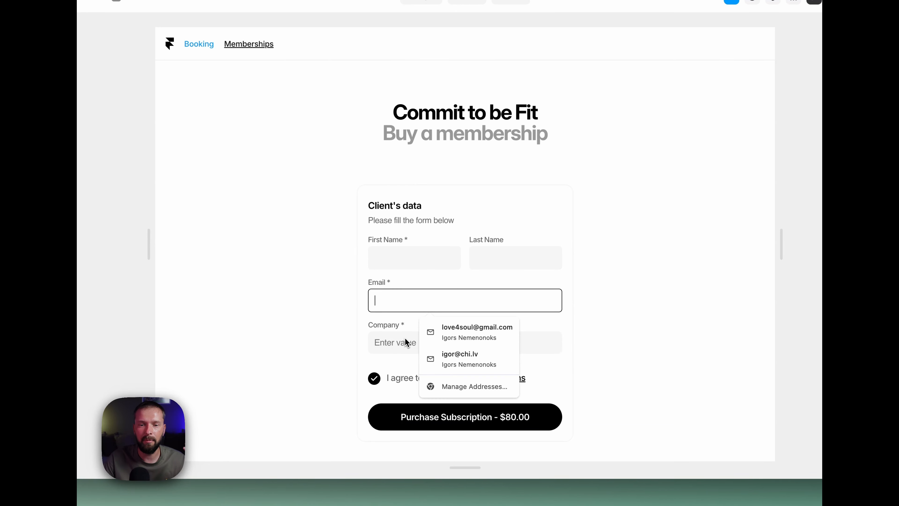
pyautogui.click(396, 327)
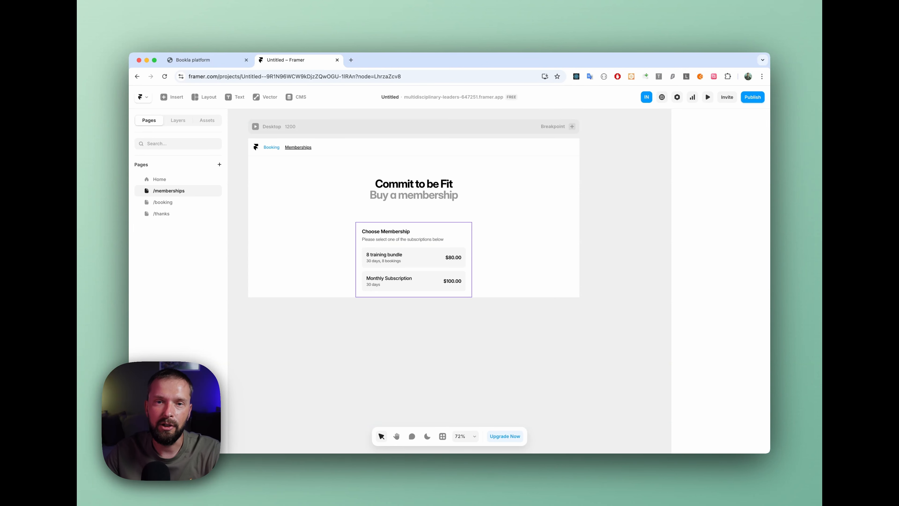
# Step: Clear the preselected subscription ID of the membership component
pyautogui.click(411, 260)
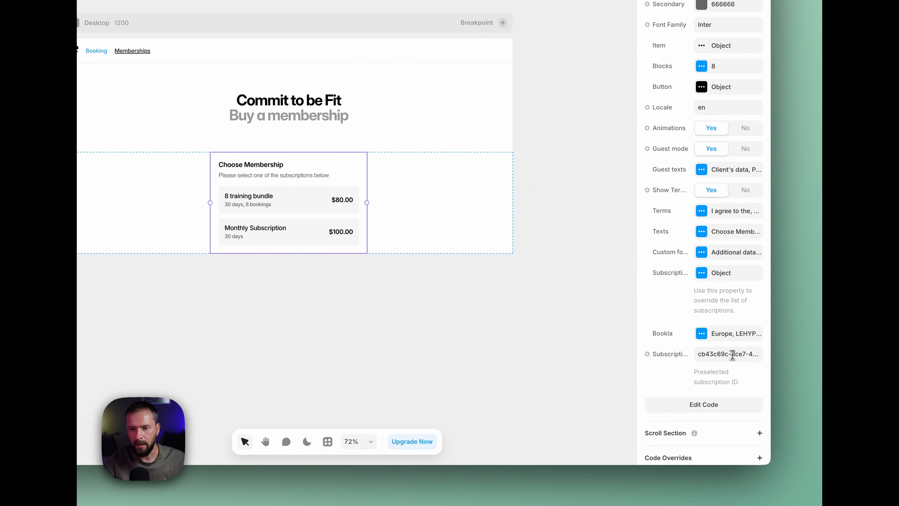
pyautogui.click(732, 355)
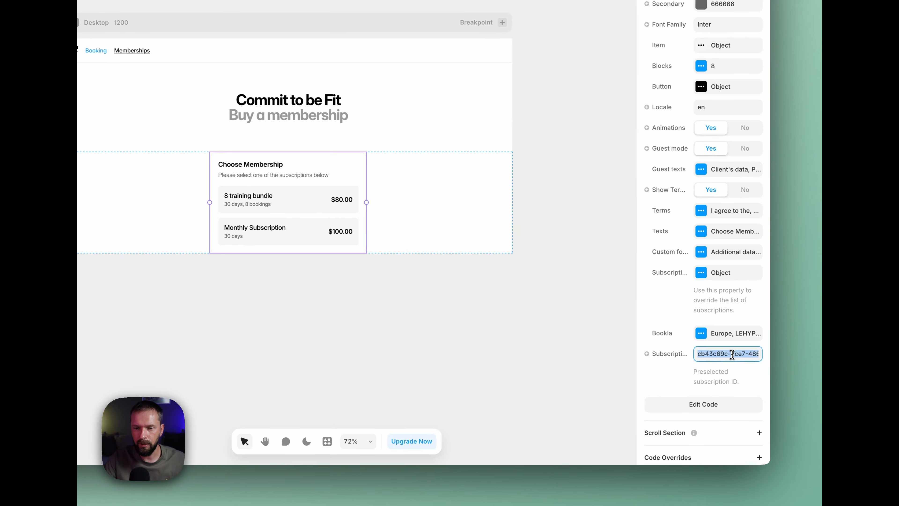
pyautogui.press('BackSpace')
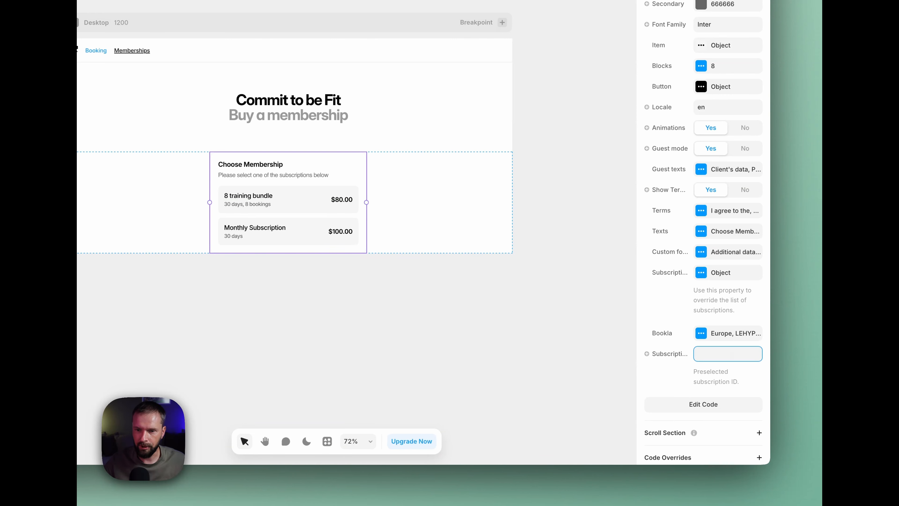
pyautogui.click(676, 382)
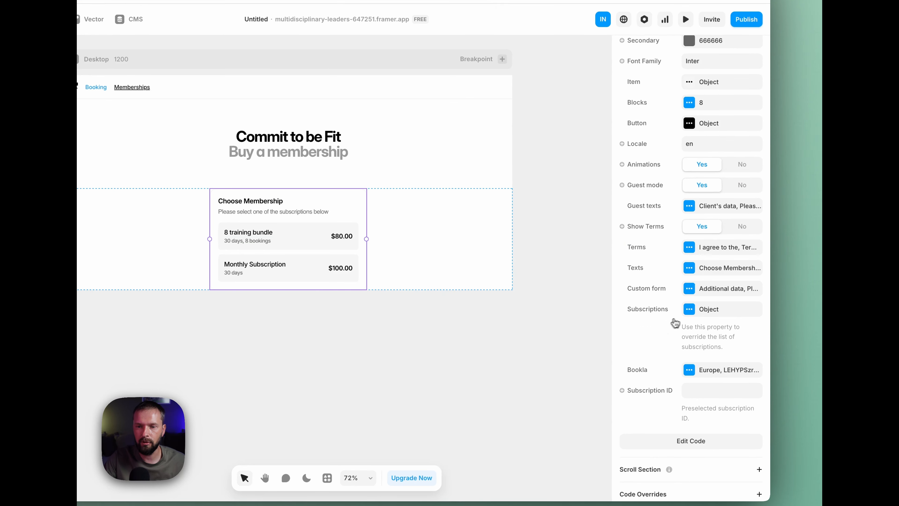
# Step: Add an item to the component's Subscriptions override list and give it the 8 training bundle's ID
pyautogui.click(689, 309)
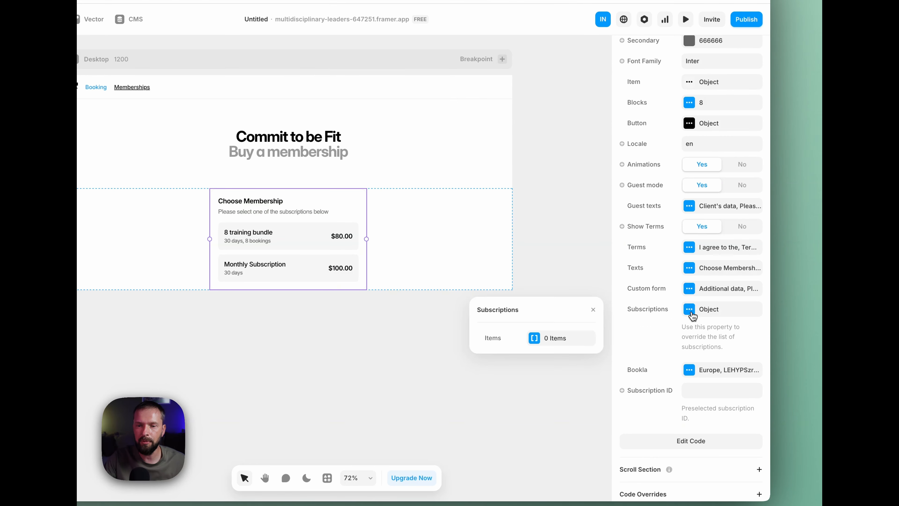
pyautogui.click(542, 340)
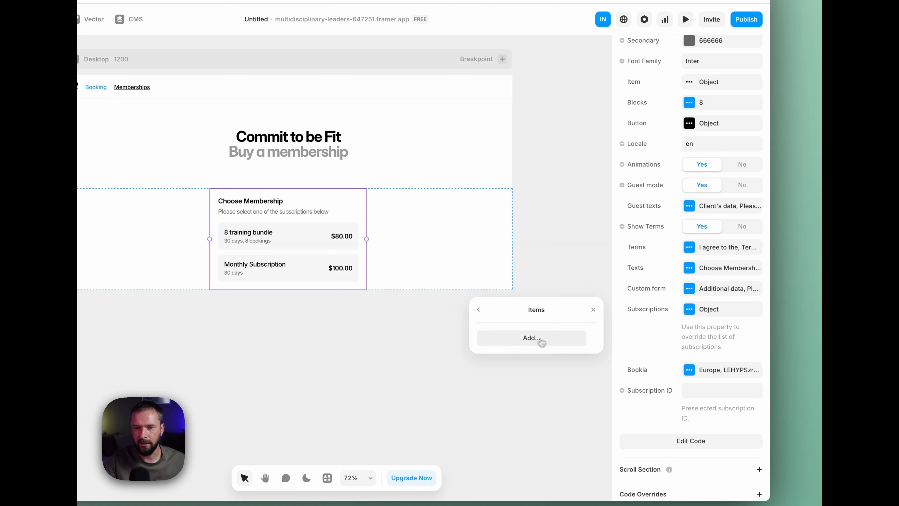
pyautogui.click(527, 341)
pyautogui.click(529, 340)
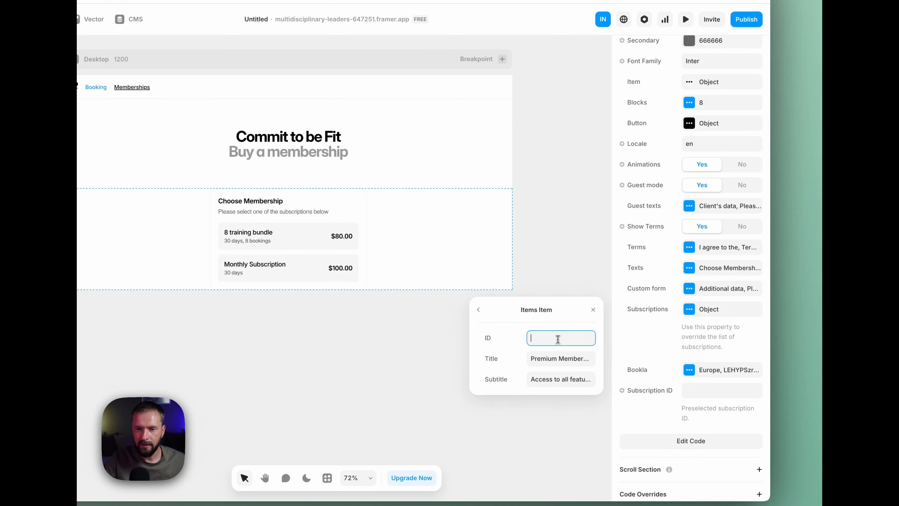
pyautogui.hotkey('ctrl', 'v')
# Step: Compare the override item's Title with the 8 training bundle's name on the Bookla platform
pyautogui.click(546, 359)
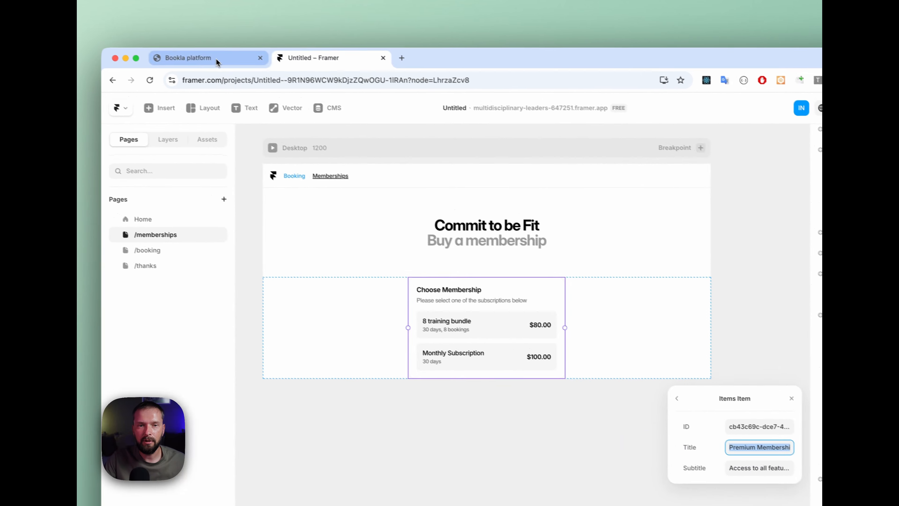
pyautogui.click(215, 57)
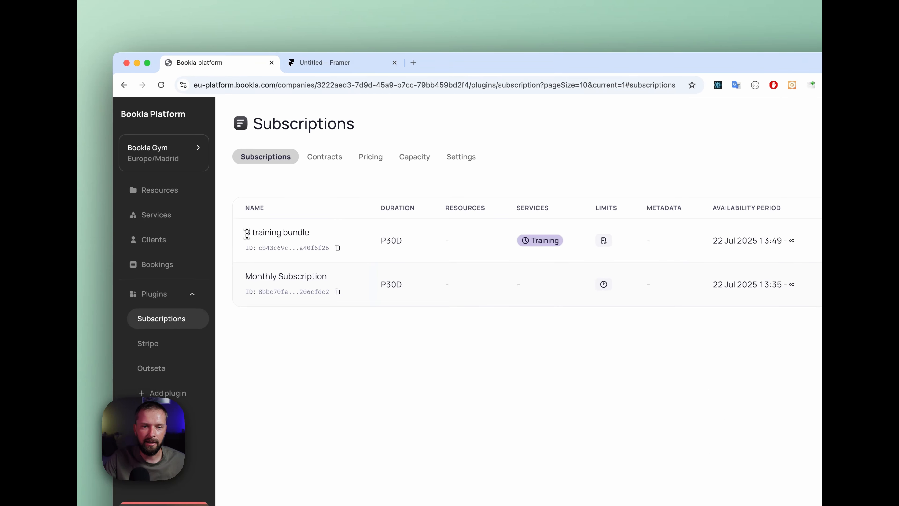
pyautogui.moveTo(246, 233); pyautogui.dragTo(313, 235)
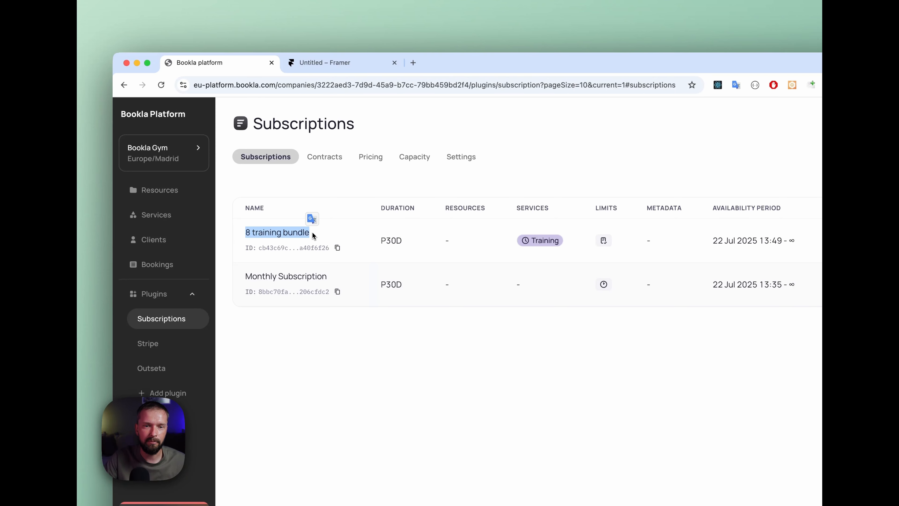
pyautogui.click(312, 64)
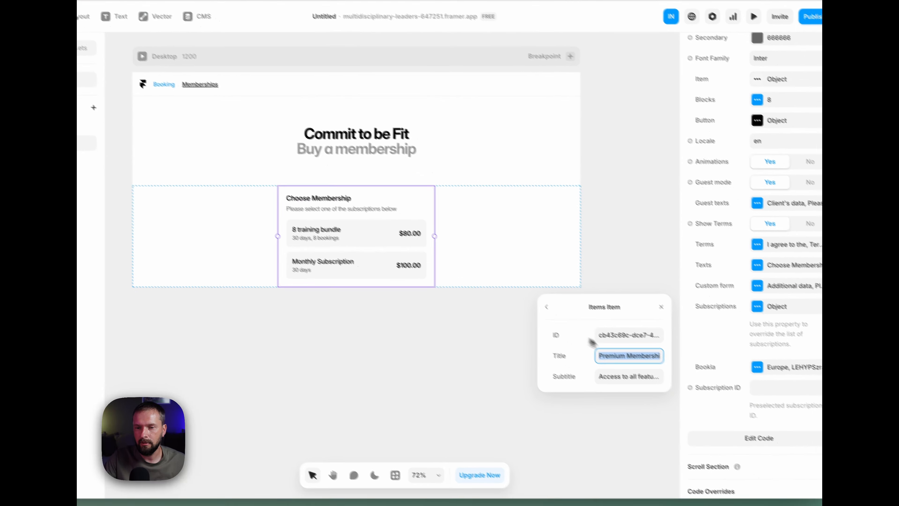
pyautogui.moveTo(580, 342); pyautogui.dragTo(657, 344)
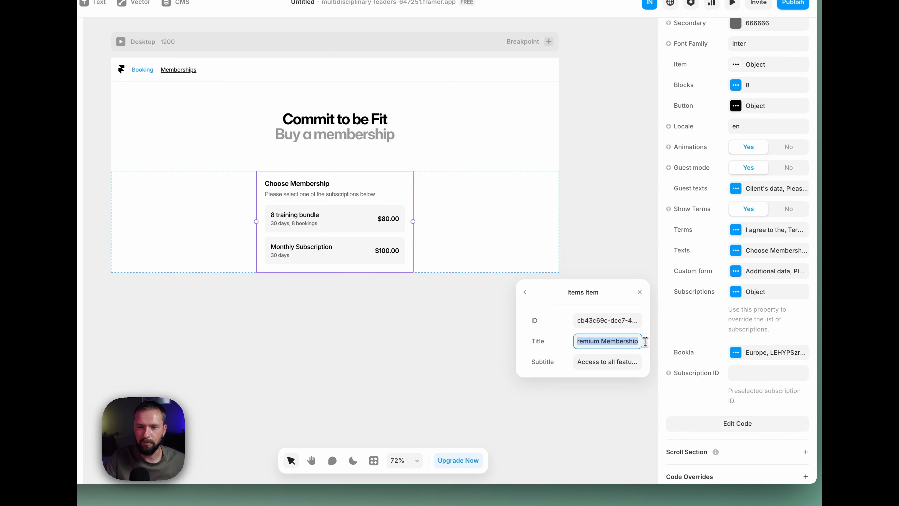
# Step: Examine the override item's Subtitle text and close the Subscriptions items
pyautogui.click(592, 364)
pyautogui.click(581, 362)
pyautogui.moveTo(576, 363); pyautogui.dragTo(654, 362)
pyautogui.click(637, 364)
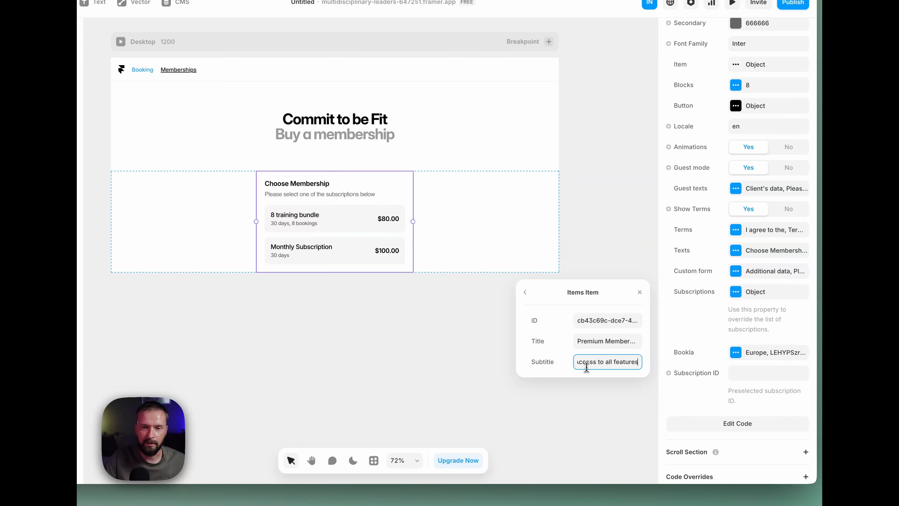
pyautogui.click(528, 293)
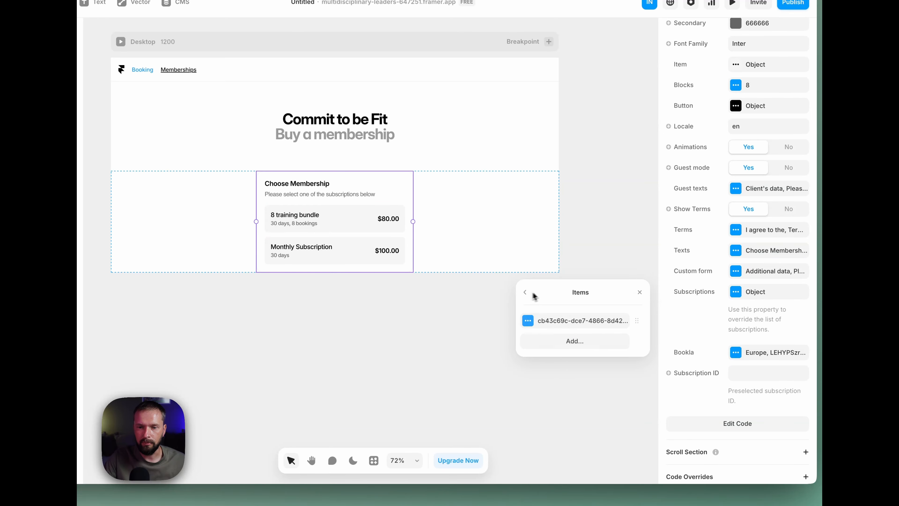
pyautogui.click(641, 292)
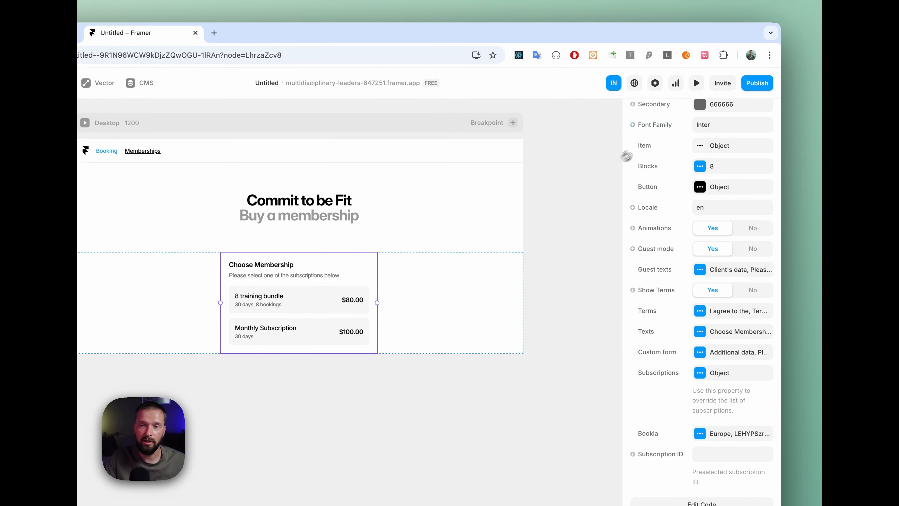
# Step: Preview the memberships page and compare the offered membership with the subscriptions on the Bookla platform
pyautogui.click(768, 56)
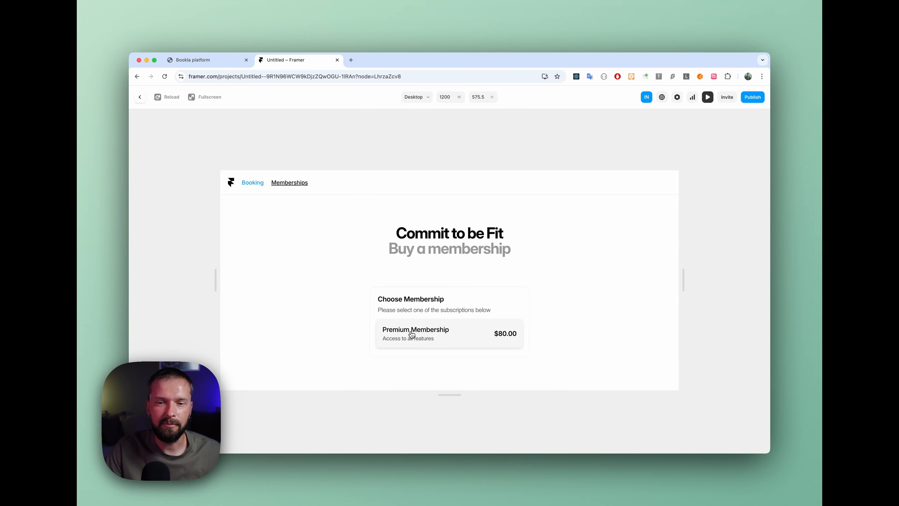
pyautogui.click(209, 61)
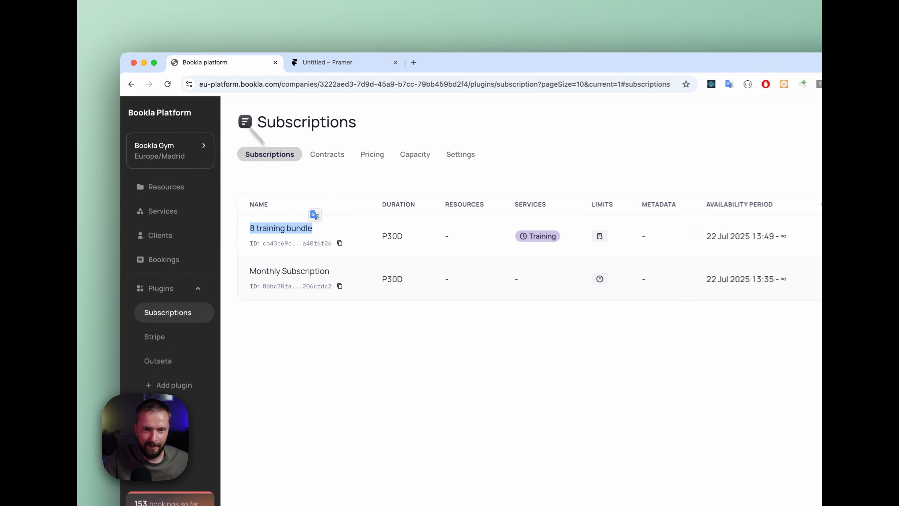
pyautogui.click(356, 64)
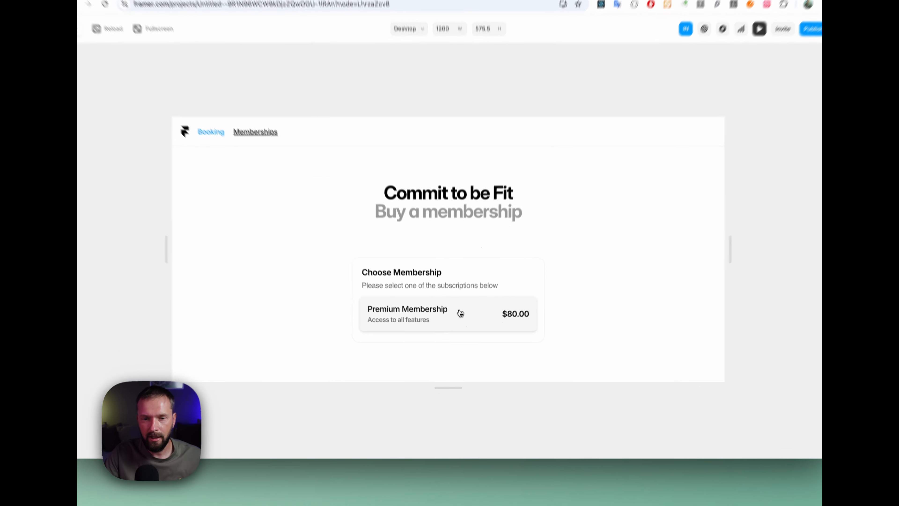
# Step: Choose Premium Membership in the preview, enlarge the preview to examine its purchase form, and return to the membership list
pyautogui.click(458, 337)
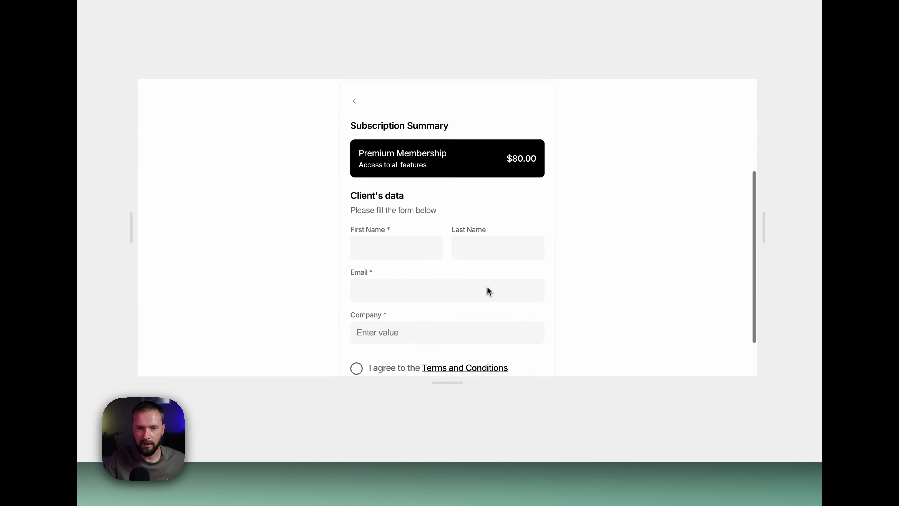
pyautogui.scroll(-3, 485, 305)
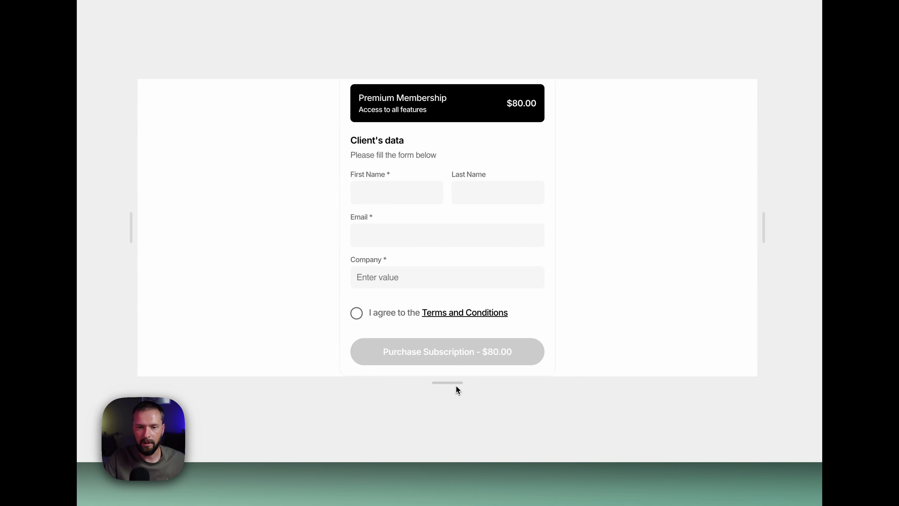
pyautogui.moveTo(456, 385); pyautogui.dragTo(453, 443)
pyautogui.scroll(3, 532, 297)
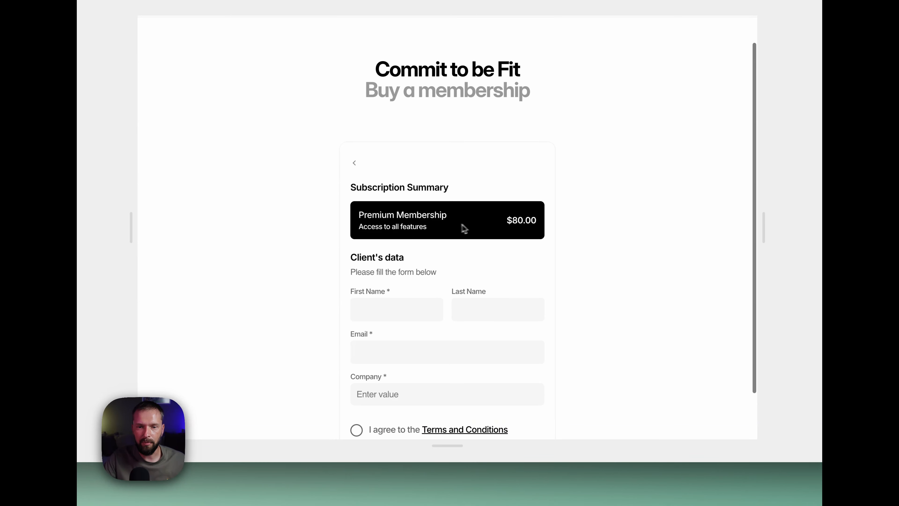
pyautogui.scroll(-3, 513, 223)
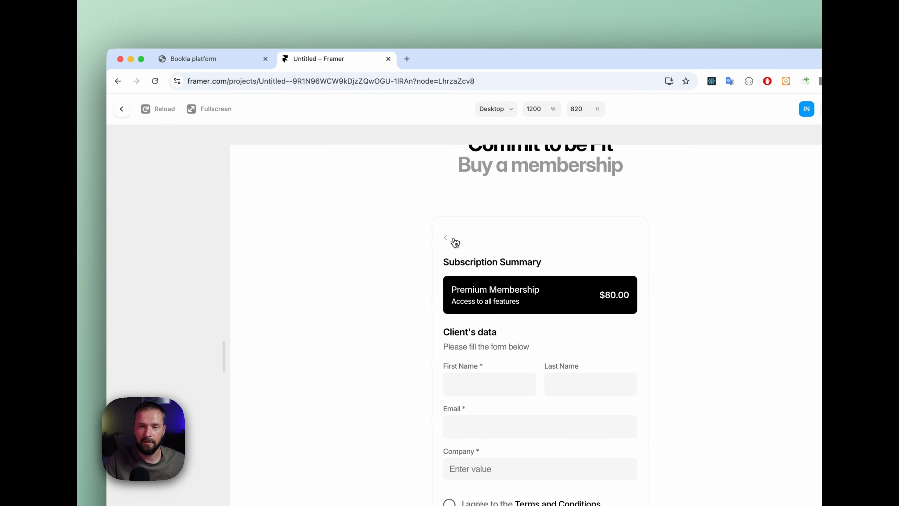
pyautogui.click(358, 109)
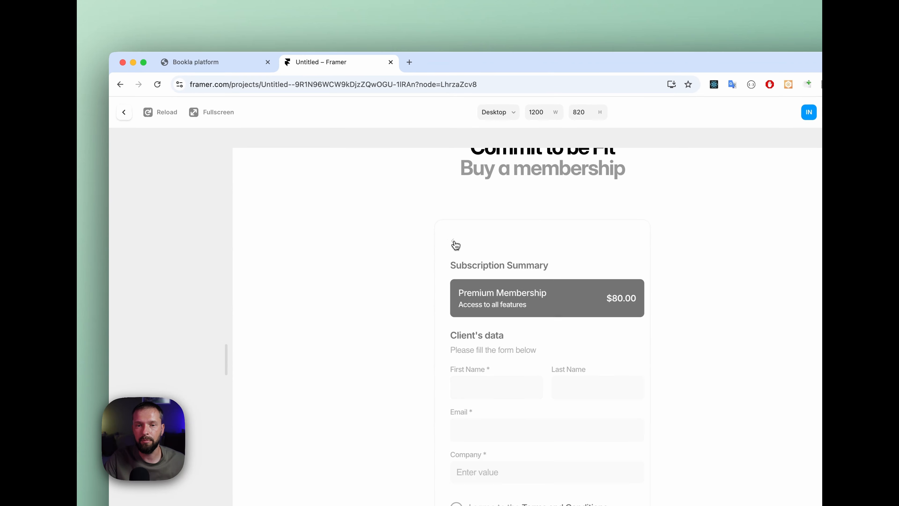
# Step: Copy the Monthly Subscription's ID on the Bookla platform and return to Framer
pyautogui.click(236, 70)
pyautogui.click(334, 292)
pyautogui.click(325, 64)
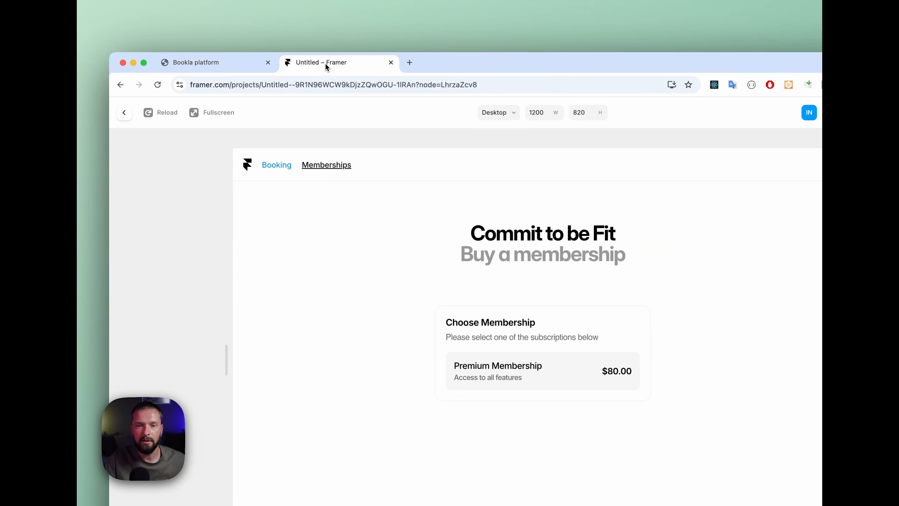
# Step: Add a second item to the component's Subscriptions override list and give it the copied subscription ID
pyautogui.click(124, 112)
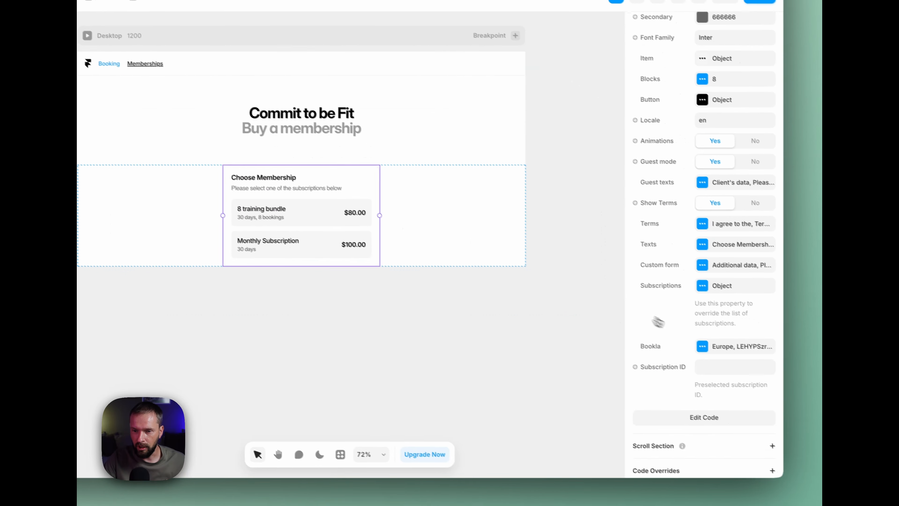
pyautogui.click(702, 286)
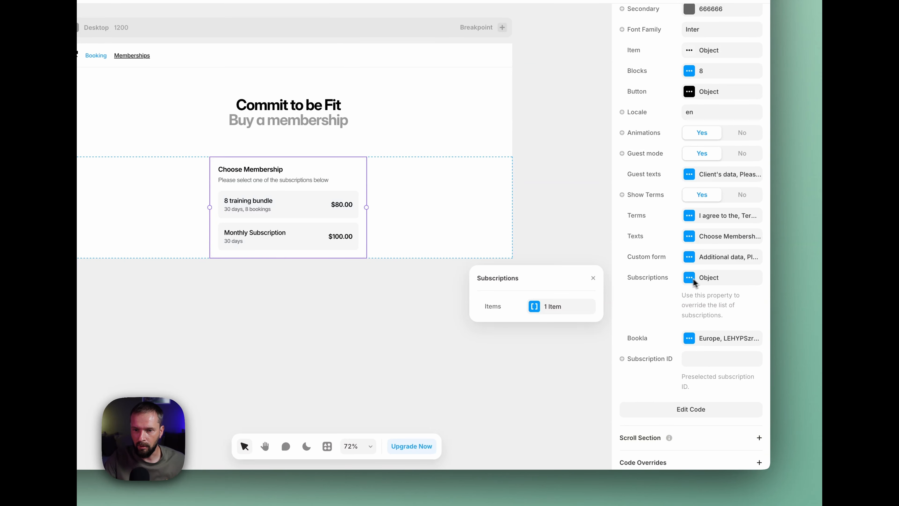
pyautogui.click(554, 307)
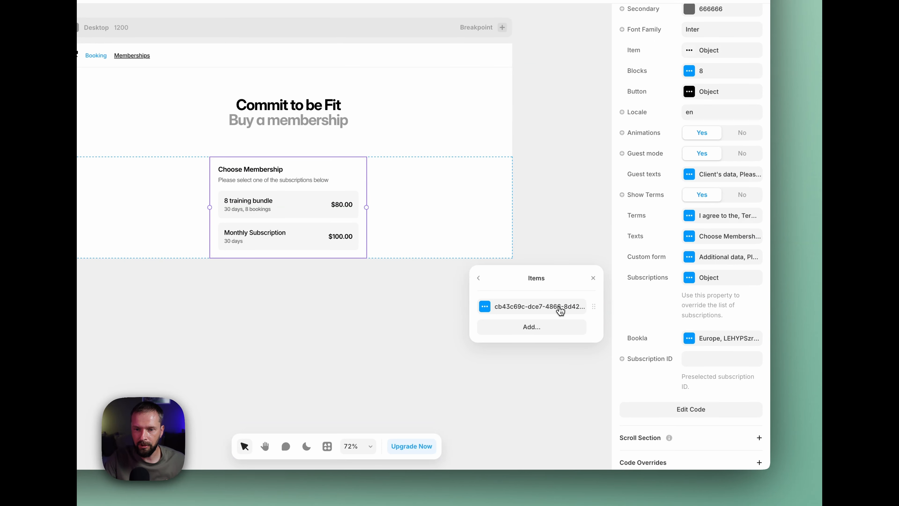
pyautogui.click(537, 327)
pyautogui.click(563, 308)
pyautogui.hotkey('ctrl', 'v')
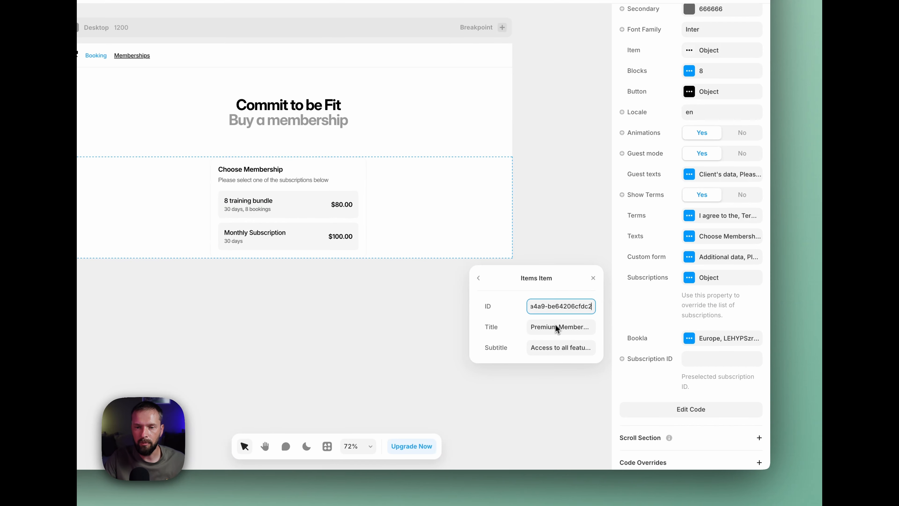
# Step: Set the new item's Title to "Day-time Subscription" and its Subtitle to "Some Description", then close the item
pyautogui.click(551, 328)
pyautogui.write('Day-ti')
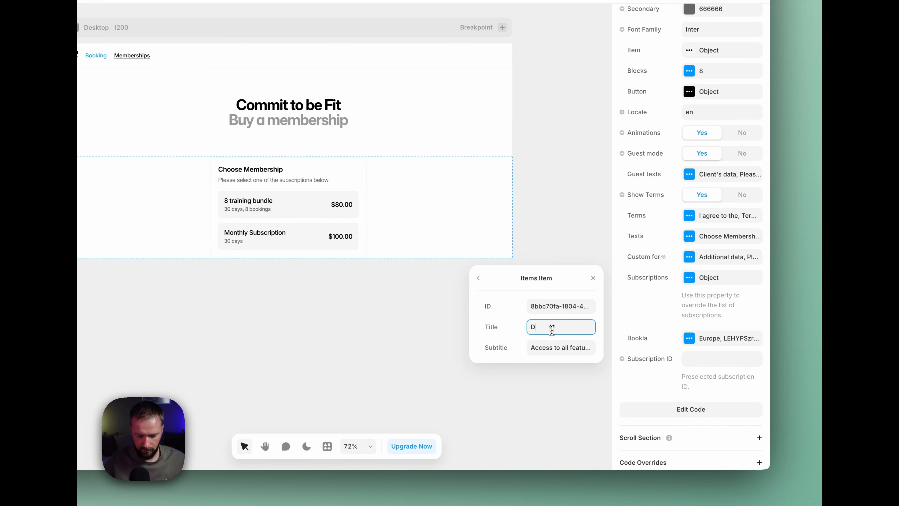
pyautogui.write('me Subsc')
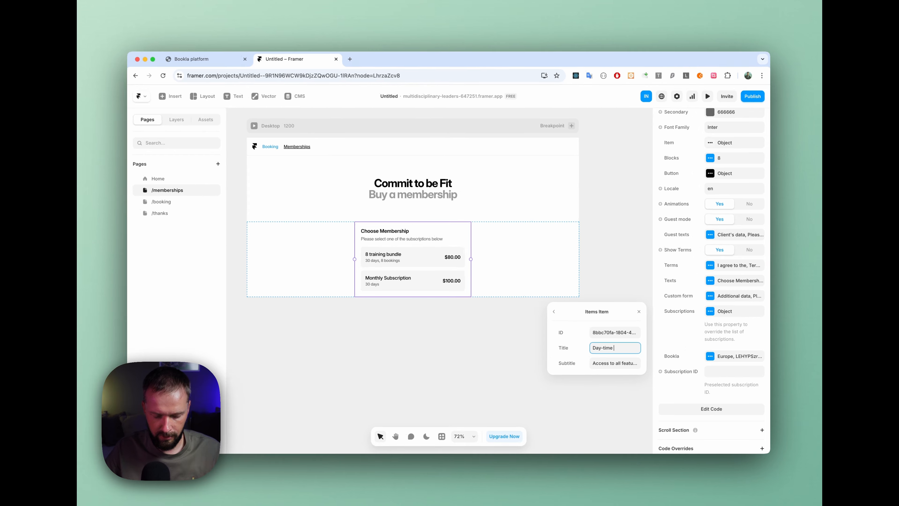
pyautogui.write('ription')
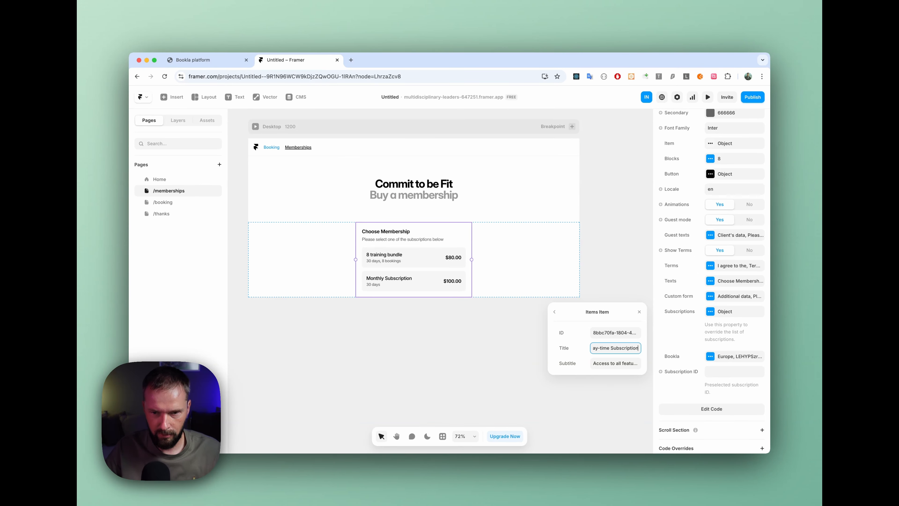
pyautogui.click(616, 364)
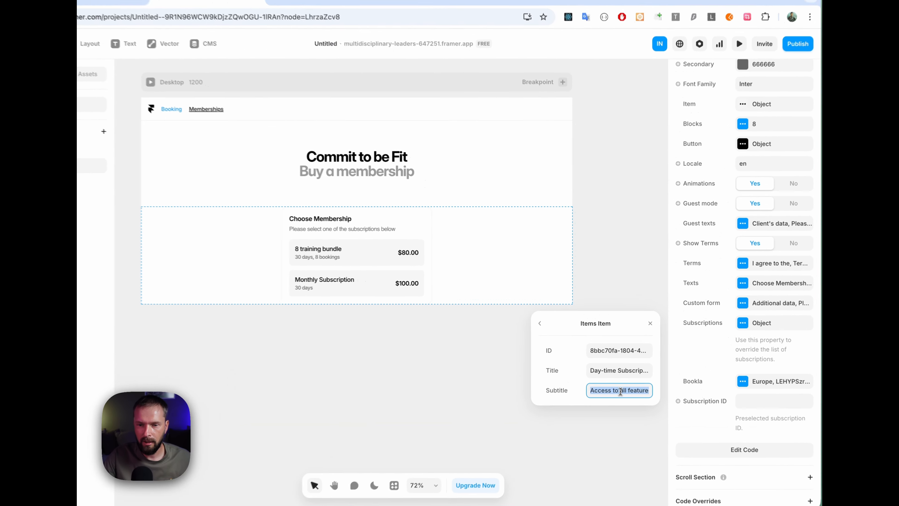
pyautogui.write('Some Description')
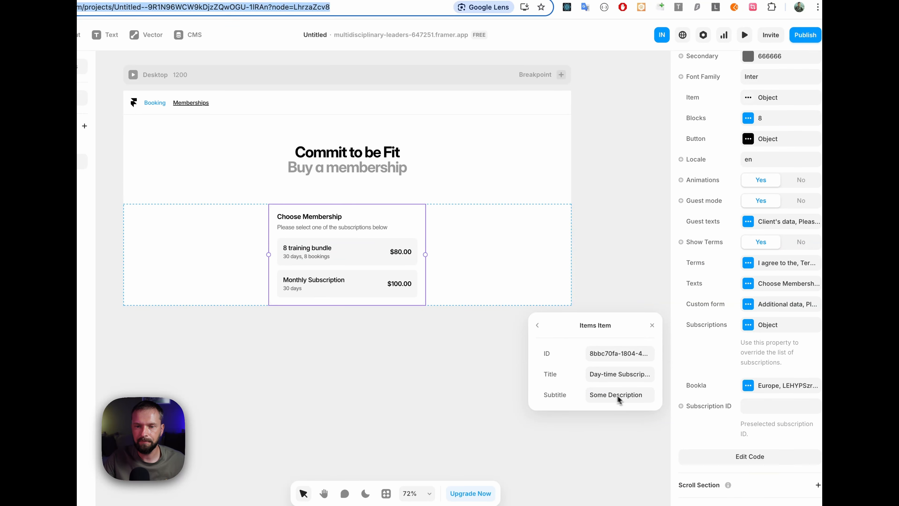
pyautogui.click(472, 357)
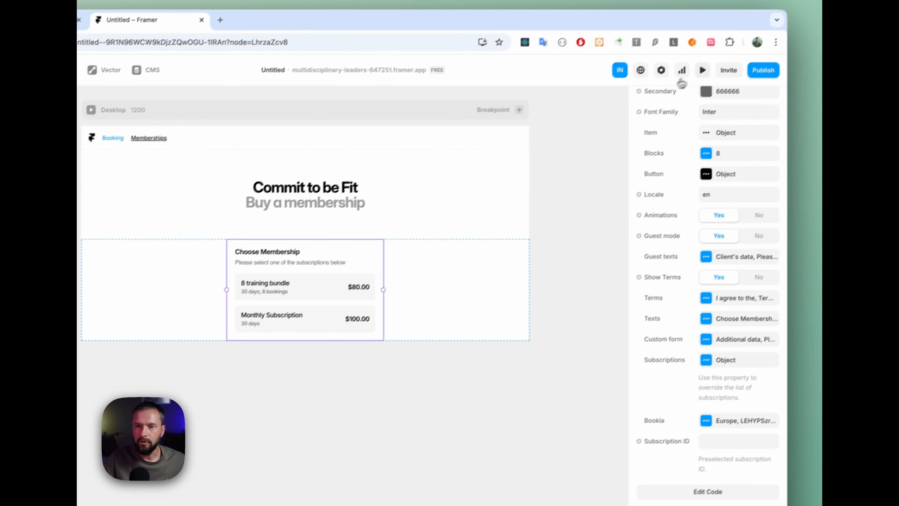
# Step: Preview the memberships page to check both overridden memberships, then leave the preview
pyautogui.click(744, 35)
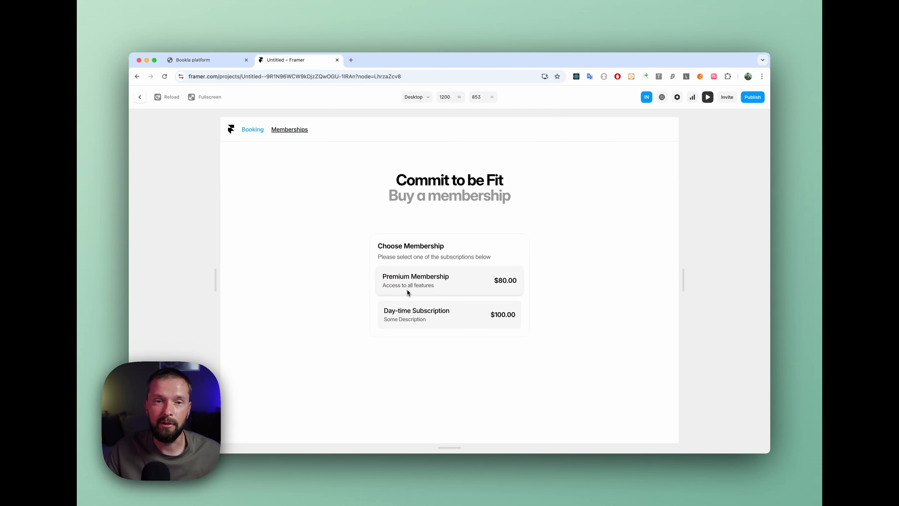
pyautogui.click(141, 97)
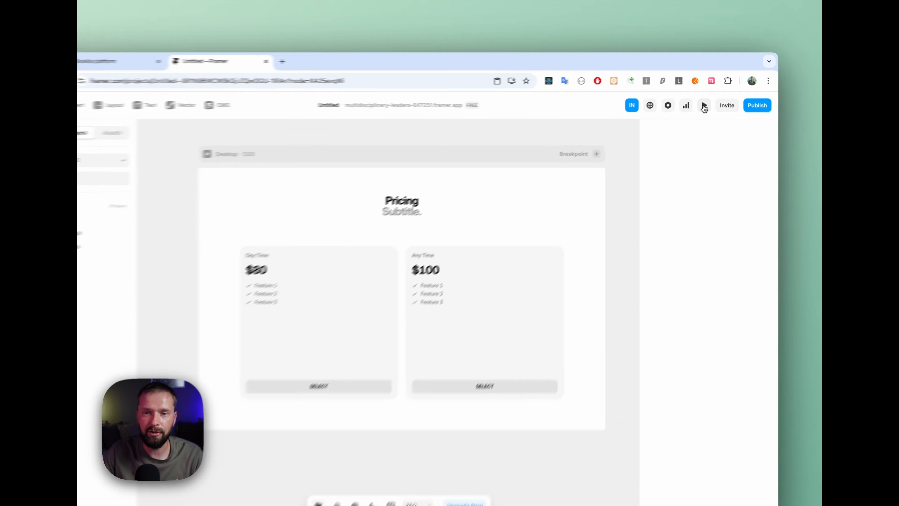
# Step: Preview the /membership2 pricing page, selecting the Day Time and Any Time plans in turn to check the client's data form
pyautogui.click(704, 106)
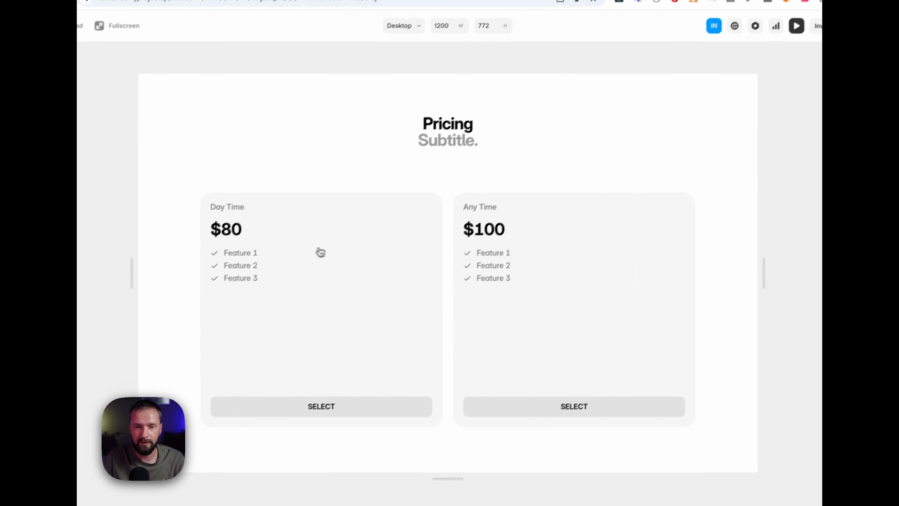
pyautogui.click(350, 400)
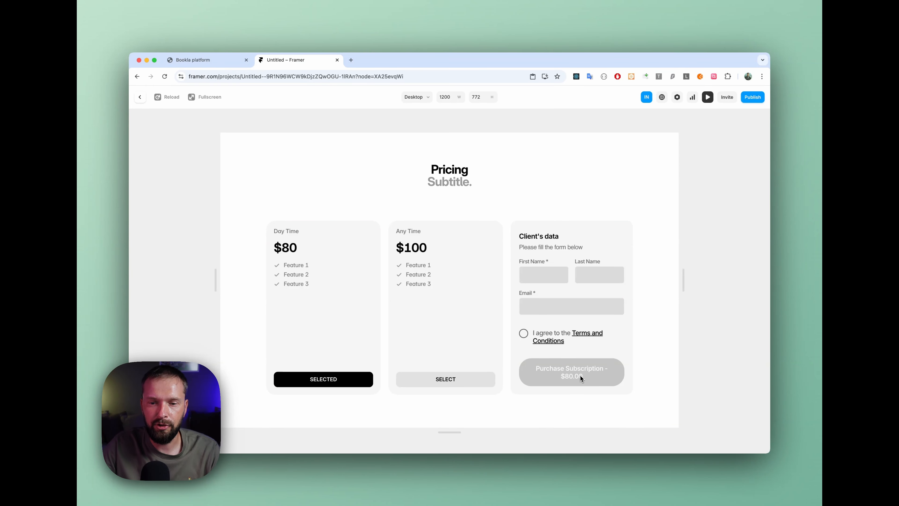
pyautogui.click(357, 376)
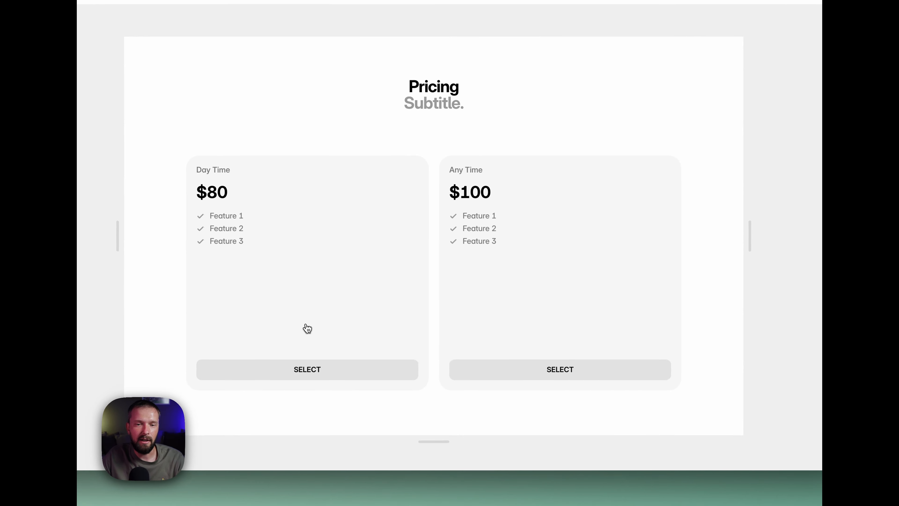
pyautogui.click(580, 370)
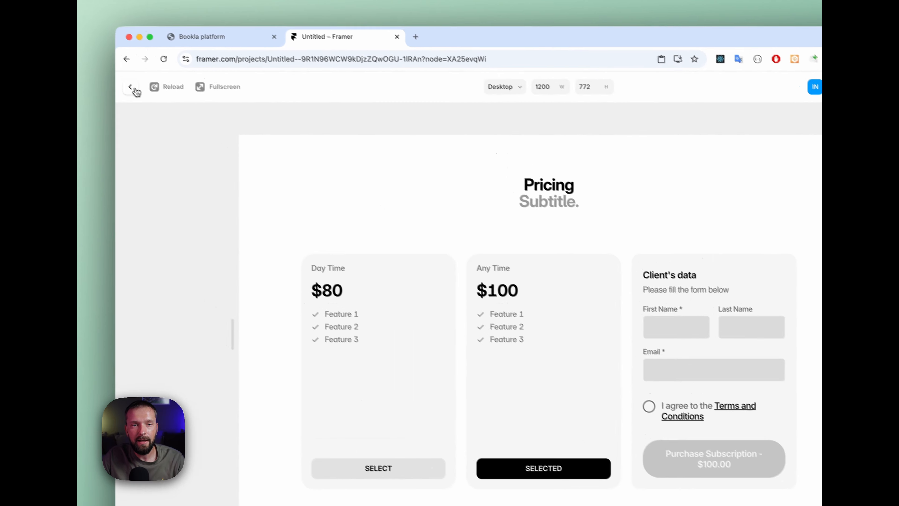
pyautogui.click(135, 89)
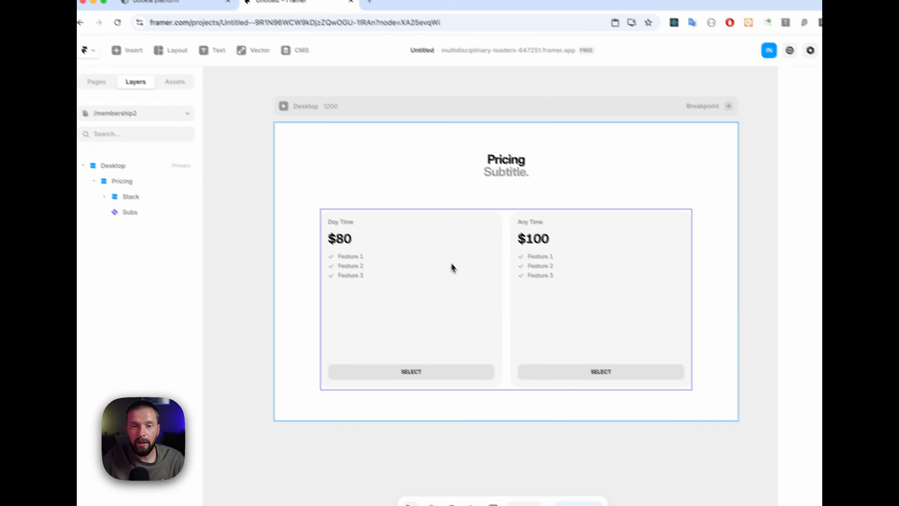
# Step: Open the Subs component for editing and examine its primary variant, Variant 2 and Variant 3 with their connections
pyautogui.click(435, 251)
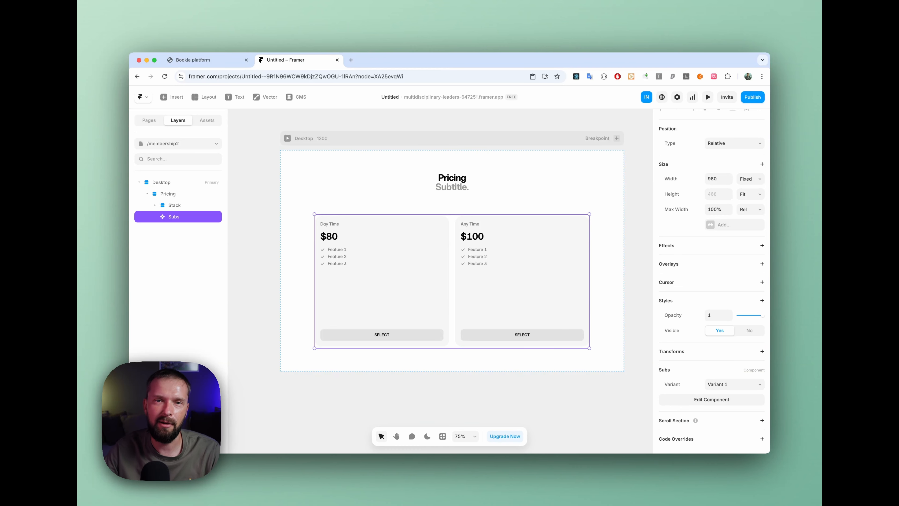
pyautogui.doubleClick(439, 226)
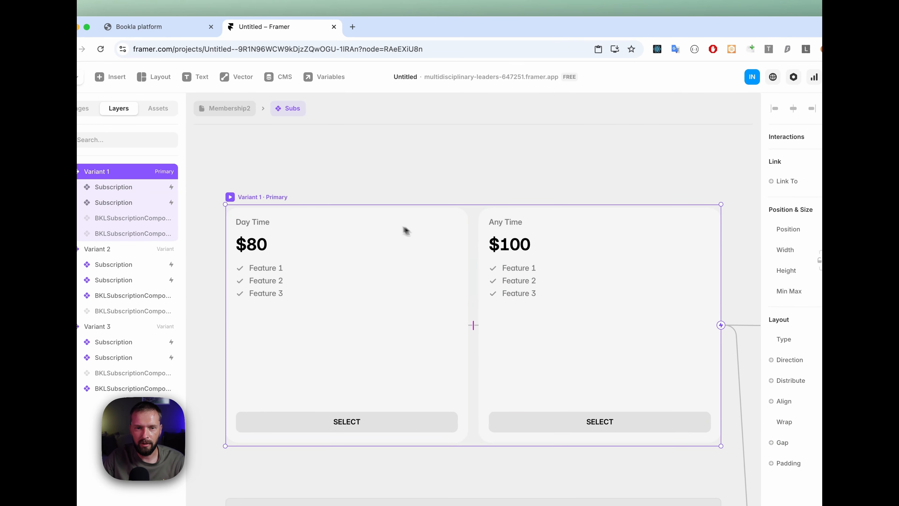
pyautogui.scroll(1, 367, 198)
pyautogui.scroll(-5, 367, 198)
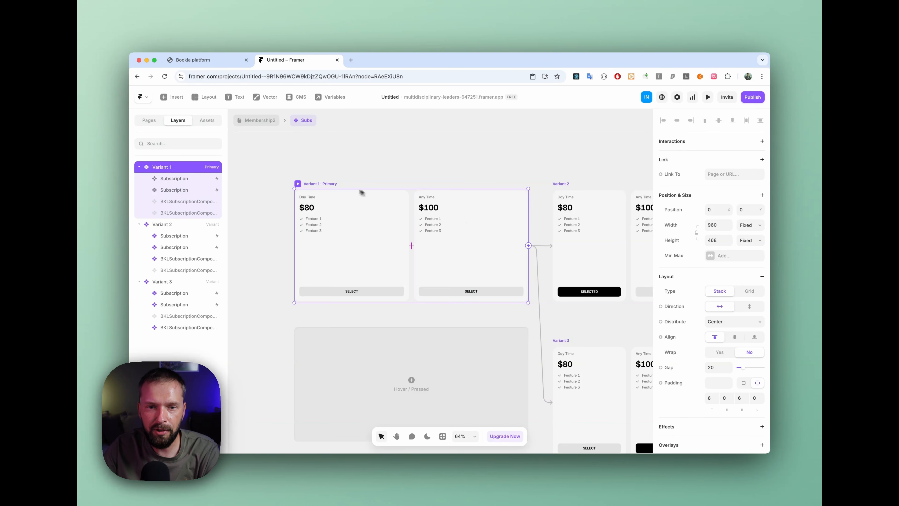
pyautogui.hscroll(10, 325, 184)
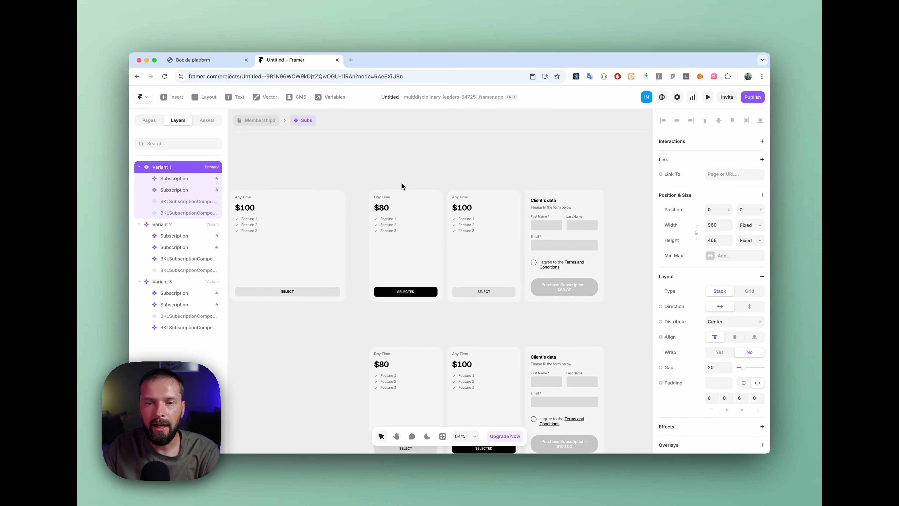
pyautogui.click(328, 182)
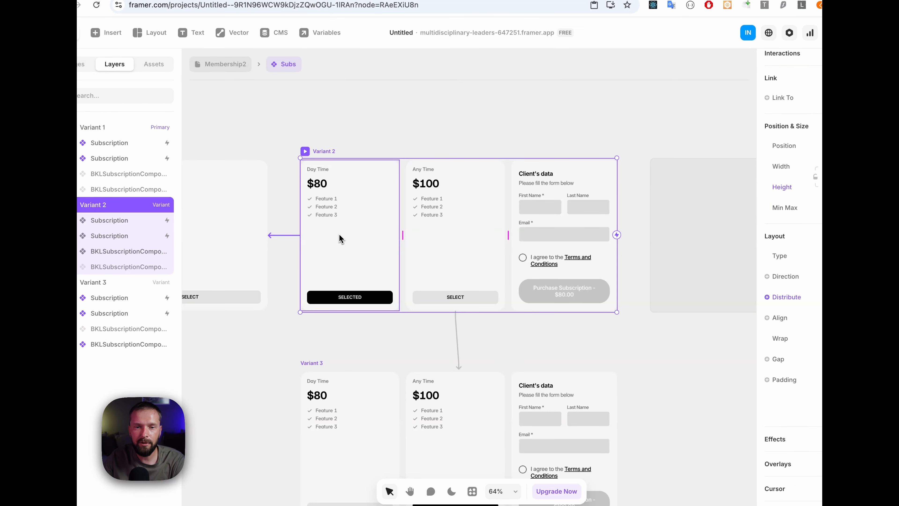
pyautogui.scroll(-4, 340, 238)
pyautogui.click(323, 254)
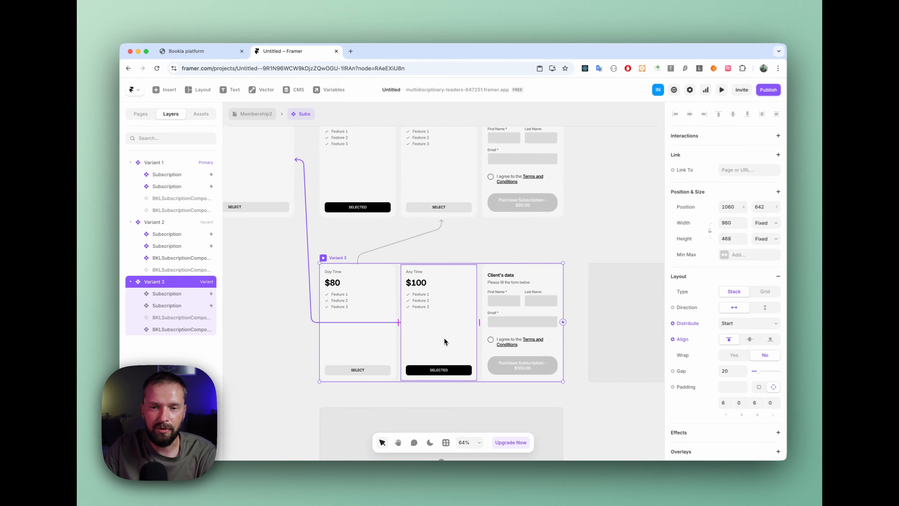
pyautogui.scroll(3, 442, 340)
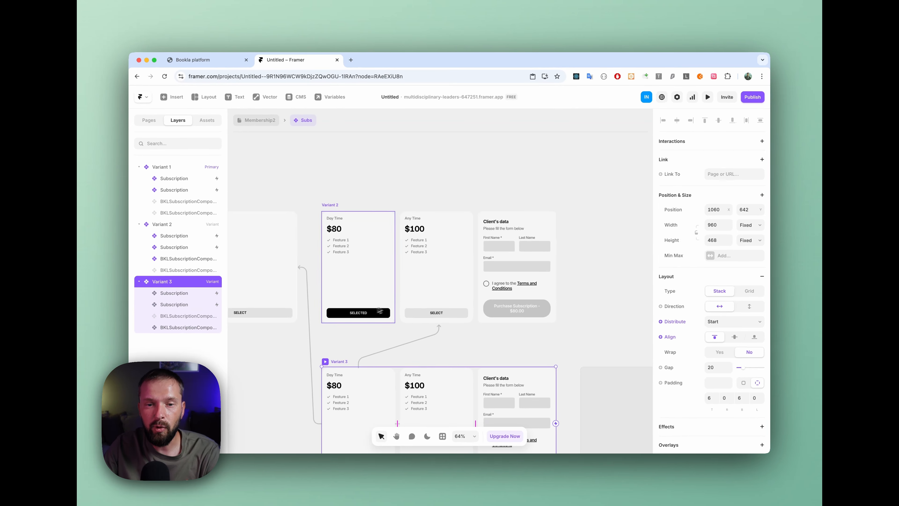
# Step: Select the client's data form in Variant 2 and examine its preselected Subscription ID property
pyautogui.click(506, 238)
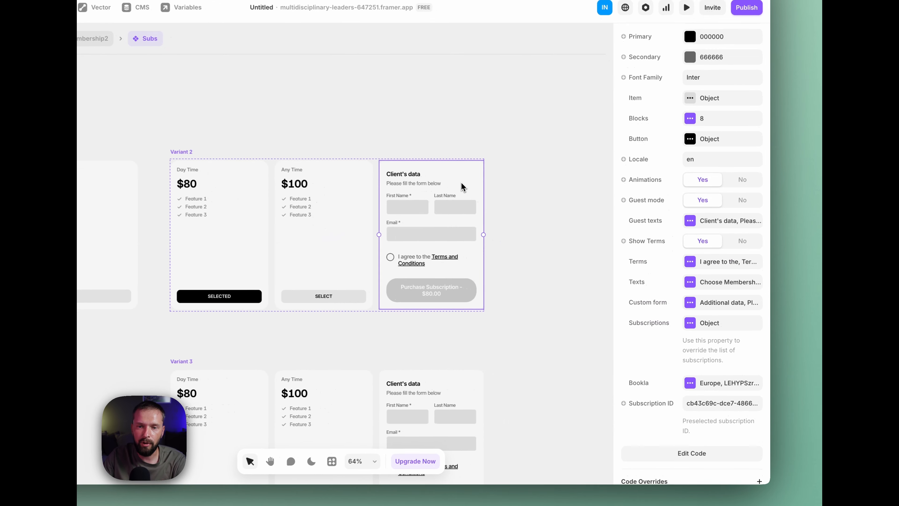
pyautogui.scroll(-1, 694, 349)
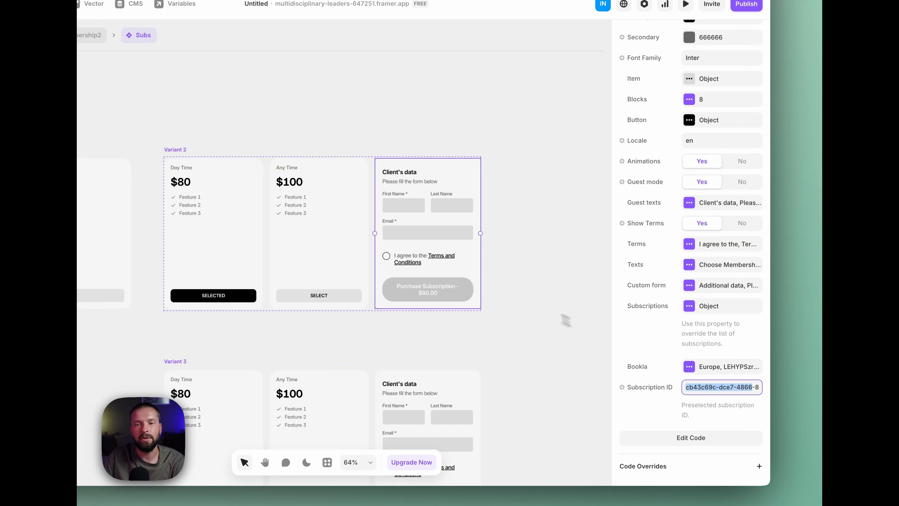
pyautogui.scroll(-5, 566, 320)
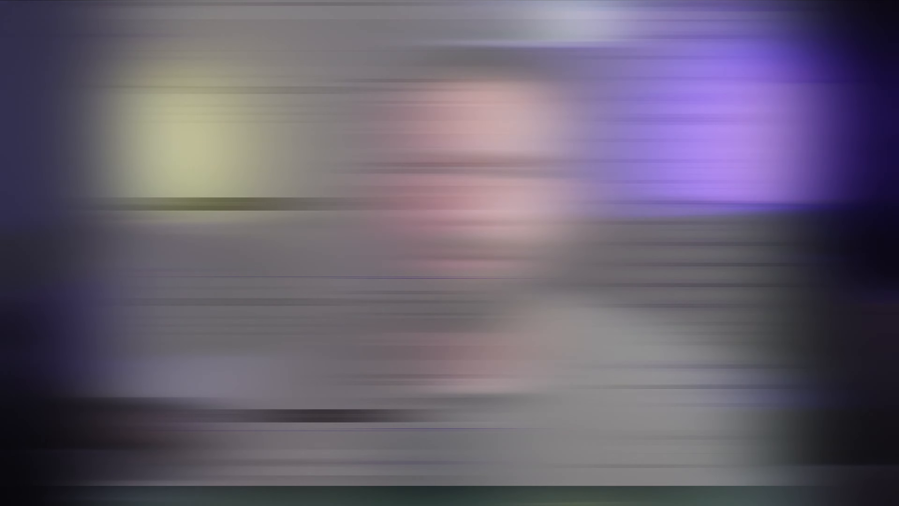